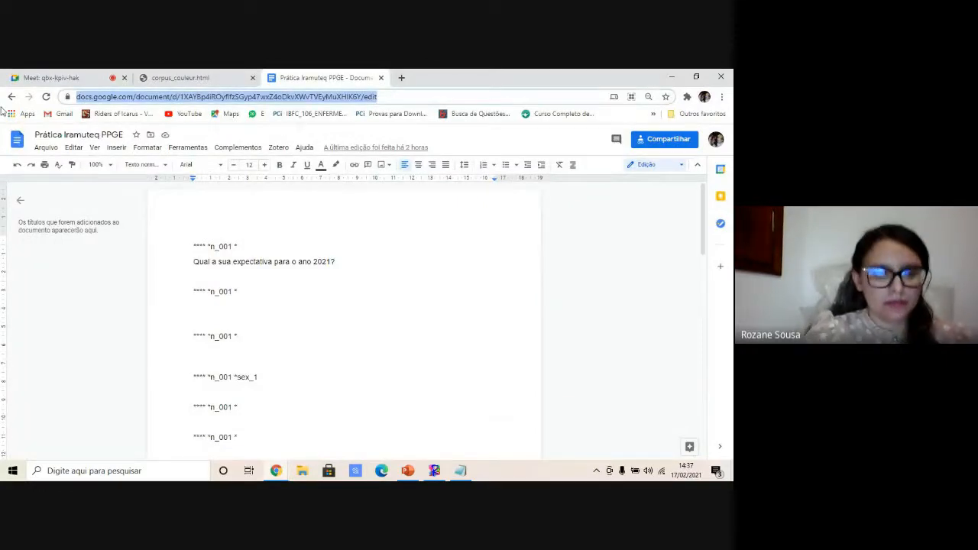
- Post the shared document's link in the meeting chat
{"action": "left_click", "coordinate": [48, 77]}
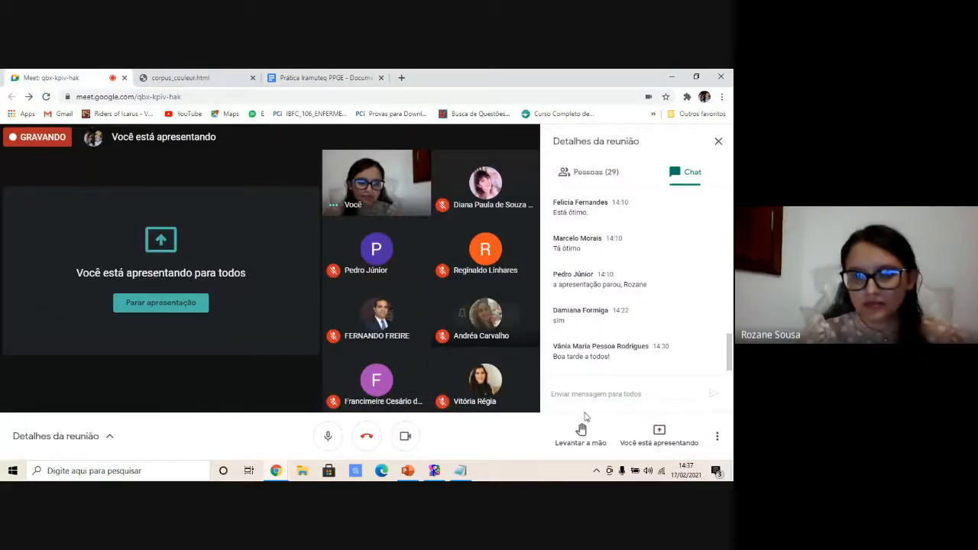
{"action": "left_click", "coordinate": [600, 394]}
{"action": "key", "text": "Return"}
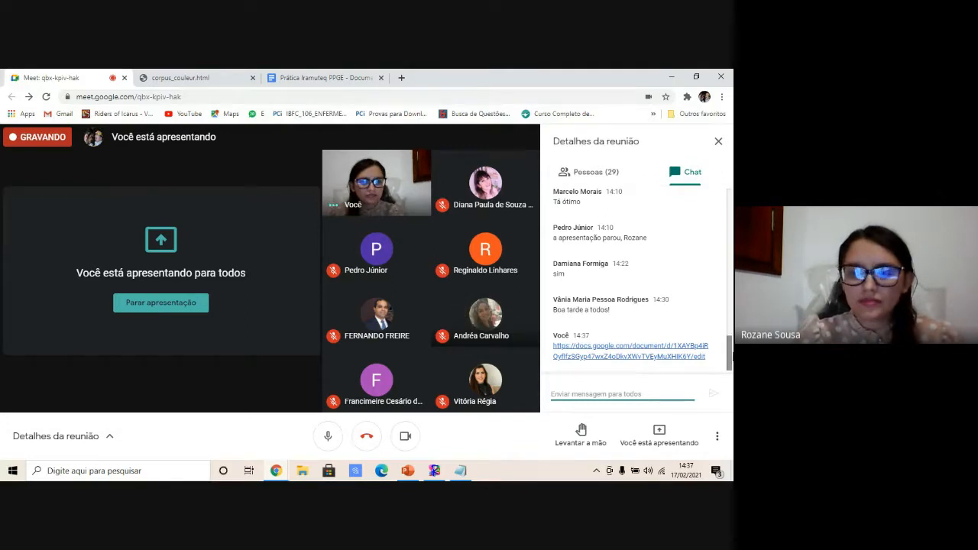
- Delete the sex_1 variable from the fourth starred header line in the shared corpus document
{"action": "left_click", "coordinate": [325, 77]}
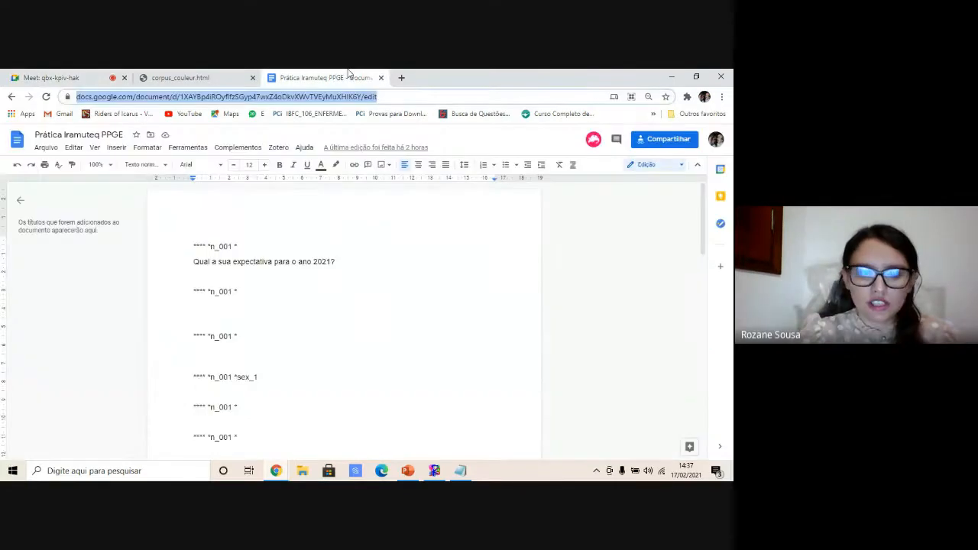
{"action": "left_click", "coordinate": [431, 365]}
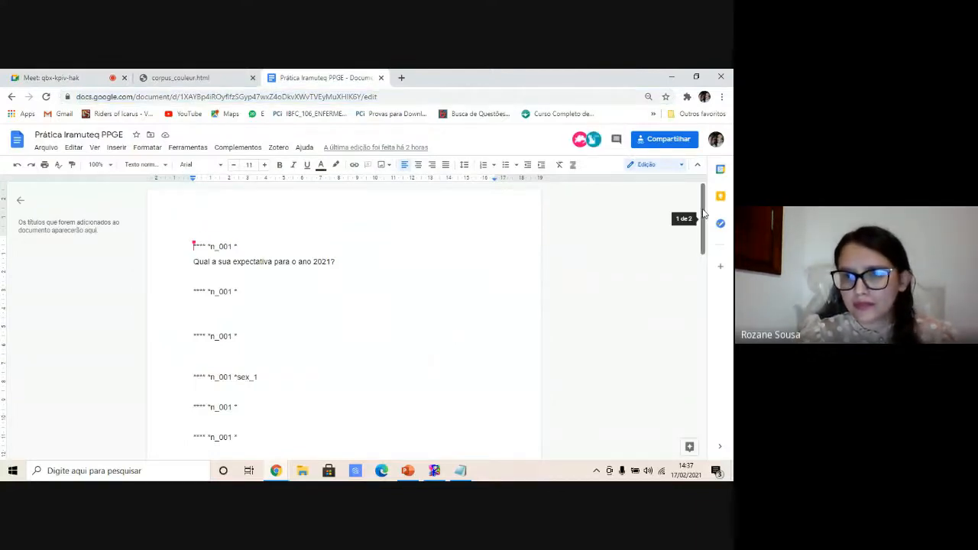
{"action": "left_click_drag", "start_coordinate": [702, 214], "coordinate": [702, 226]}
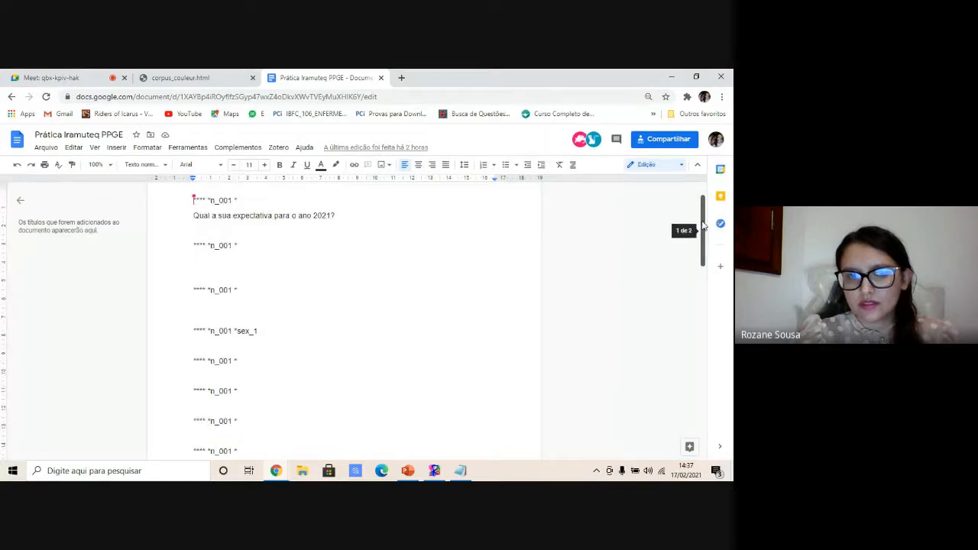
{"action": "left_click", "coordinate": [259, 330]}
{"action": "key", "text": "BackSpace"}
{"action": "key", "text": "BackSpace"}
{"action": "key", "text": "BackSpace"}
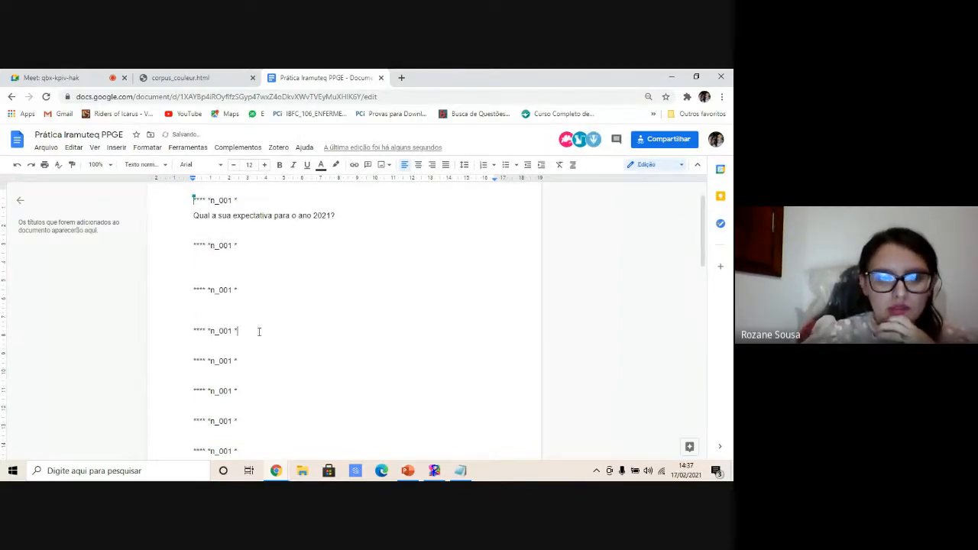
- Check the coloured corpus page and the meeting chat, then return to the shared document
{"action": "left_click", "coordinate": [204, 74]}
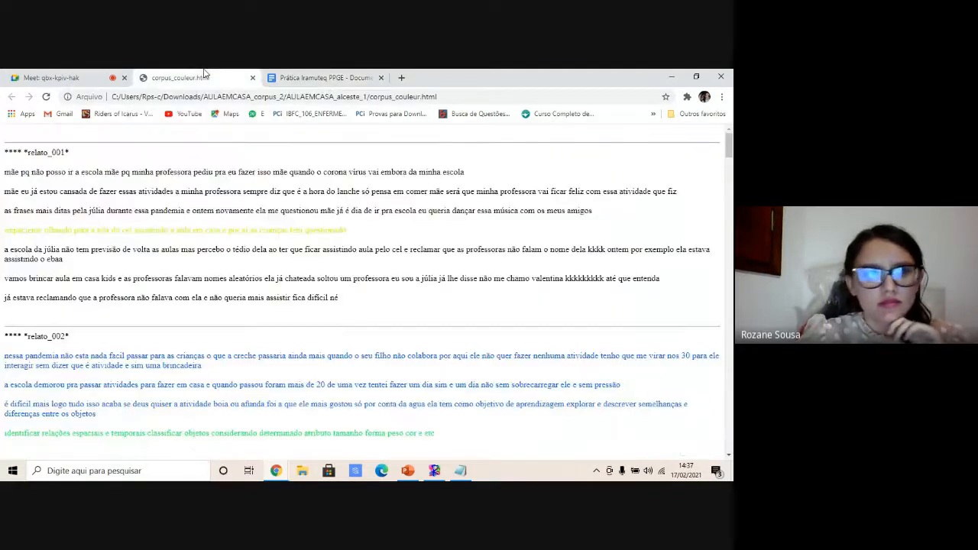
{"action": "left_click", "coordinate": [51, 77]}
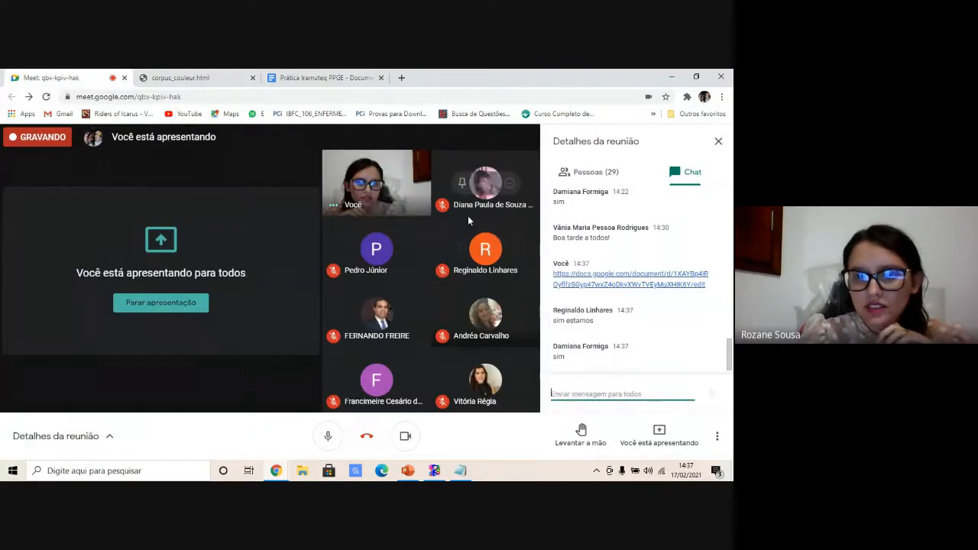
{"action": "left_click", "coordinate": [359, 77]}
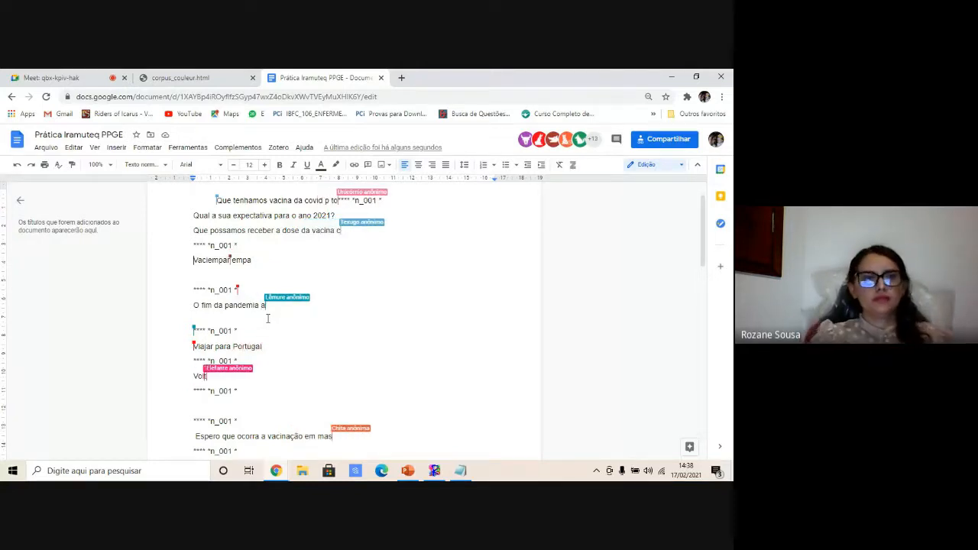
{"action": "left_click", "coordinate": [84, 77]}
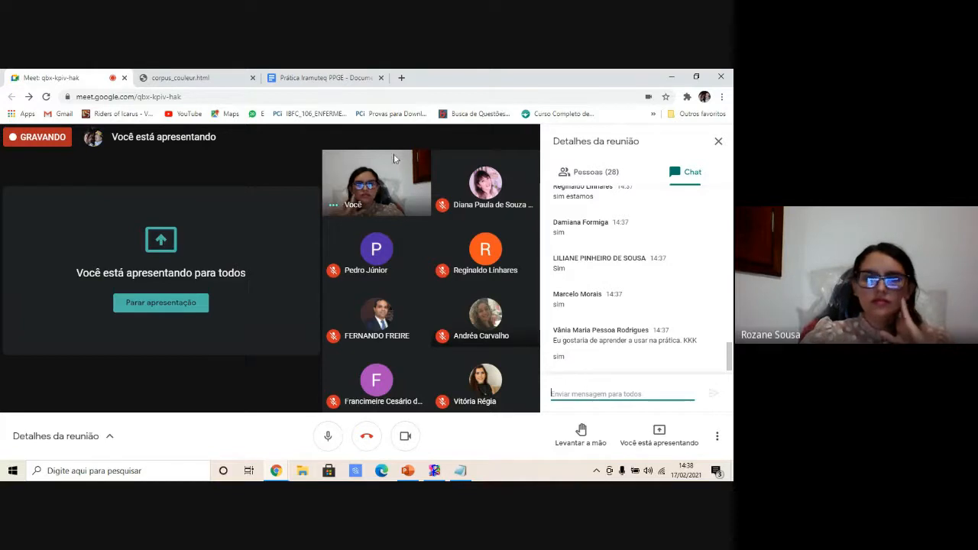
{"action": "left_click", "coordinate": [314, 75]}
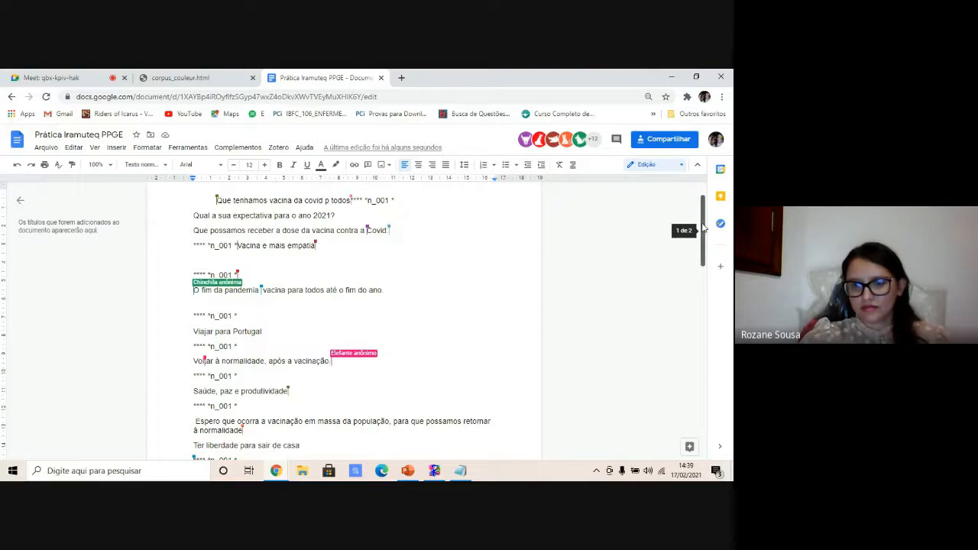
- Remove the sex_2 and sex_1 variables from the three starred header lines on the document's second page
{"action": "left_click_drag", "start_coordinate": [703, 227], "coordinate": [700, 336]}
{"action": "left_click_drag", "start_coordinate": [261, 337], "coordinate": [239, 336]}
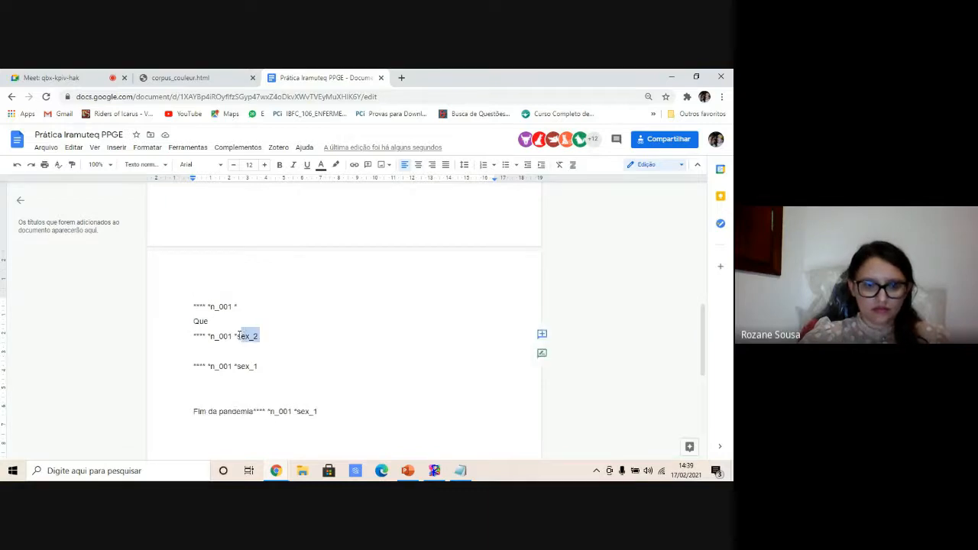
{"action": "key", "text": "BackSpace"}
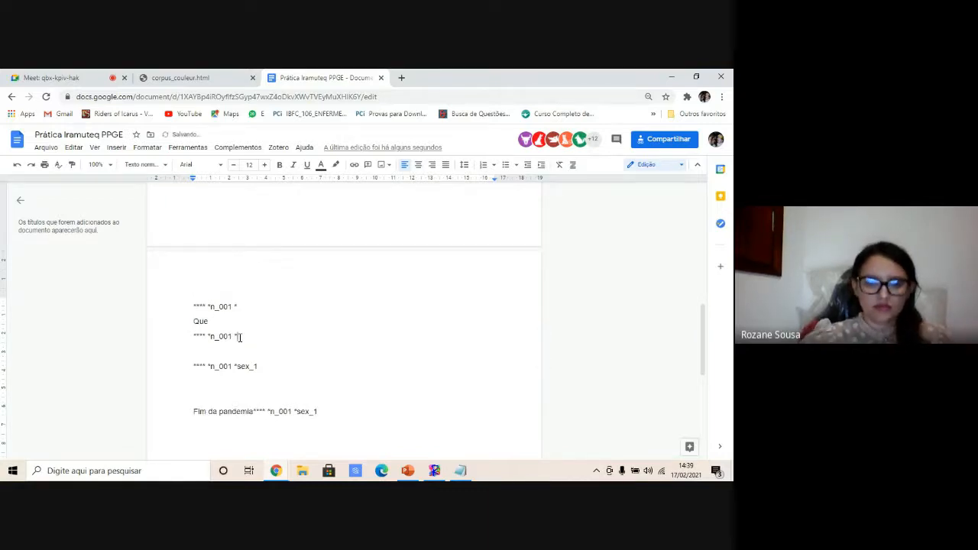
{"action": "left_click_drag", "start_coordinate": [258, 367], "coordinate": [236, 366]}
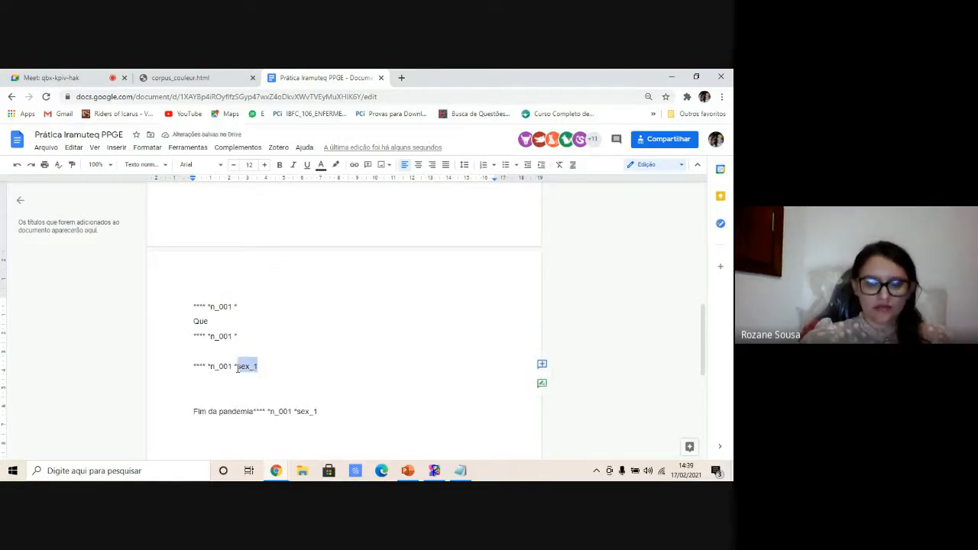
{"action": "key", "text": "BackSpace"}
{"action": "left_click_drag", "start_coordinate": [322, 411], "coordinate": [304, 412]}
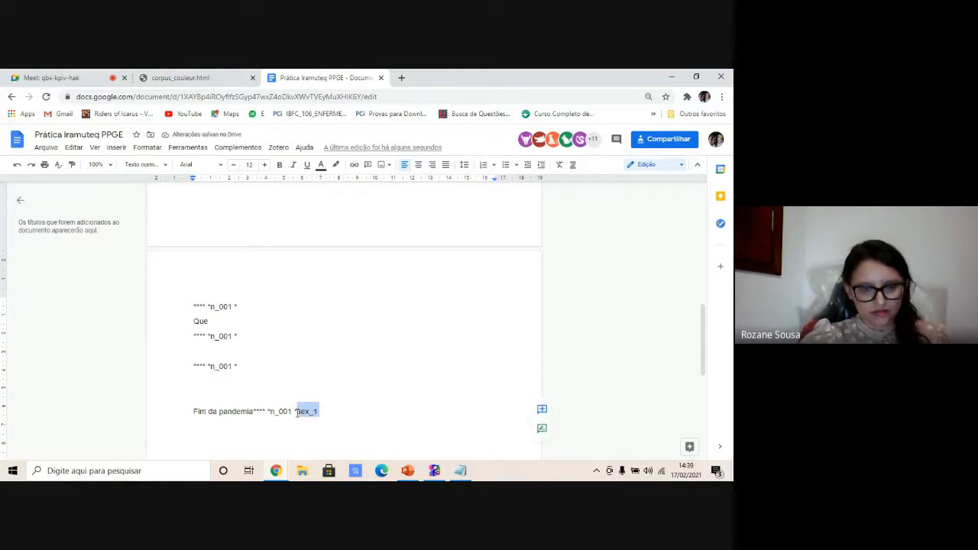
{"action": "key", "text": "BackSpace"}
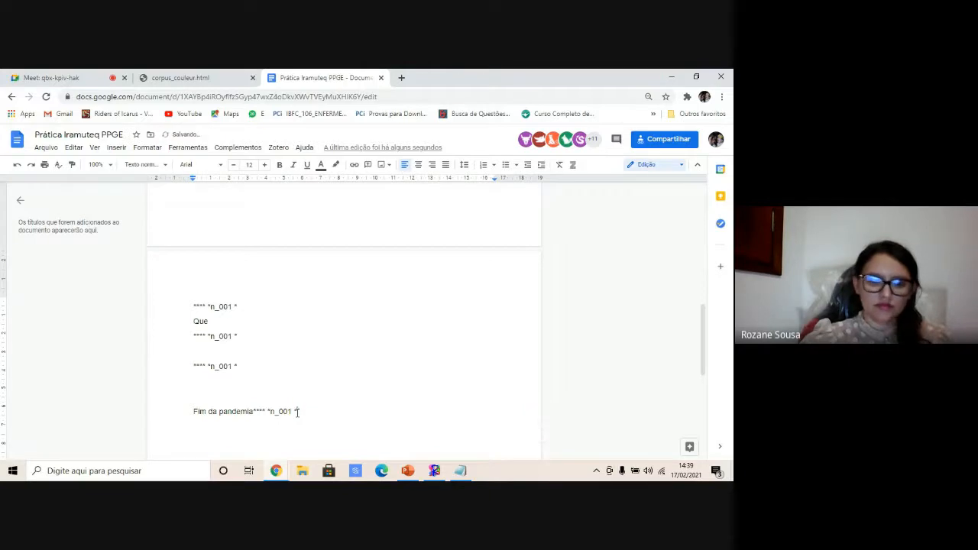
{"action": "scroll", "coordinate": [323, 389], "scroll_direction": "up", "scroll_amount": 5}
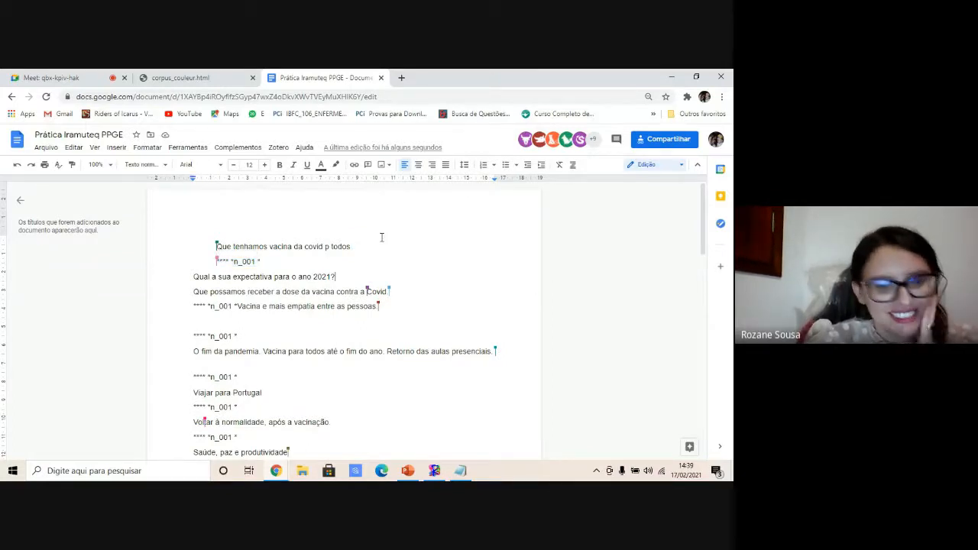
{"action": "scroll", "coordinate": [381, 238], "scroll_direction": "down", "scroll_amount": 2}
{"action": "scroll", "coordinate": [381, 238], "scroll_direction": "down", "scroll_amount": 2}
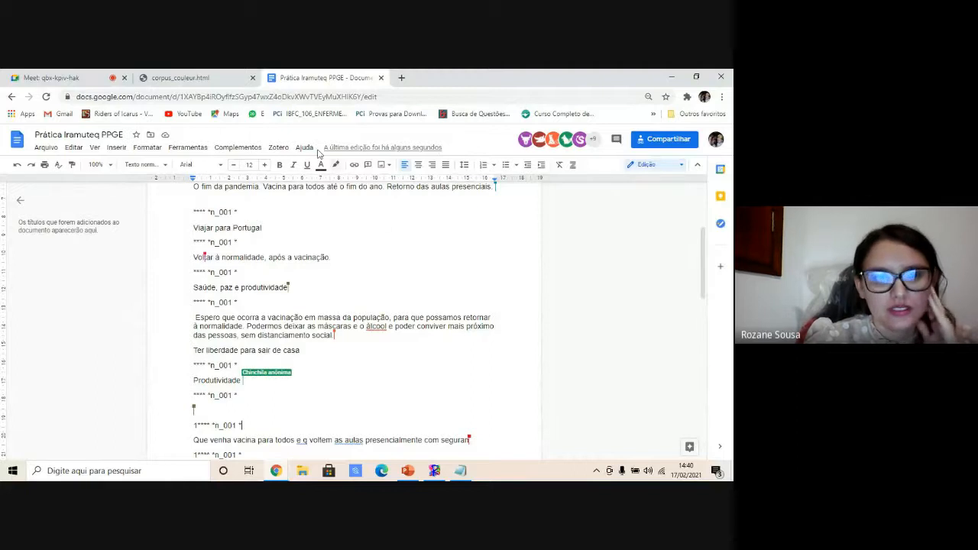
{"action": "left_click", "coordinate": [188, 72]}
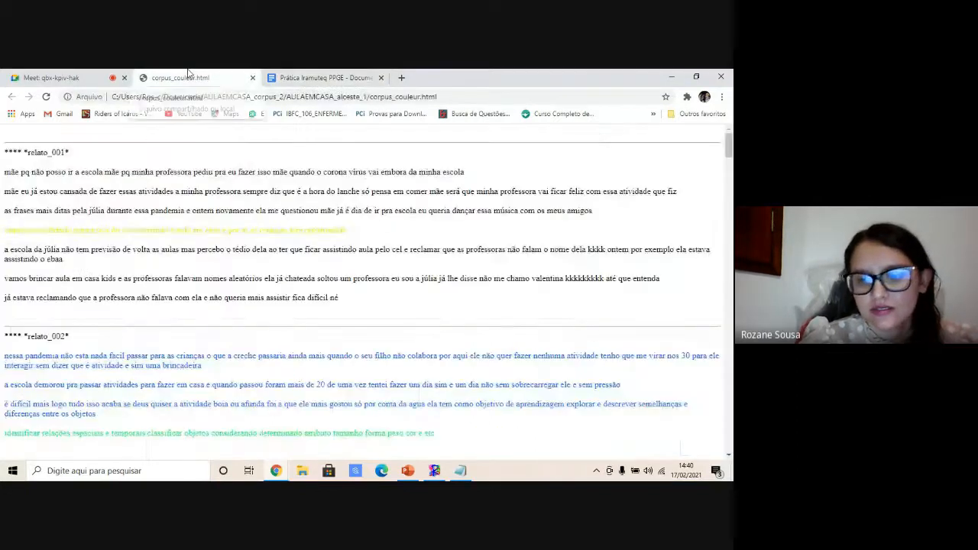
{"action": "left_click", "coordinate": [41, 76]}
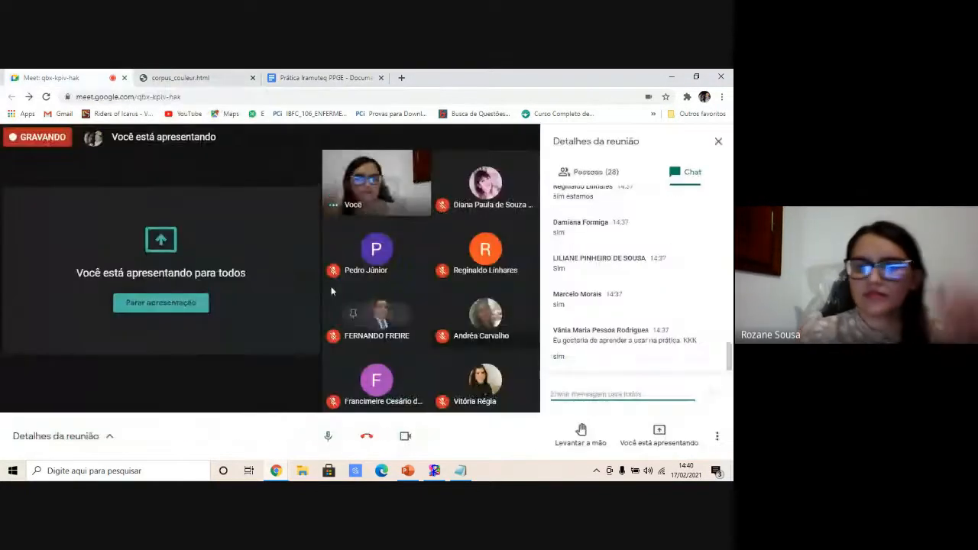
- Turn off the camera and mute the microphone in the meeting
{"action": "mouse_move", "coordinate": [441, 476]}
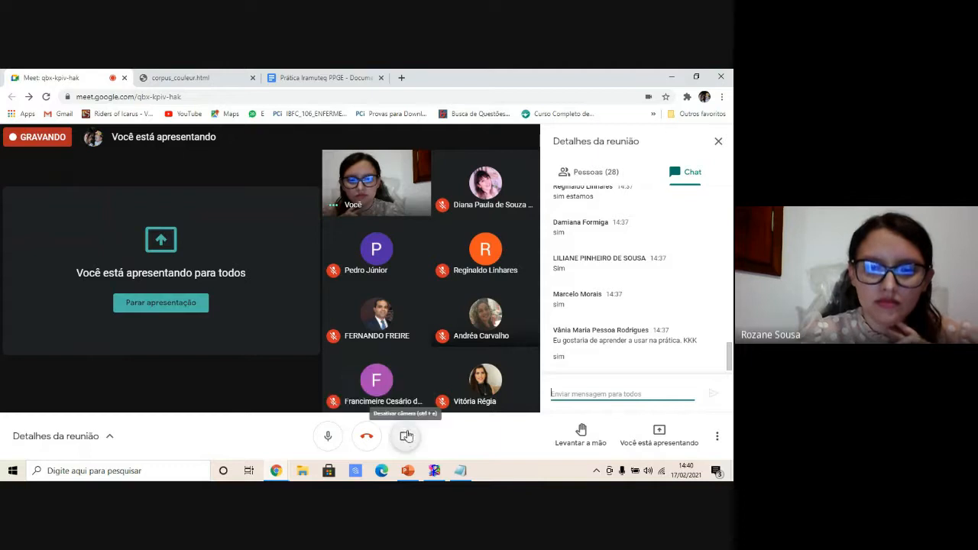
{"action": "left_click", "coordinate": [405, 436]}
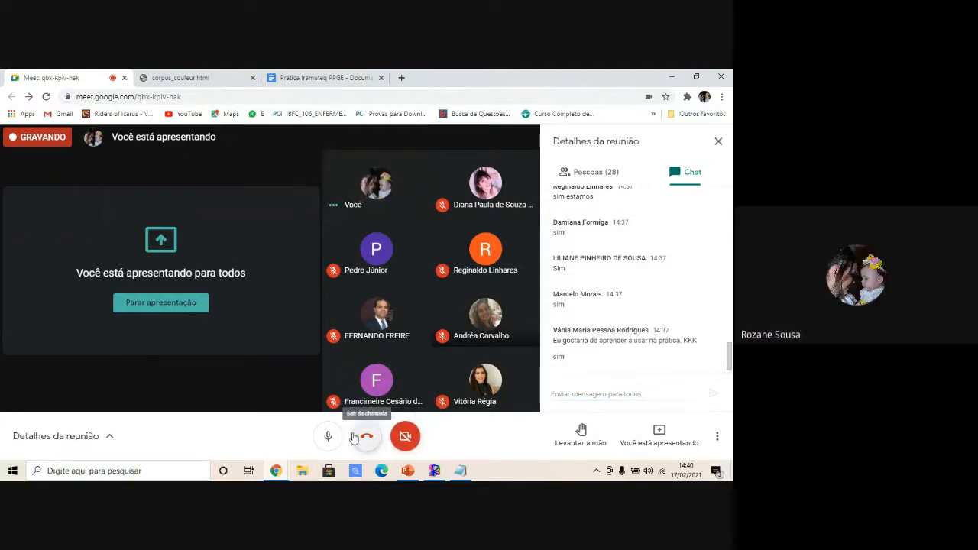
{"action": "left_click", "coordinate": [328, 436]}
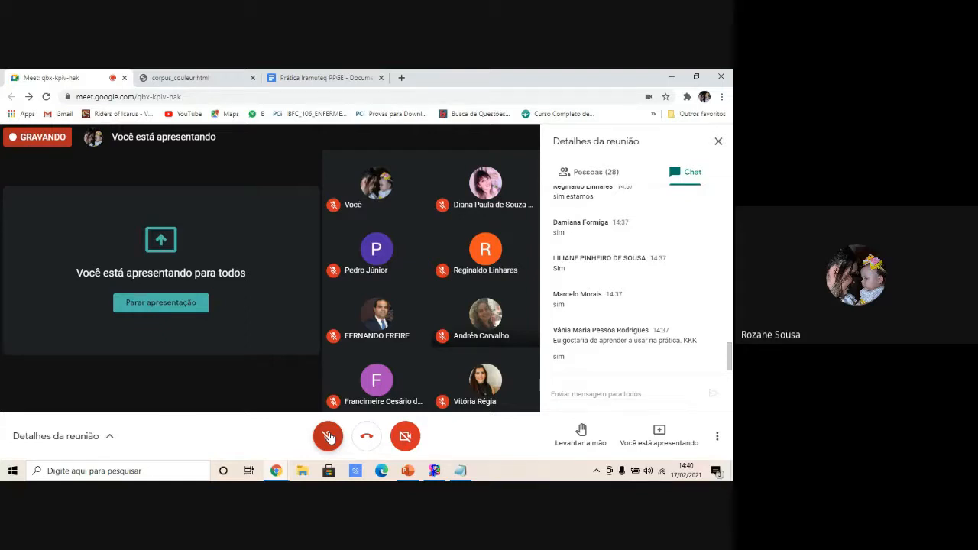
- Select the entire corpus text, from the first answer to the last header, in the shared document
{"action": "left_click", "coordinate": [290, 73]}
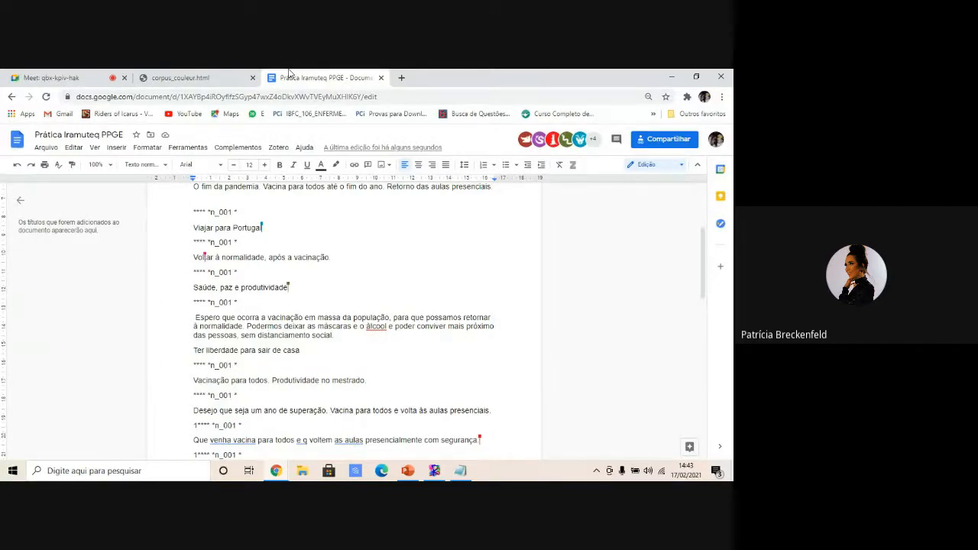
{"action": "left_click", "coordinate": [223, 73]}
{"action": "left_click", "coordinate": [324, 77]}
{"action": "left_click_drag", "start_coordinate": [704, 255], "coordinate": [704, 210]}
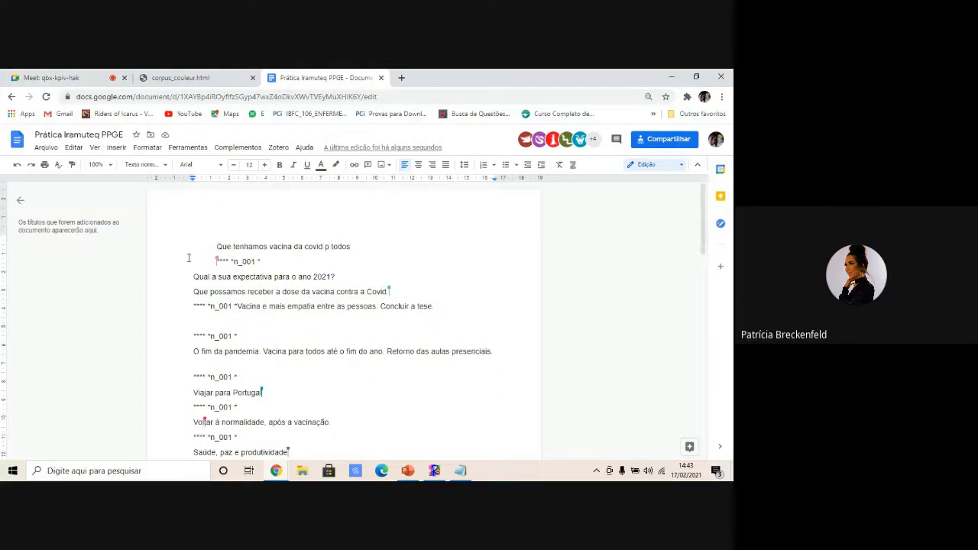
{"action": "left_click_drag", "start_coordinate": [215, 246], "coordinate": [306, 417]}
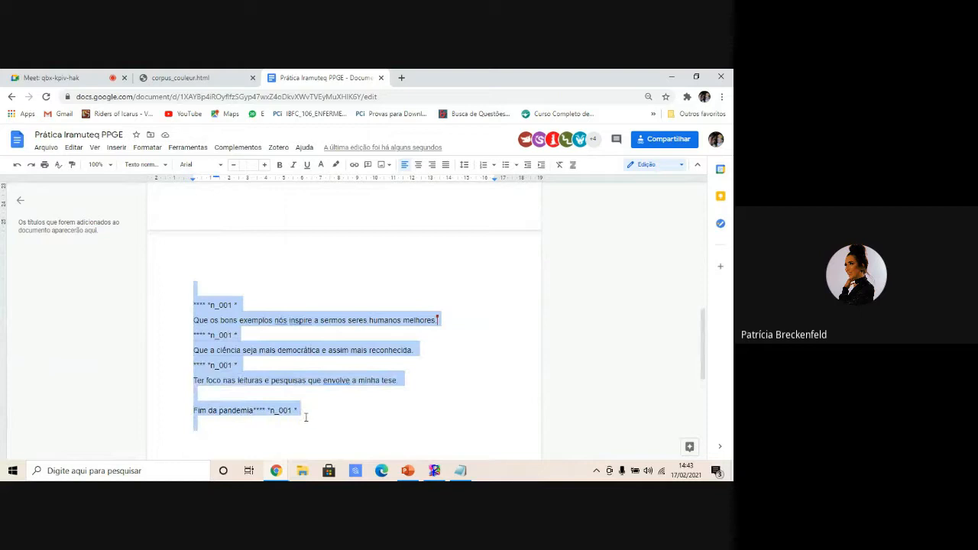
- Open a new Notepad file and paste the copied corpus text into it
{"action": "left_click", "coordinate": [459, 471]}
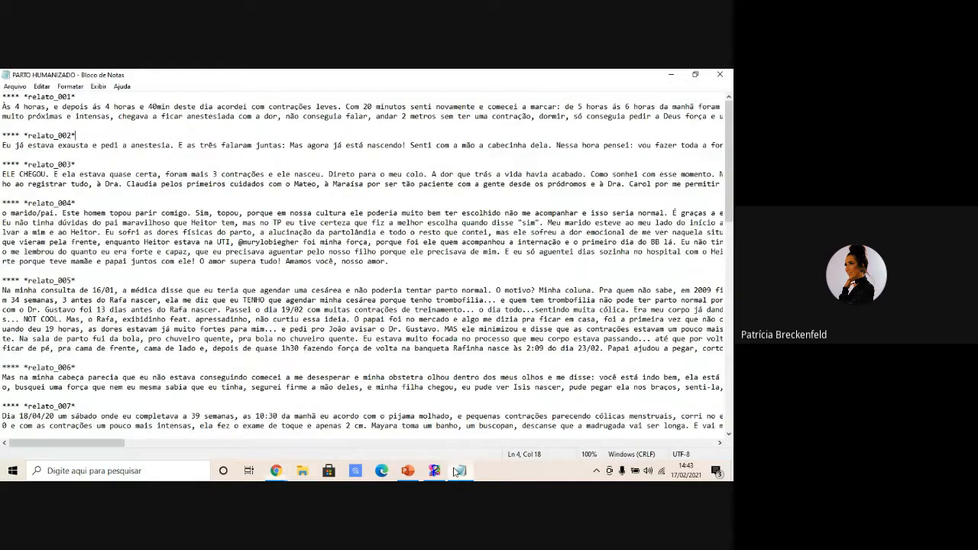
{"action": "left_click", "coordinate": [14, 86]}
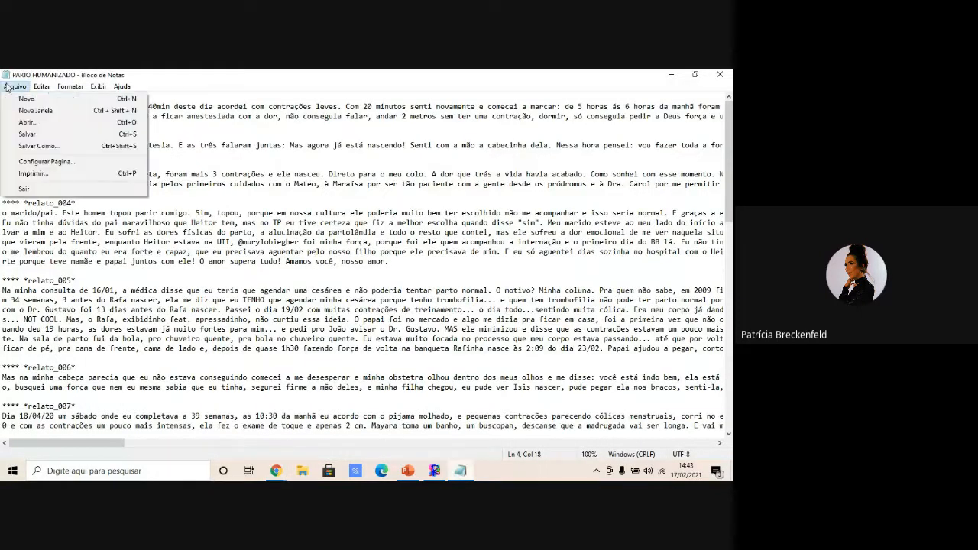
{"action": "left_click", "coordinate": [25, 97]}
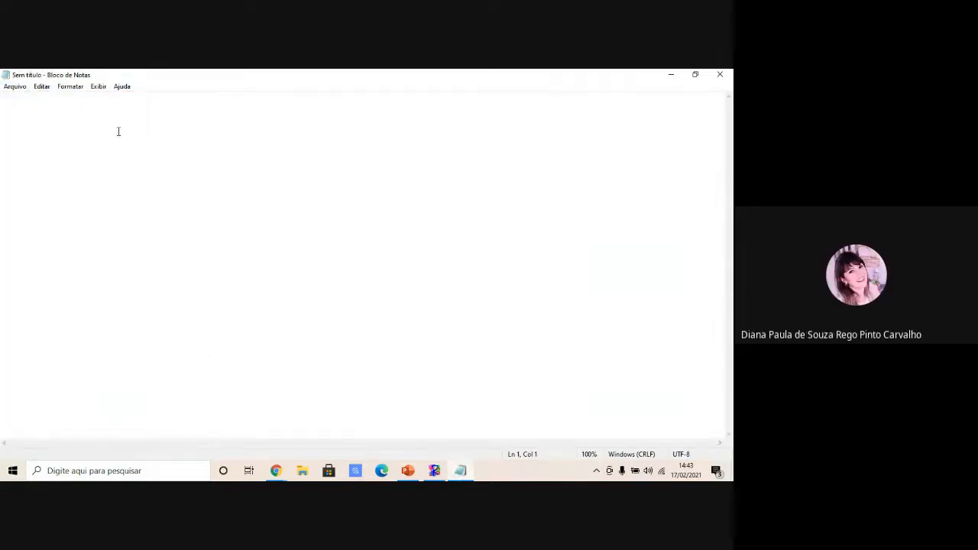
{"action": "key", "text": "ctrl+v"}
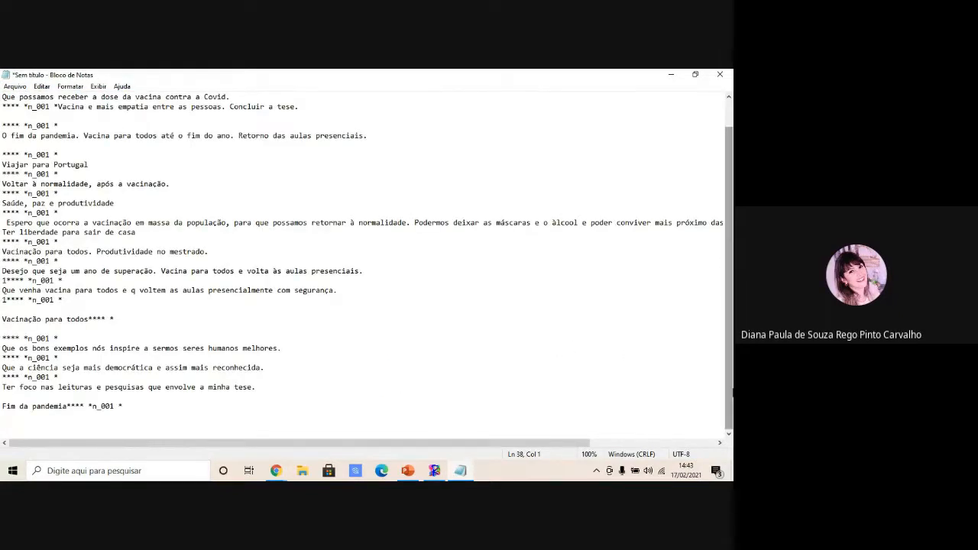
- Unmute the microphone and turn the camera back on in the meeting, returning to the Notepad corpus
{"action": "scroll", "coordinate": [569, 347], "scroll_direction": "up", "scroll_amount": 1}
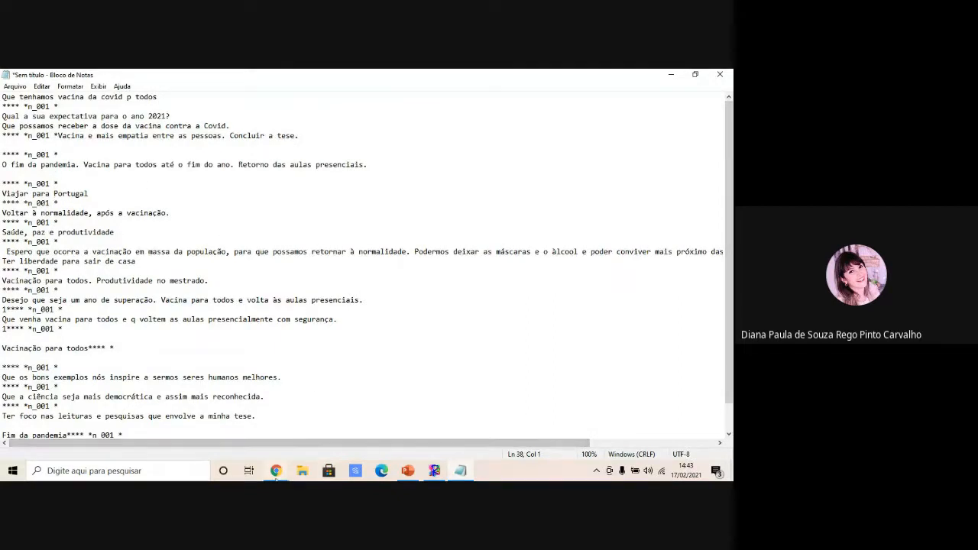
{"action": "left_click", "coordinate": [276, 471]}
{"action": "left_click", "coordinate": [236, 428]}
{"action": "key", "text": "ctrl+1"}
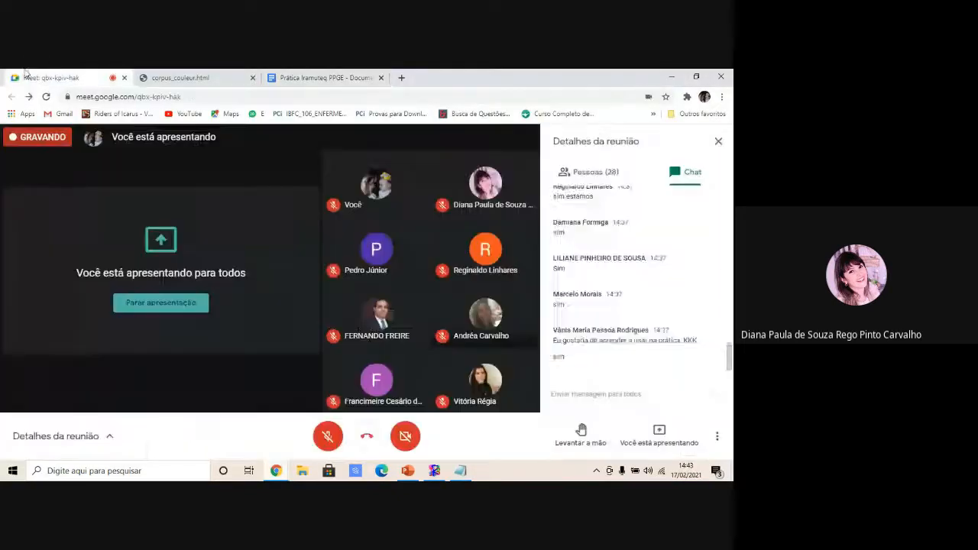
{"action": "left_click", "coordinate": [339, 443]}
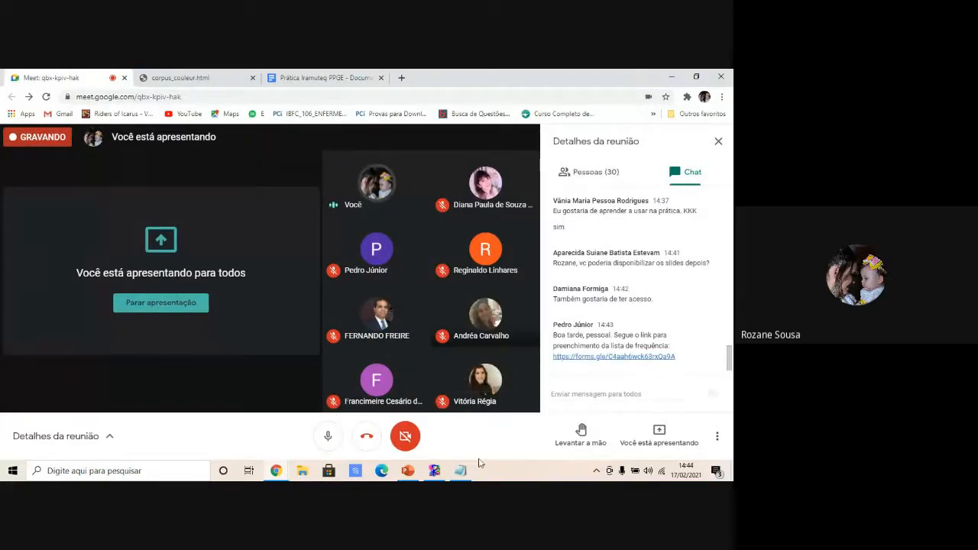
{"action": "left_click", "coordinate": [405, 435]}
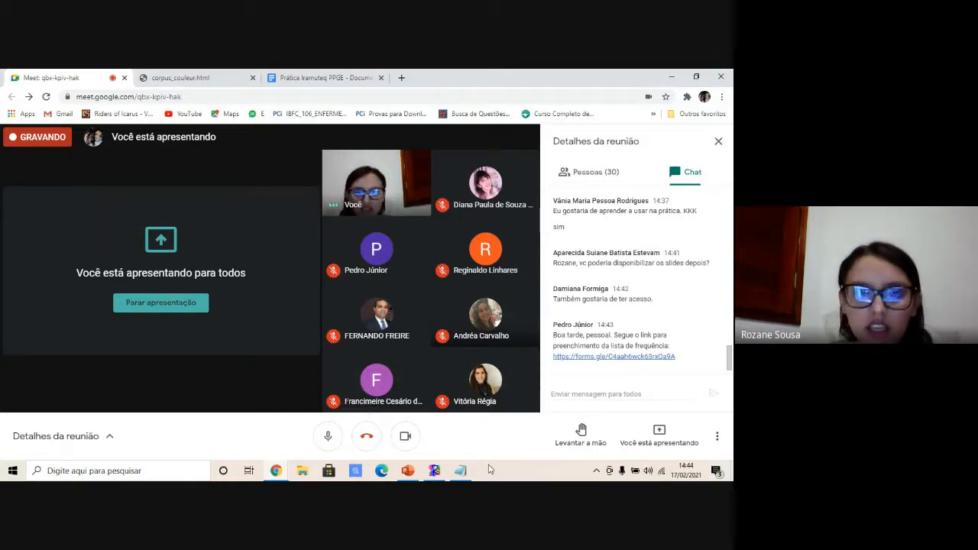
{"action": "left_click", "coordinate": [463, 473]}
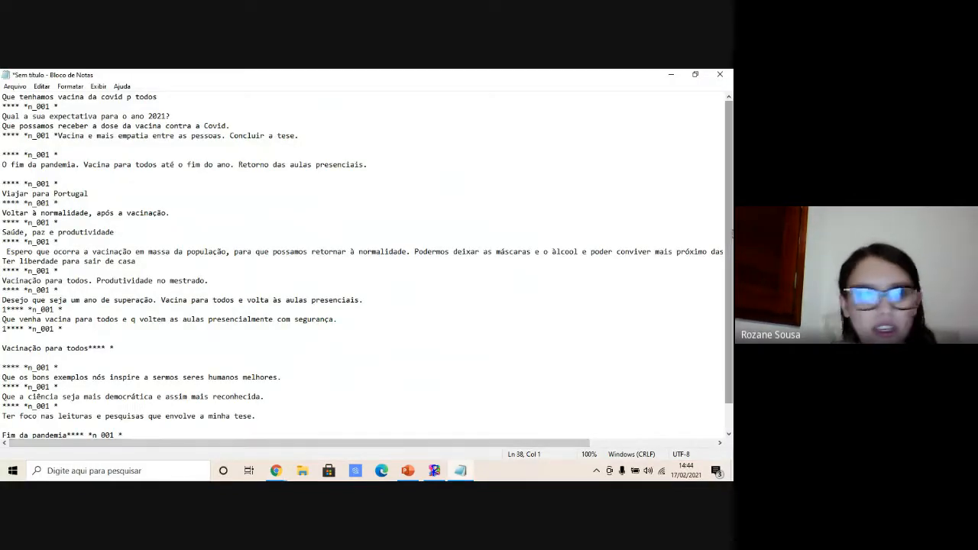
- Insert blank lines before and after the "Qual a sua expectativa para o ano 2021?" line in the Notepad corpus
{"action": "left_click", "coordinate": [3, 116]}
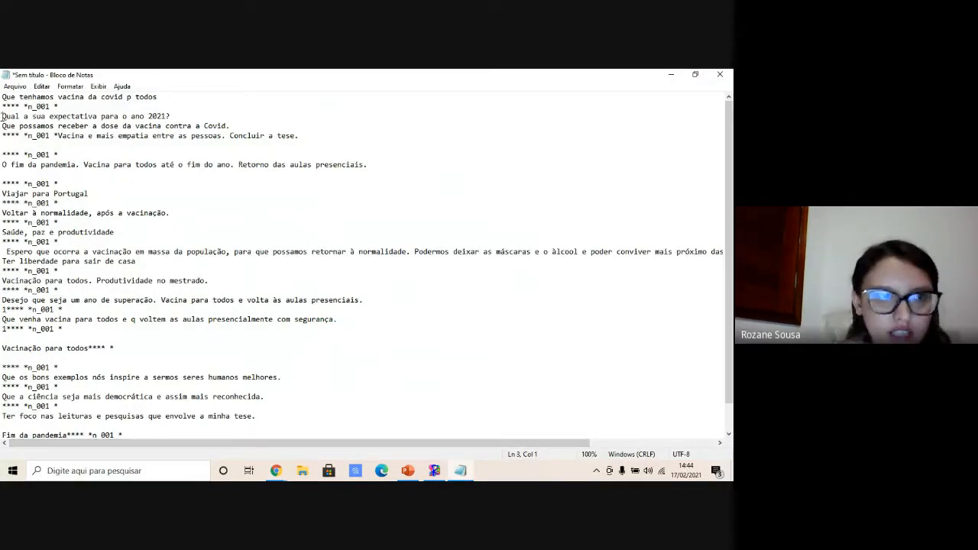
{"action": "key", "text": "Return"}
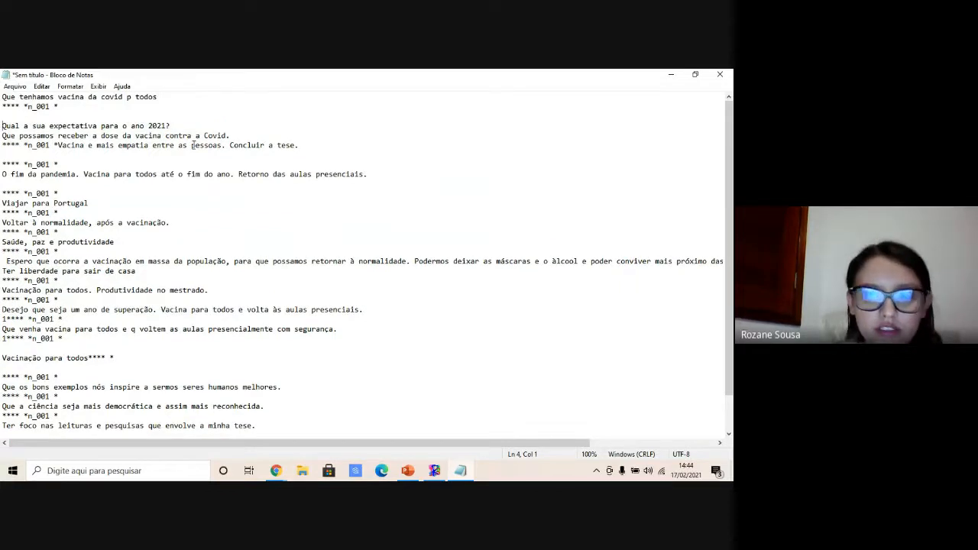
{"action": "scroll", "coordinate": [517, 196], "scroll_direction": "down", "scroll_amount": 2}
{"action": "scroll", "coordinate": [517, 196], "scroll_direction": "up", "scroll_amount": 2}
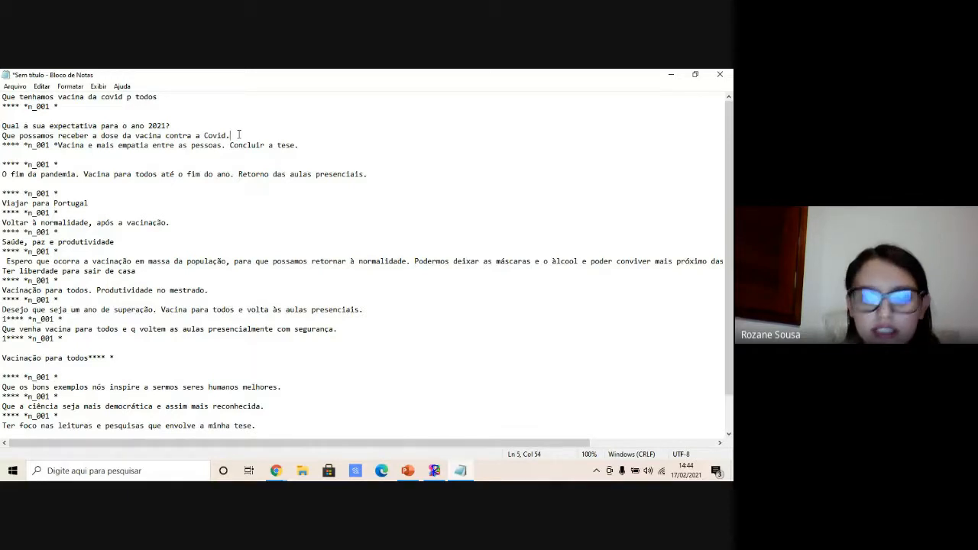
{"action": "key", "text": "Return"}
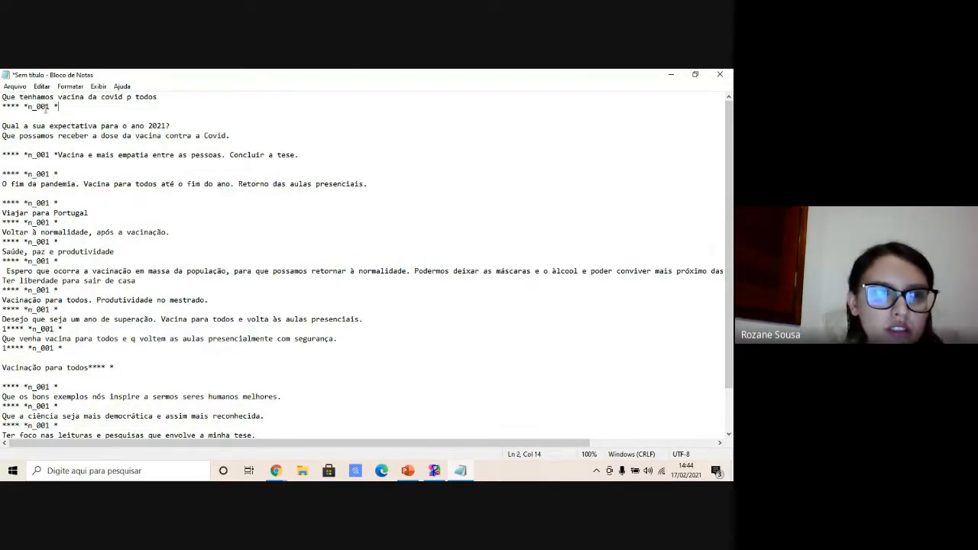
- Copy the first "**** *n_001 *" header and paste it on its own line above the first answer
{"action": "left_click_drag", "start_coordinate": [58, 107], "coordinate": [3, 97]}
{"action": "left_click", "coordinate": [94, 110]}
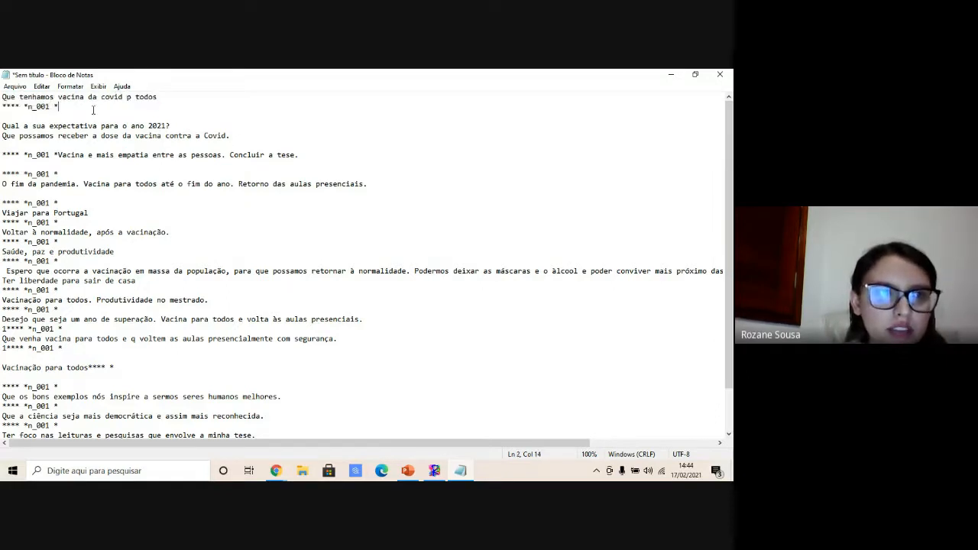
{"action": "left_click_drag", "start_coordinate": [77, 108], "coordinate": [3, 107]}
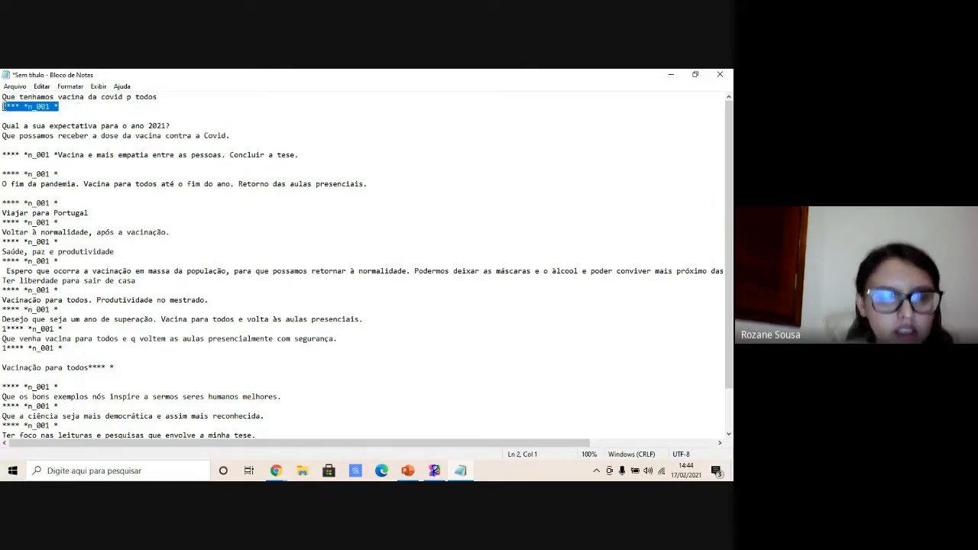
{"action": "key", "text": "ctrl+c"}
{"action": "left_click", "coordinate": [2, 97]}
{"action": "key", "text": "ctrl+v"}
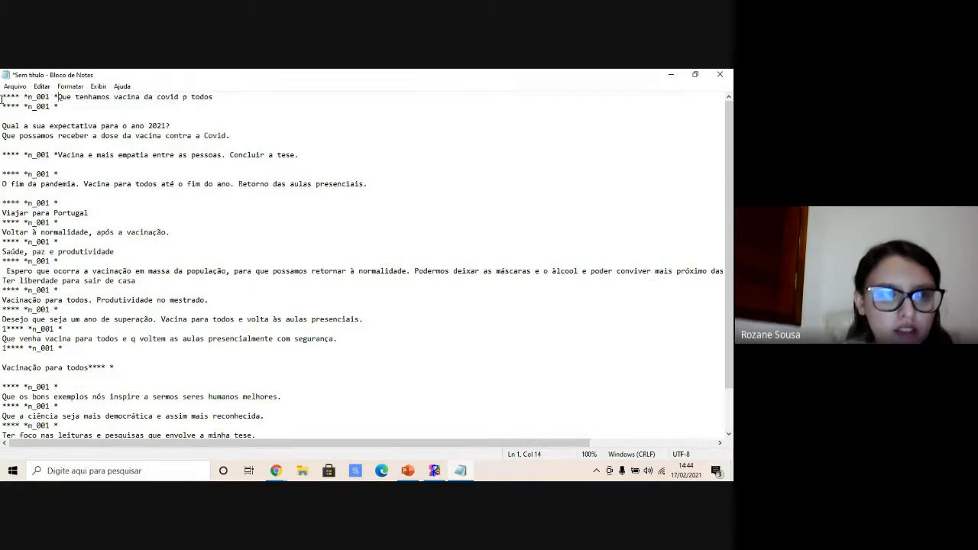
{"action": "key", "text": "Return"}
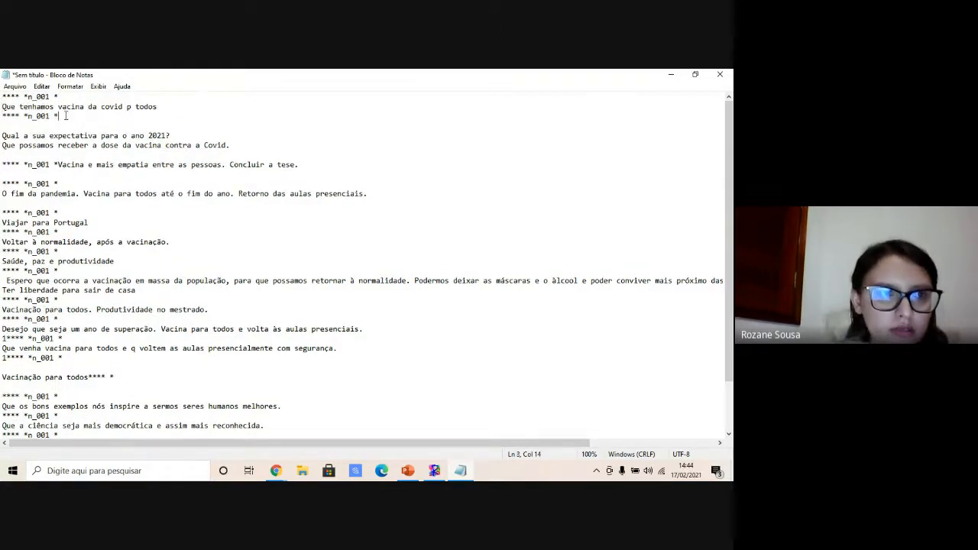
- Delete the leftover header below the first answer and the question line "Qual a sua expectativa para o ano 2021?"
{"action": "left_click_drag", "start_coordinate": [61, 116], "coordinate": [2, 118]}
{"action": "key", "text": "BackSpace"}
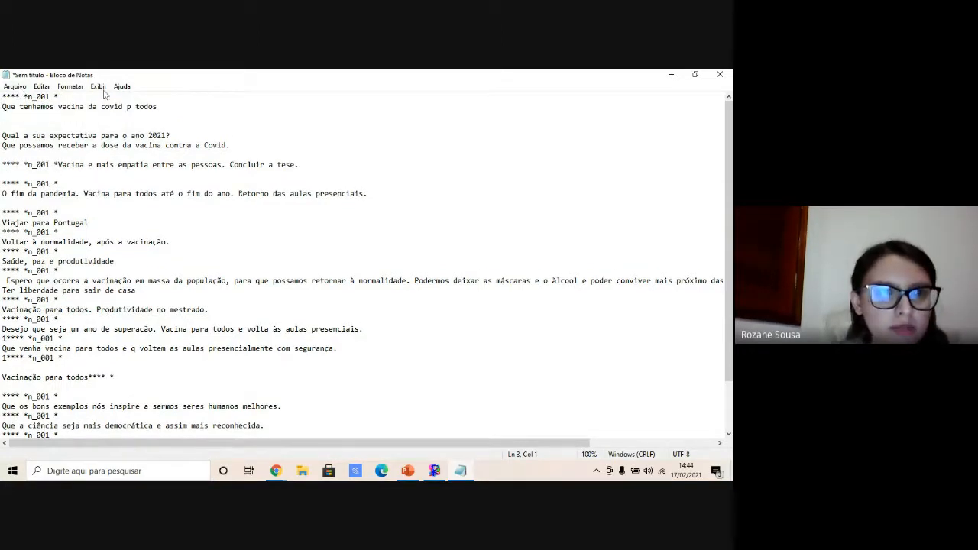
{"action": "left_click_drag", "start_coordinate": [170, 135], "coordinate": [2, 134]}
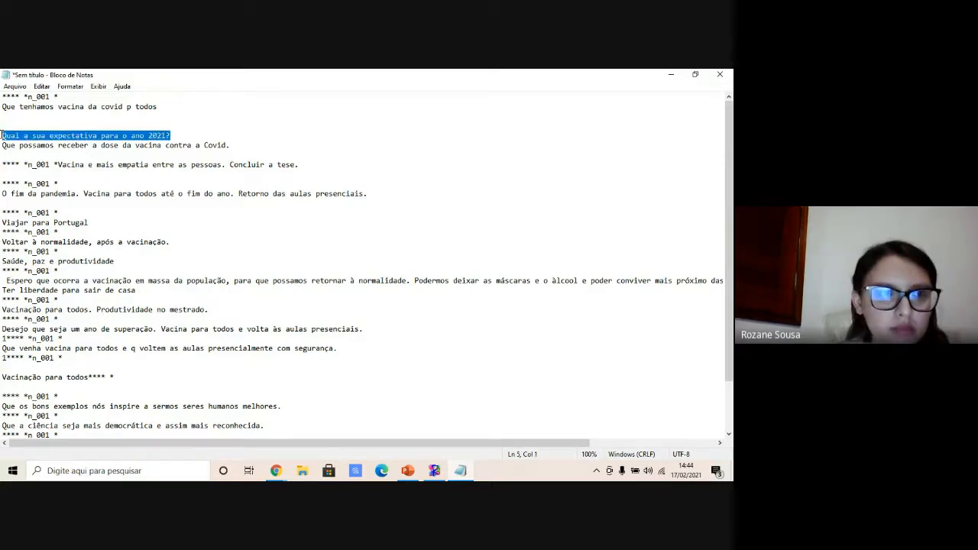
{"action": "key", "text": "BackSpace"}
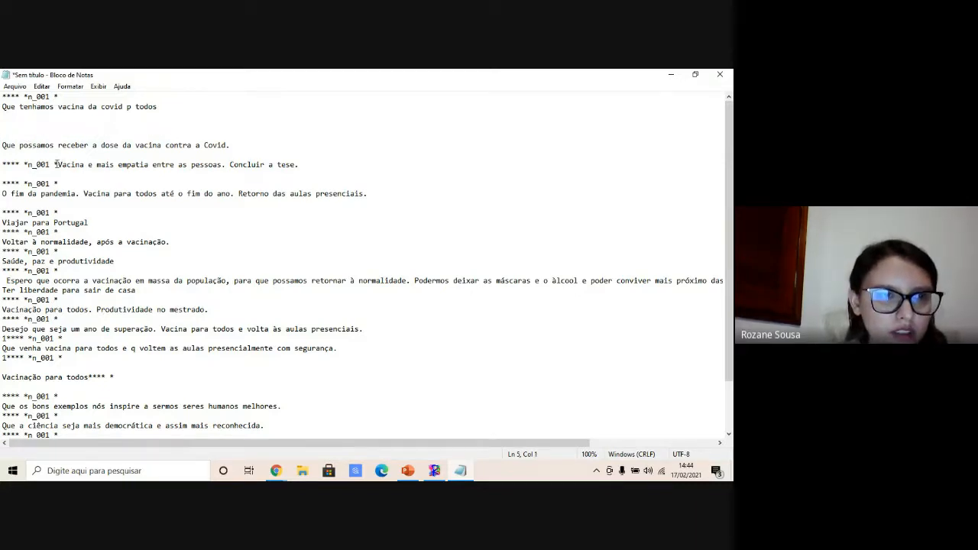
- Paste a header above "Que possamos receber a dose da vacina contra a Covid." and renumber it n_002
{"action": "left_click_drag", "start_coordinate": [58, 184], "coordinate": [2, 182]}
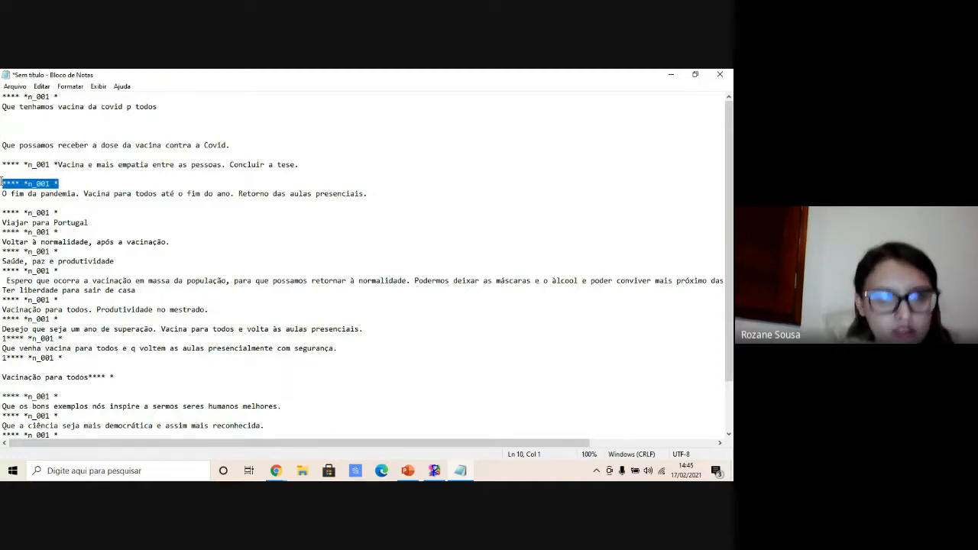
{"action": "left_click", "coordinate": [3, 137]}
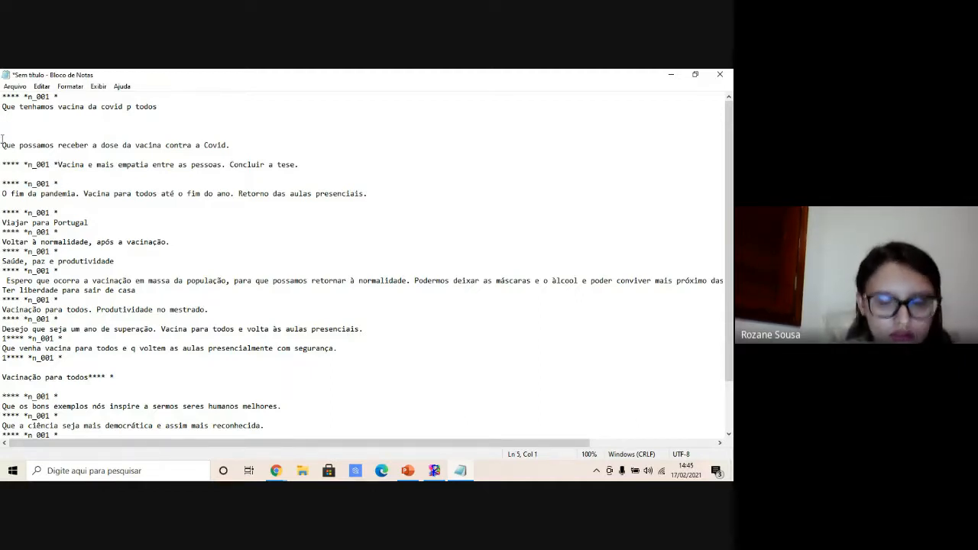
{"action": "key", "text": "ctrl+v"}
{"action": "key", "text": "BackSpace"}
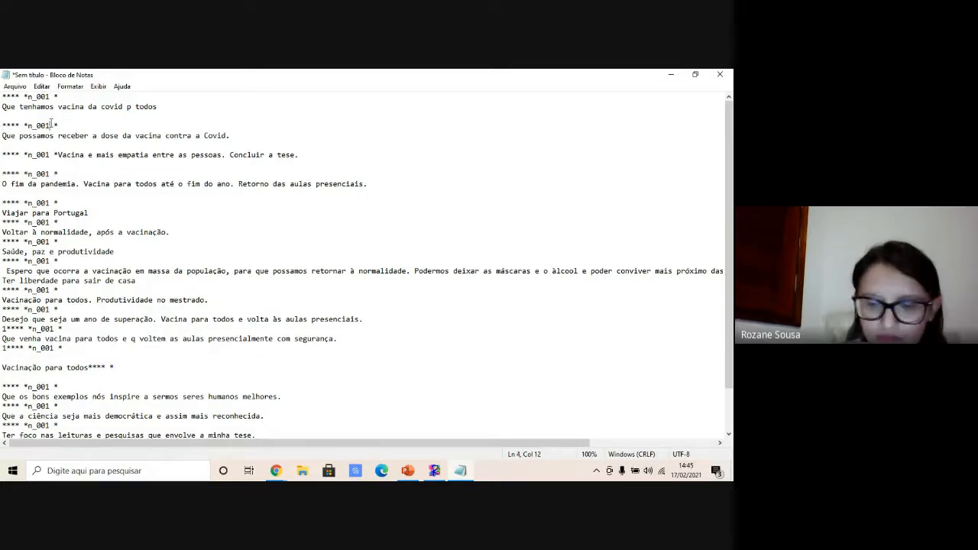
{"action": "key", "text": "BackSpace"}
{"action": "type", "text": "2"}
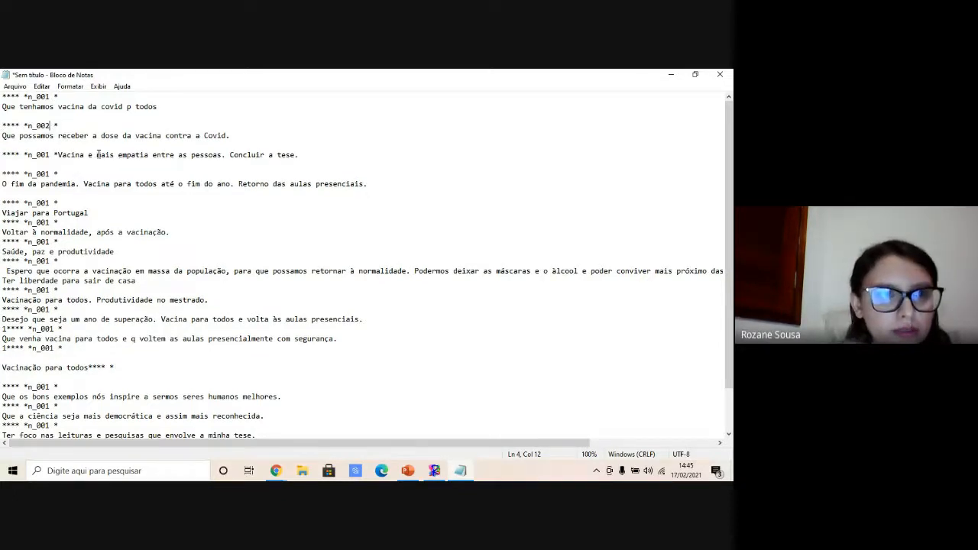
- Split the third header from its answer "Vacina e mais empatia…" onto separate lines and number it n_003
{"action": "left_click", "coordinate": [58, 155]}
{"action": "key", "text": "Return"}
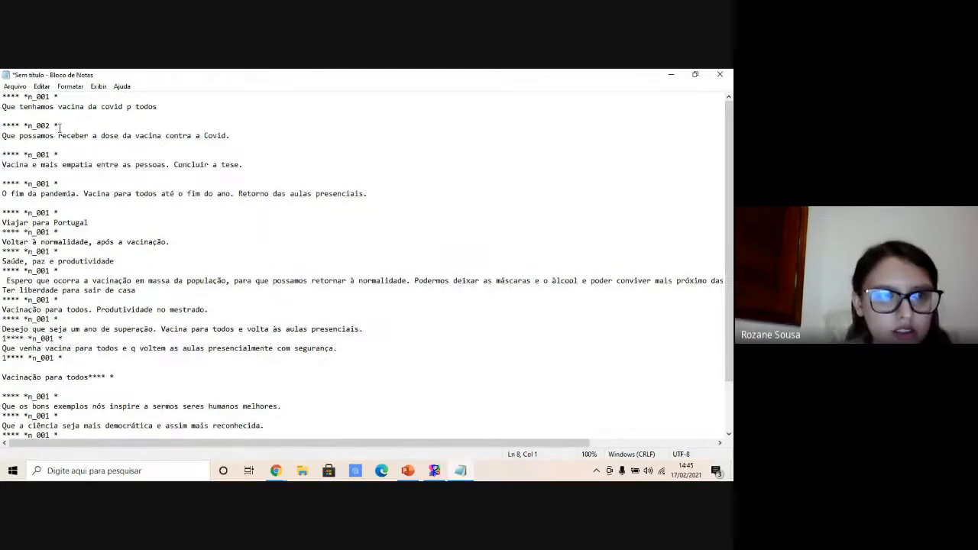
{"action": "left_click", "coordinate": [47, 154]}
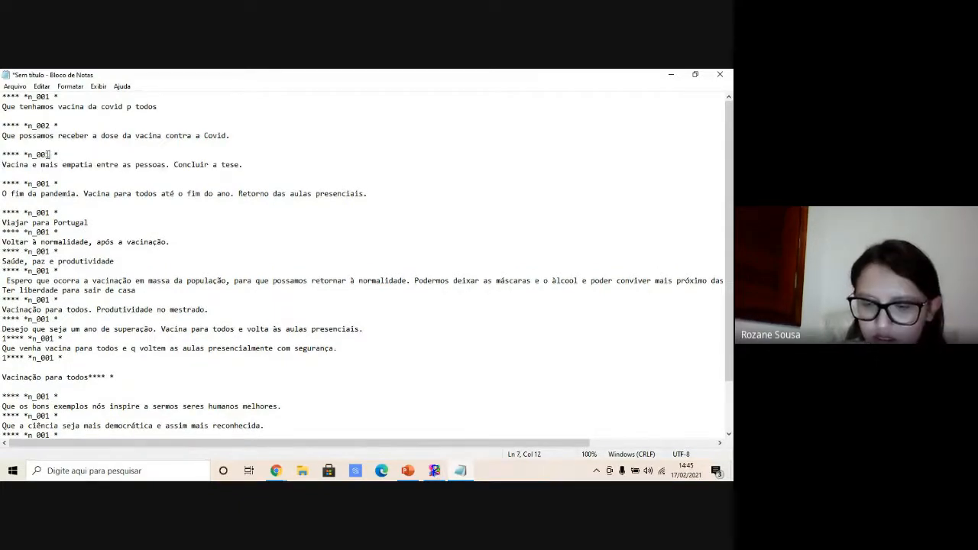
{"action": "key", "text": "BackSpace"}
{"action": "type", "text": "3"}
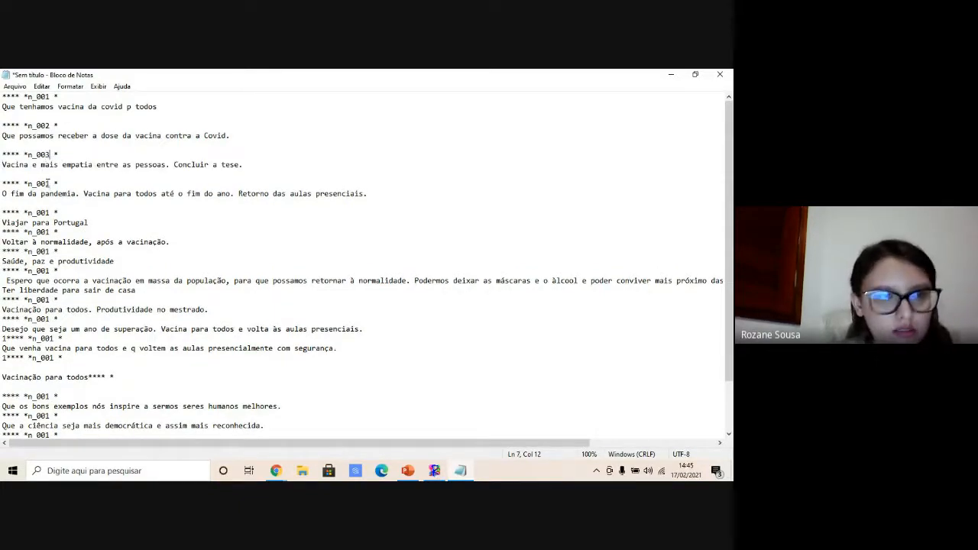
- Renumber the headers above "O fim da pandemia…" and "Viajar para Portugal" as n_004 and n_005, adding a blank line after the fifth answer
{"action": "left_click", "coordinate": [47, 184]}
{"action": "key", "text": "BackSpace"}
{"action": "type", "text": "4"}
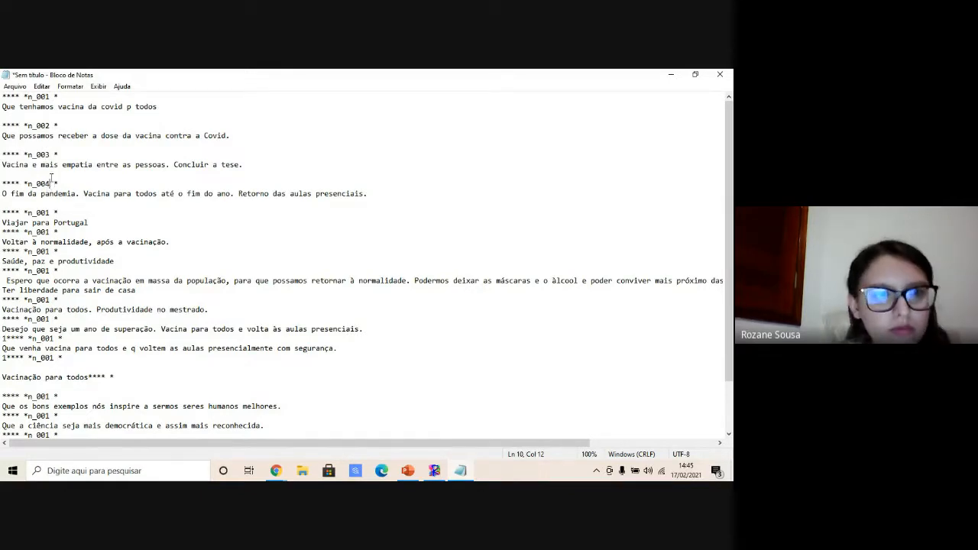
{"action": "left_click", "coordinate": [96, 223]}
{"action": "key", "text": "Return"}
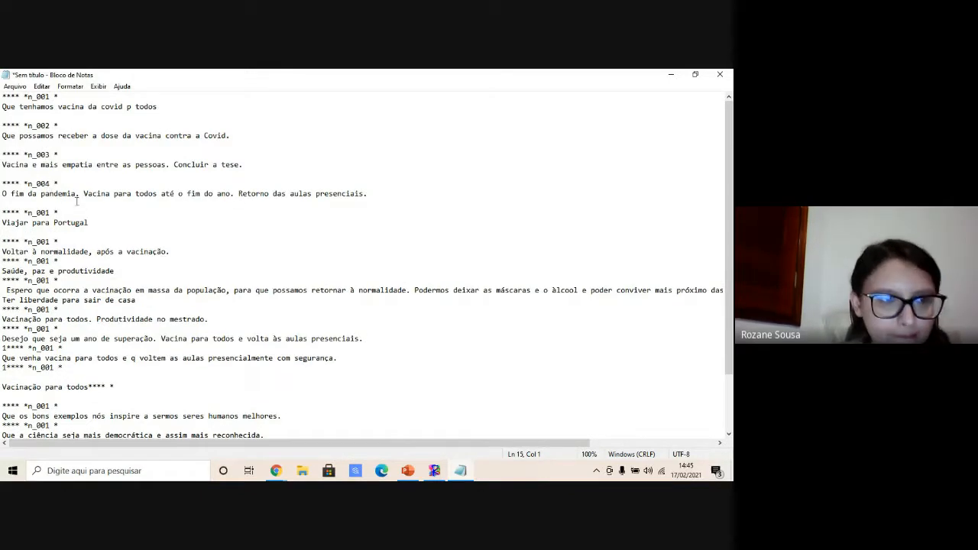
{"action": "key", "text": "BackSpace"}
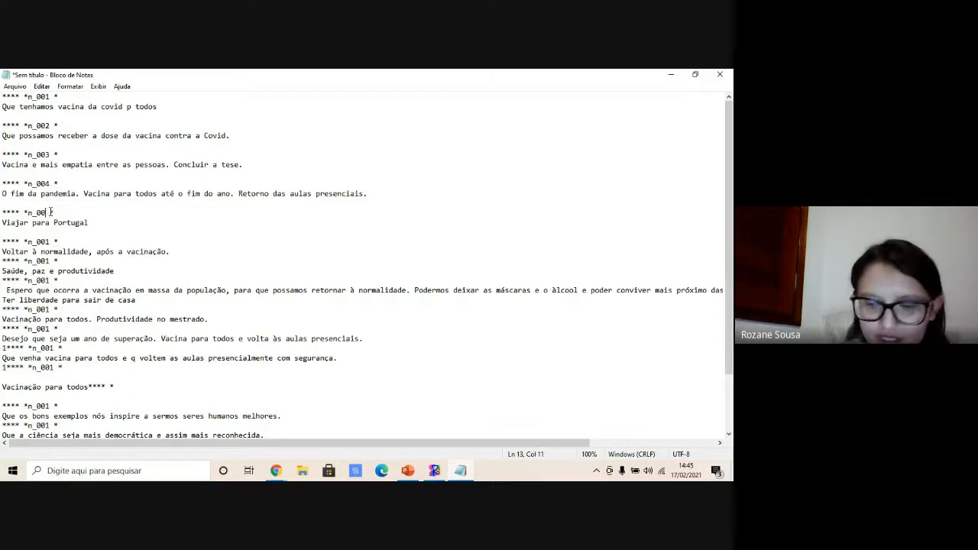
{"action": "type", "text": "5"}
- Add a blank line after "Voltar à normalidade, após a vacinação." and renumber the next two headers n_006 and n_007
{"action": "left_click", "coordinate": [172, 253]}
{"action": "key", "text": "Return"}
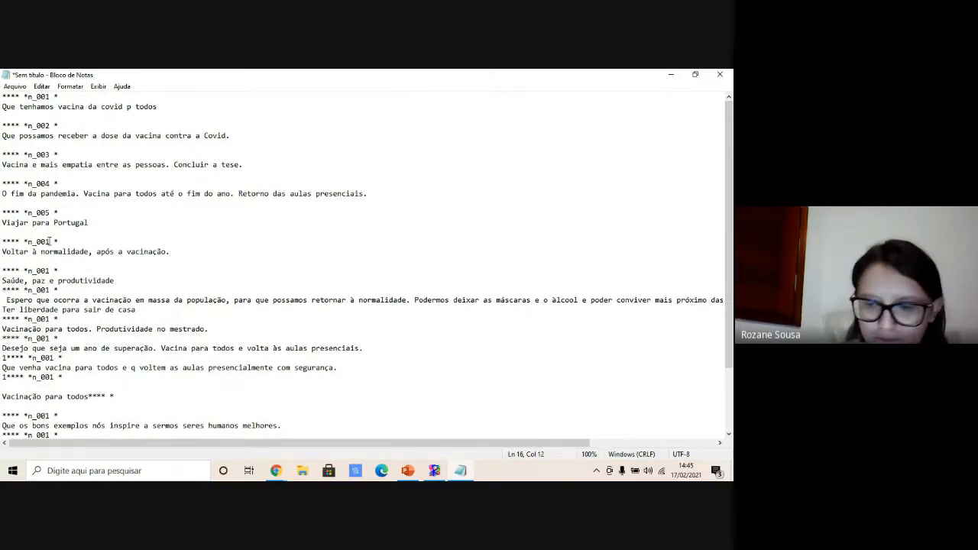
{"action": "key", "text": "BackSpace"}
{"action": "type", "text": "6"}
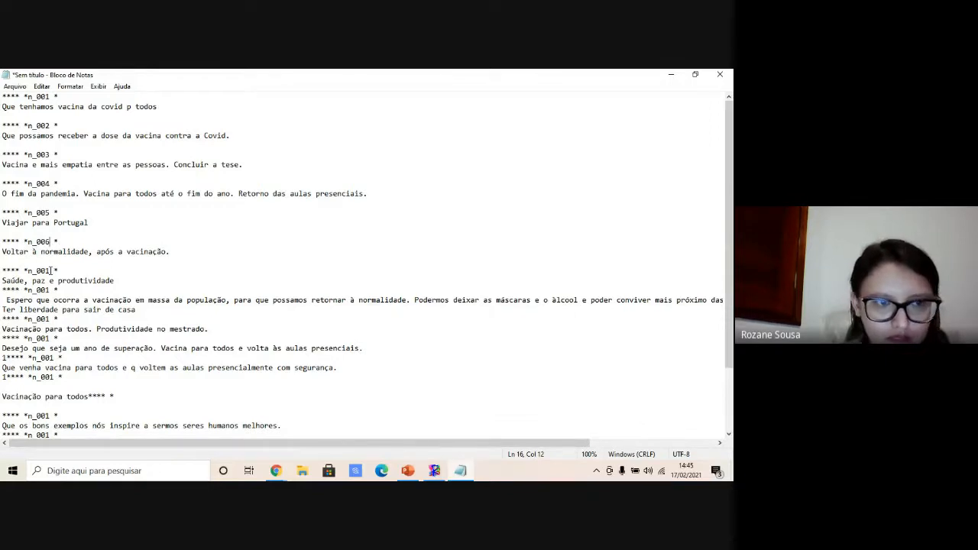
{"action": "key", "text": "BackSpace"}
{"action": "type", "text": "7"}
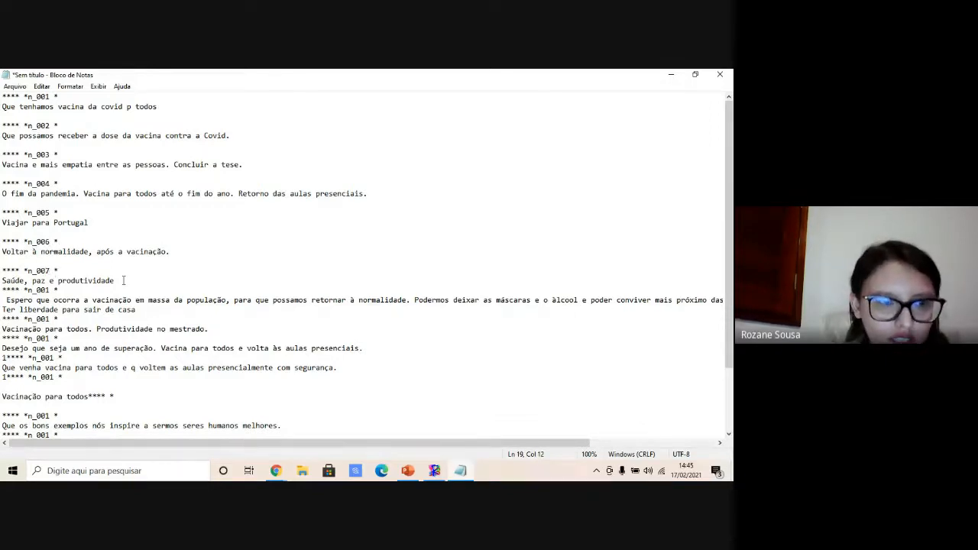
- Add a blank line after "Saúde, paz e produtividade" and renumber the following header n_008
{"action": "key", "text": "Return"}
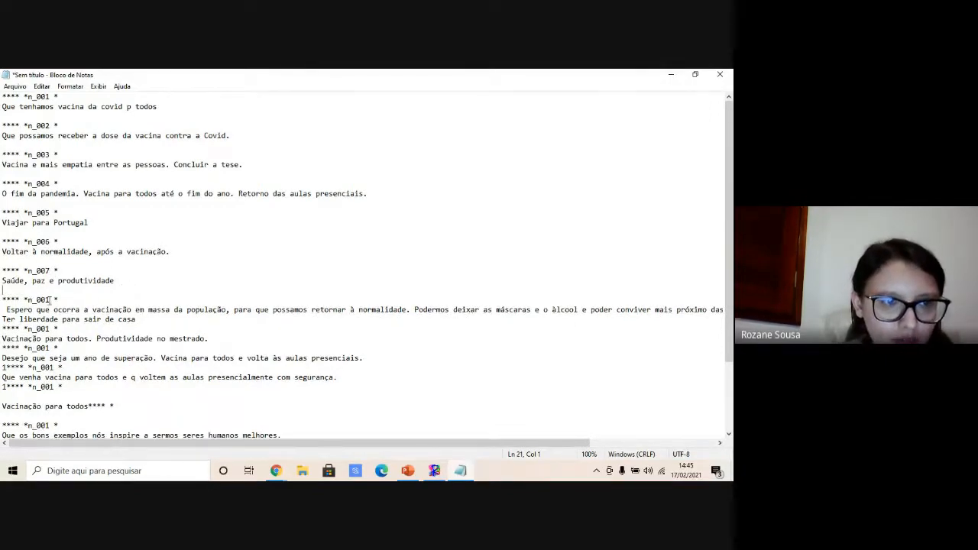
{"action": "key", "text": "BackSpace"}
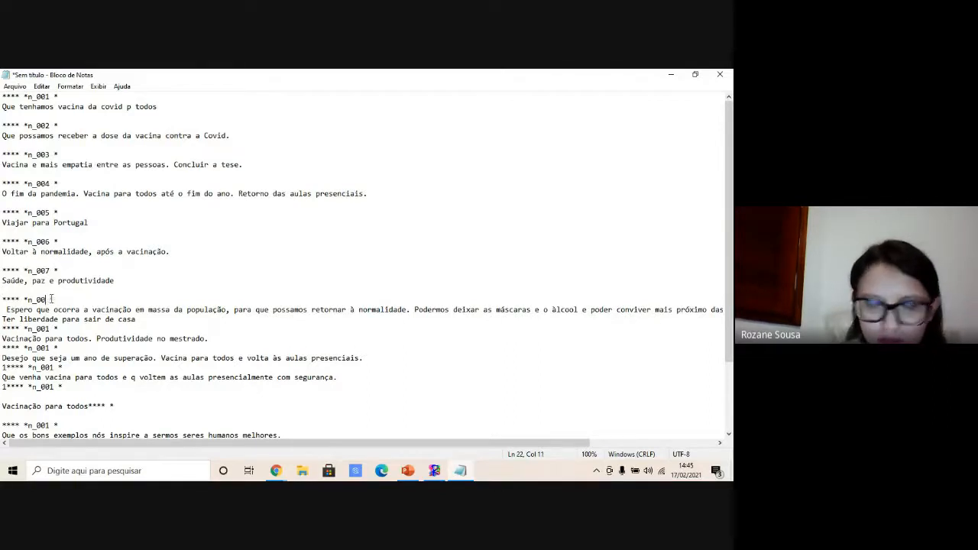
{"action": "type", "text": "8"}
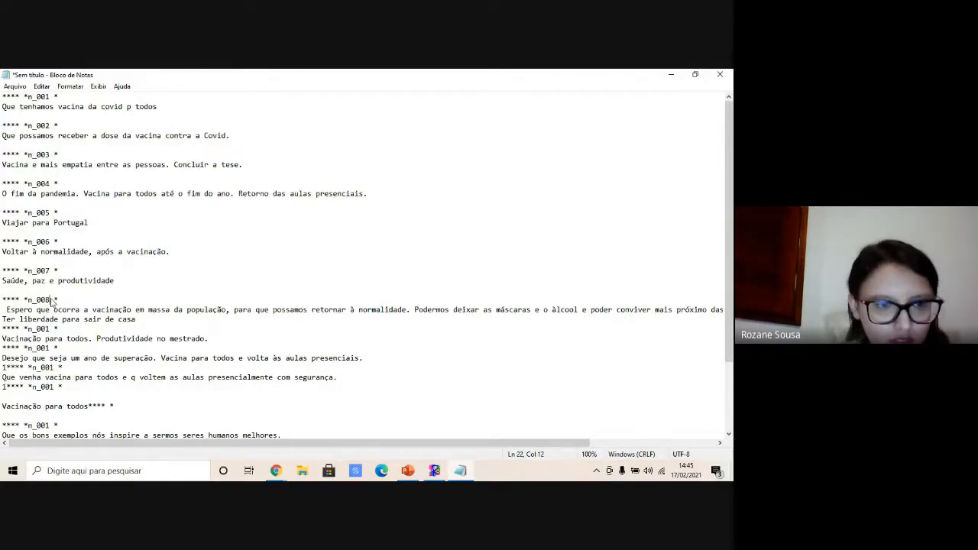
- Add blank lines after the eighth and ninth answers and renumber the ninth header n_009
{"action": "left_click", "coordinate": [144, 319]}
{"action": "key", "text": "Return"}
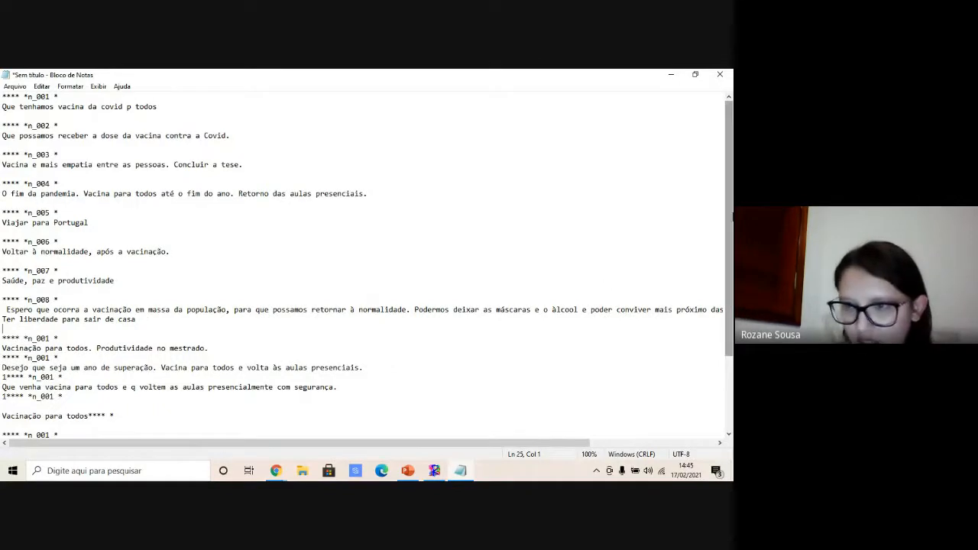
{"action": "scroll", "coordinate": [275, 309], "scroll_direction": "down", "scroll_amount": 3}
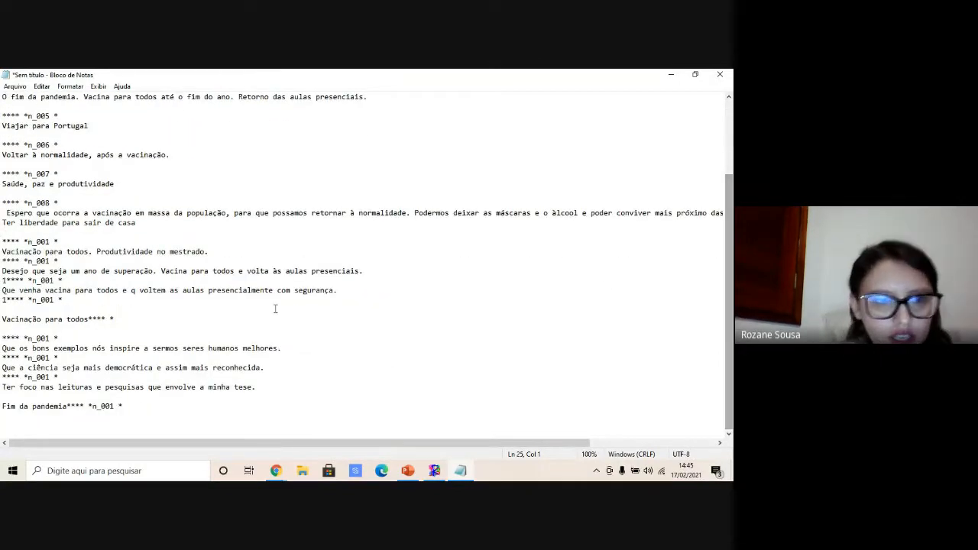
{"action": "left_click", "coordinate": [218, 251]}
{"action": "key", "text": "Return"}
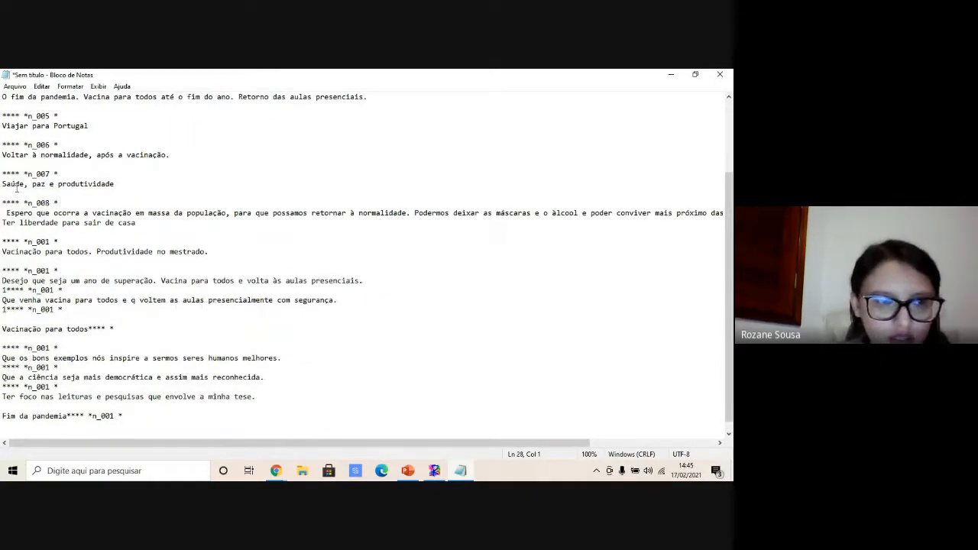
{"action": "left_click", "coordinate": [49, 242]}
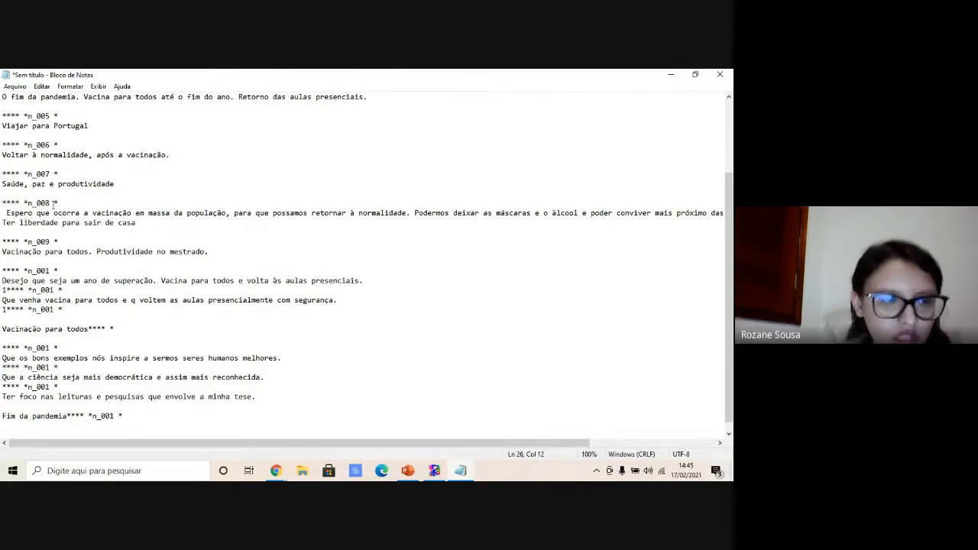
- Renumber the header above "Desejo que seja um ano de superação…" as n_010
{"action": "key", "text": "BackSpace"}
{"action": "key", "text": "BackSpace"}
{"action": "key", "text": "BackSpace"}
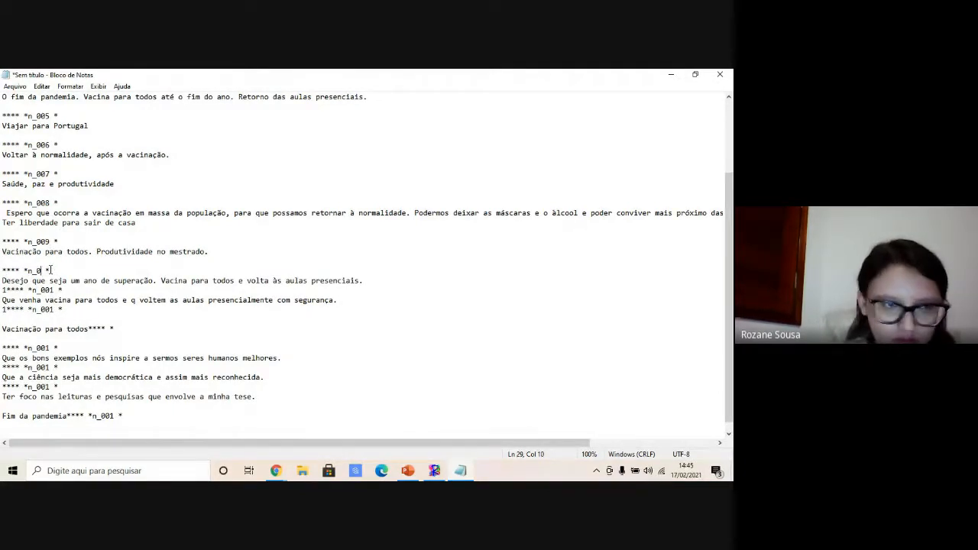
{"action": "type", "text": "010"}
- Add a blank line after the tenth answer and remove the stray "1" before the next header
{"action": "left_click", "coordinate": [380, 280]}
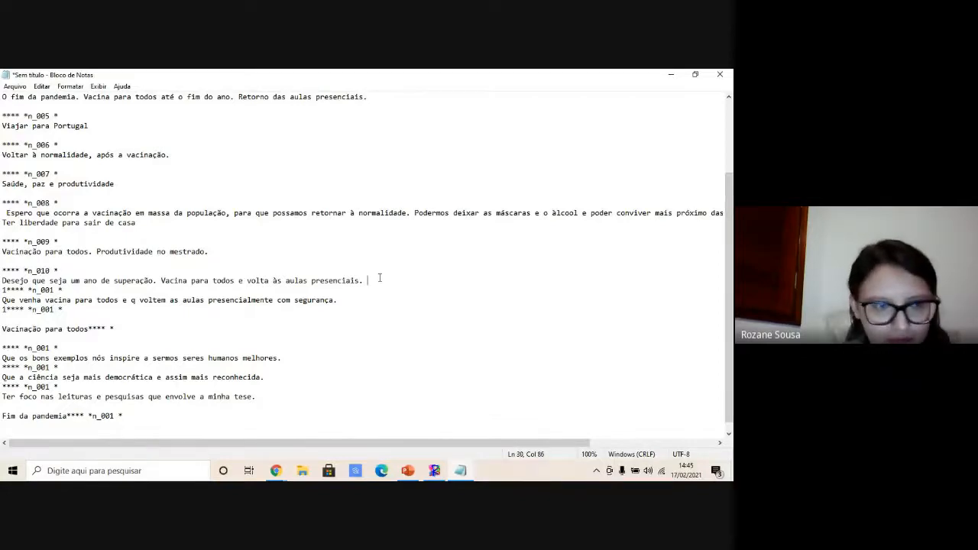
{"action": "key", "text": "Return"}
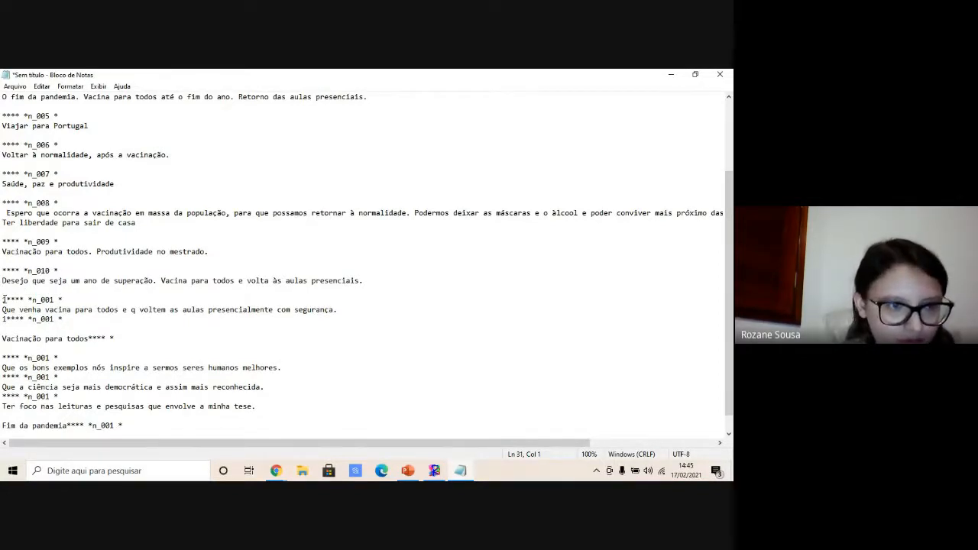
{"action": "key", "text": "BackSpace"}
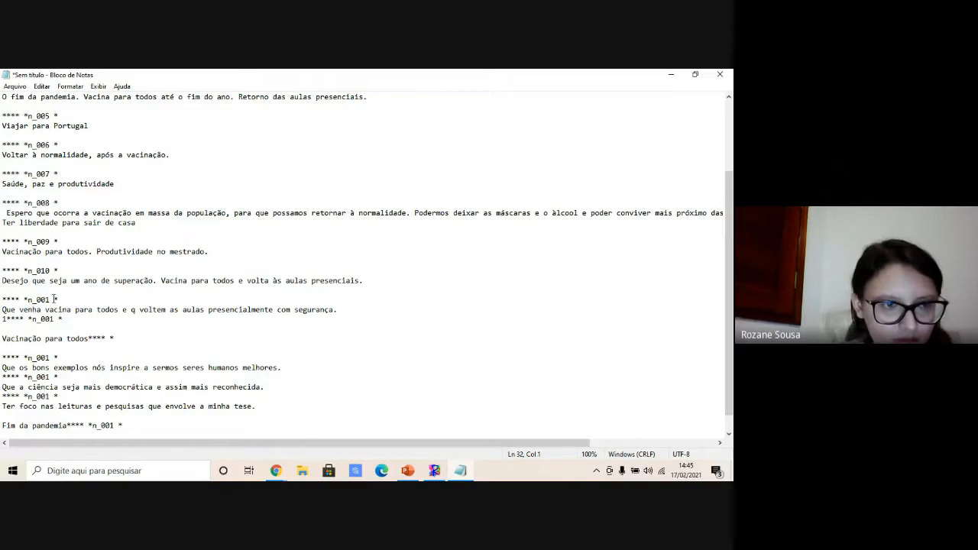
- Renumber the header above "Que venha vacina para todos…" as n_011
{"action": "key", "text": "BackSpace"}
{"action": "key", "text": "BackSpace"}
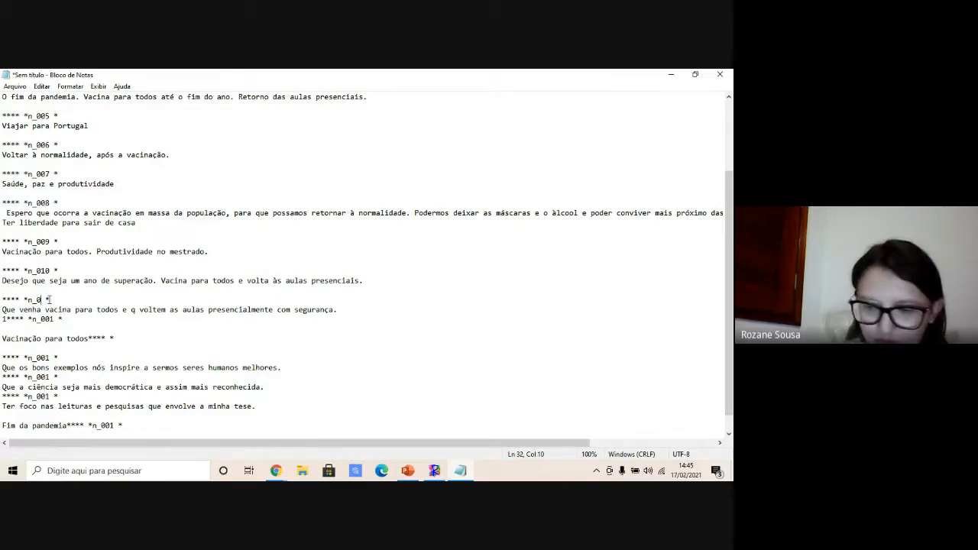
{"action": "type", "text": "11"}
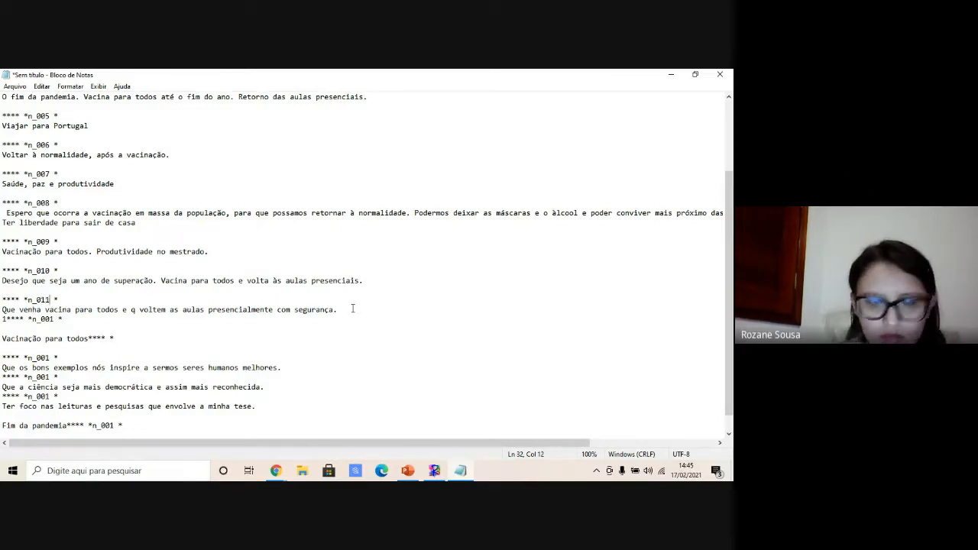
- Add a blank line after the eleventh answer, remove the stray "1" and renumber the next header n_012
{"action": "left_click", "coordinate": [352, 309]}
{"action": "key", "text": "Return"}
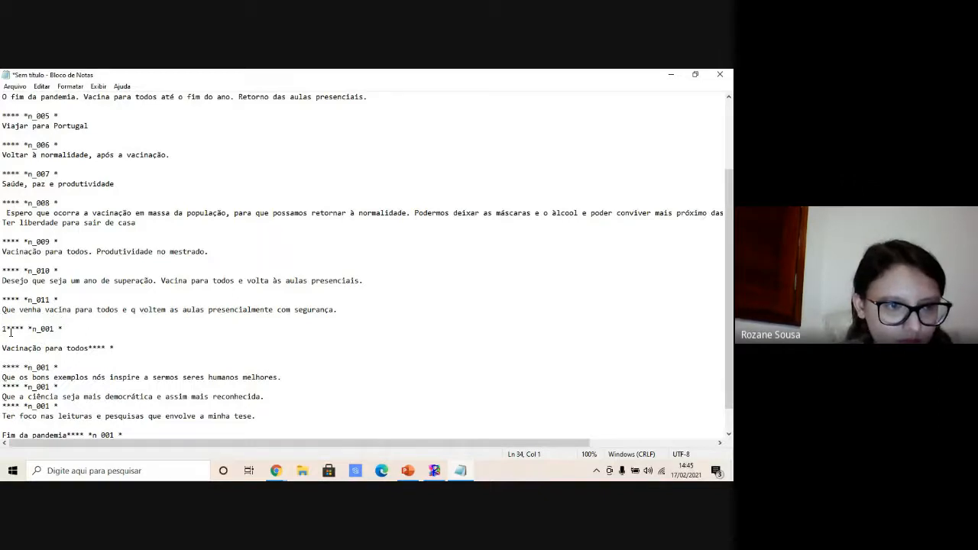
{"action": "key", "text": "BackSpace"}
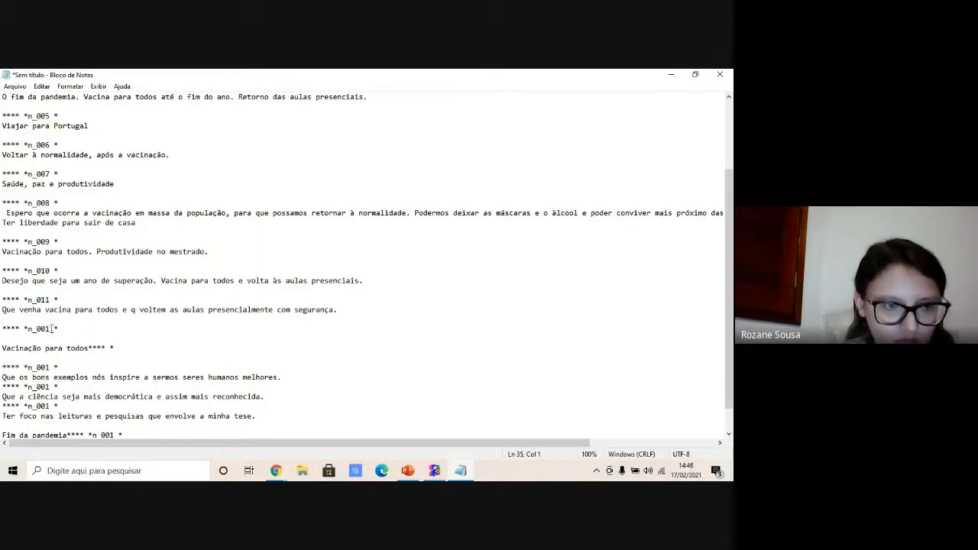
{"action": "type", "text": "2"}
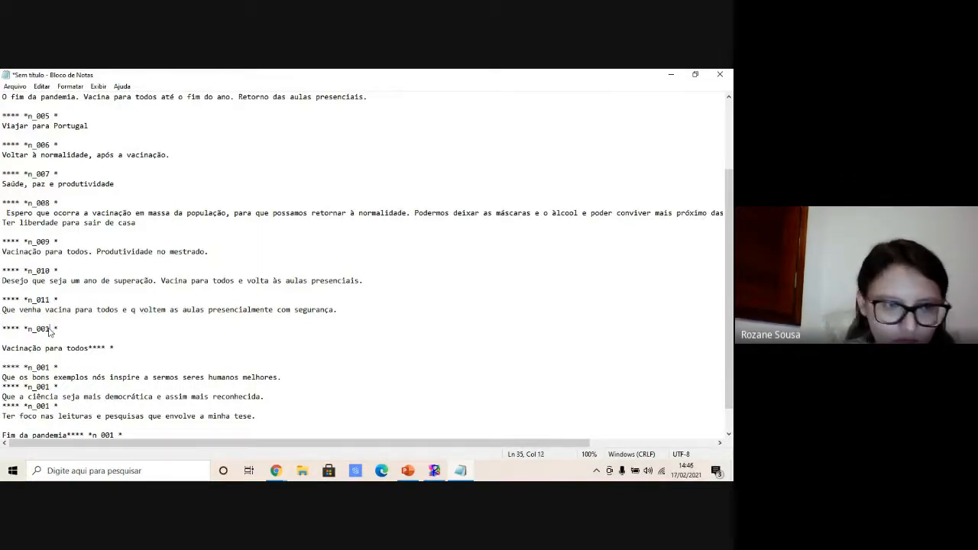
{"action": "key", "text": "BackSpace"}
{"action": "key", "text": "BackSpace"}
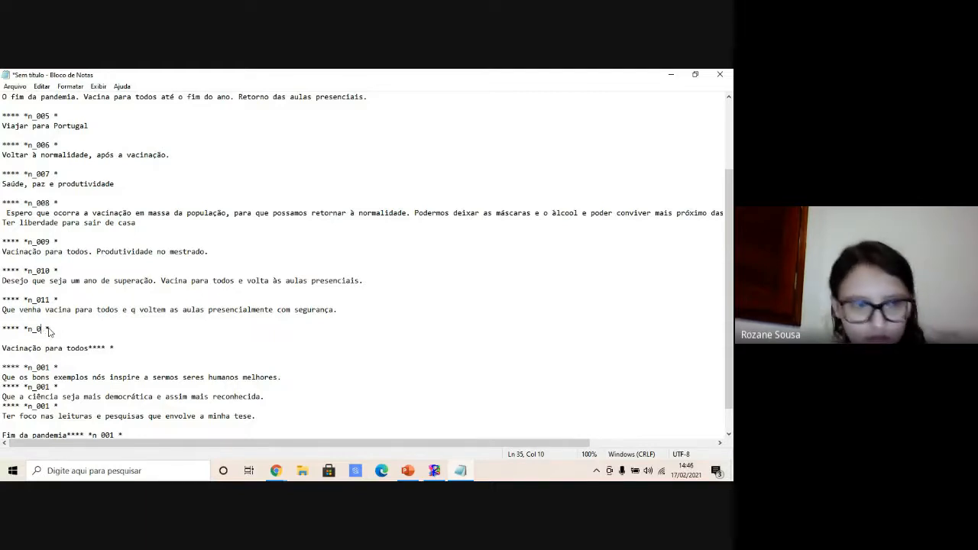
{"action": "type", "text": "12"}
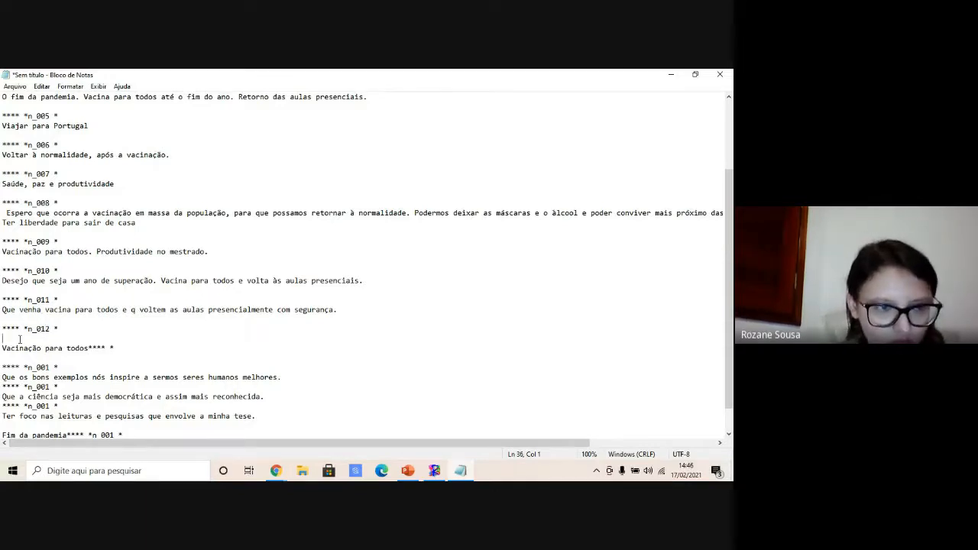
- Join "Vacinação para todos" to its header, add a blank line after it and renumber the following header n_013
{"action": "key", "text": "BackSpace"}
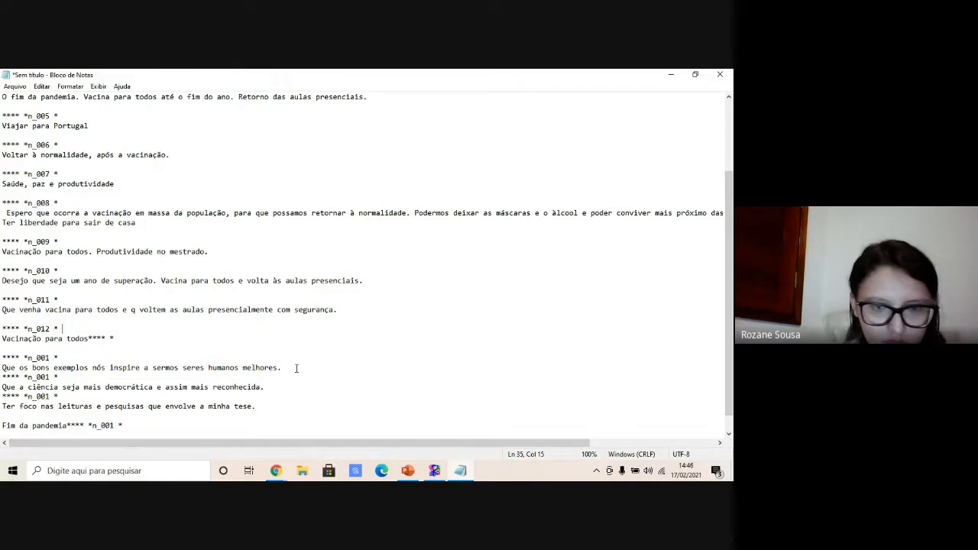
{"action": "left_click", "coordinate": [297, 368]}
{"action": "key", "text": "Return"}
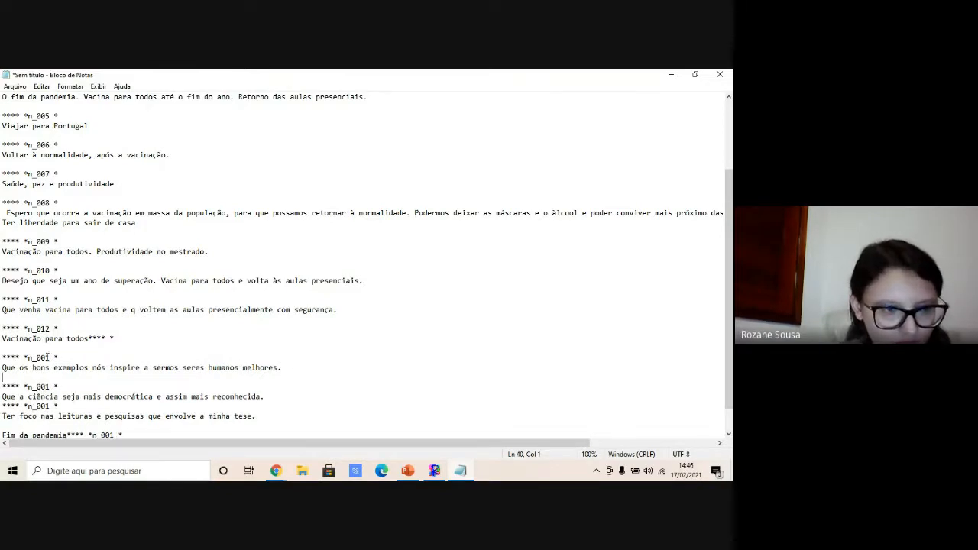
{"action": "left_click", "coordinate": [47, 357]}
{"action": "key", "text": "BackSpace"}
{"action": "key", "text": "BackSpace"}
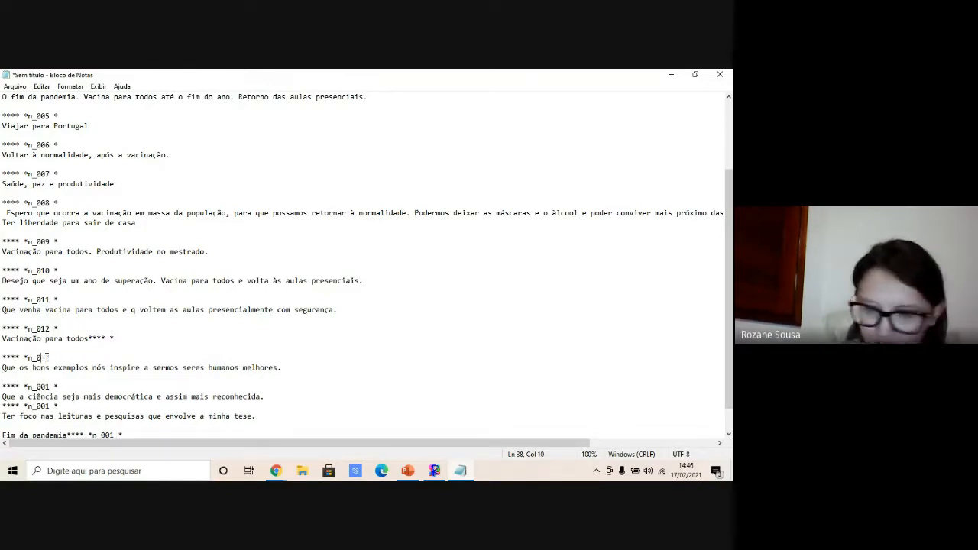
{"action": "type", "text": "13 *"}
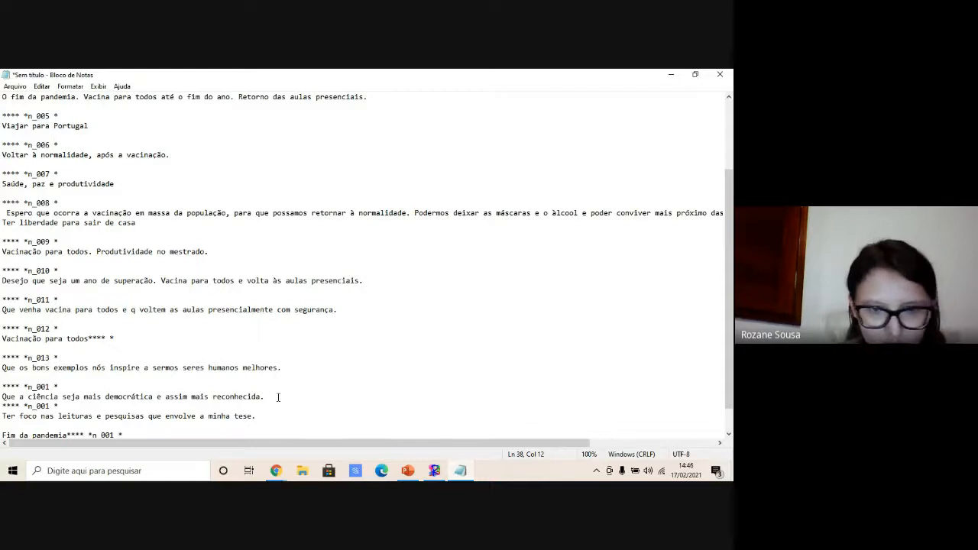
- Add a blank line after the thirteenth answer and renumber the next two headers n_014 and n_015
{"action": "left_click", "coordinate": [278, 397]}
{"action": "key", "text": "Return"}
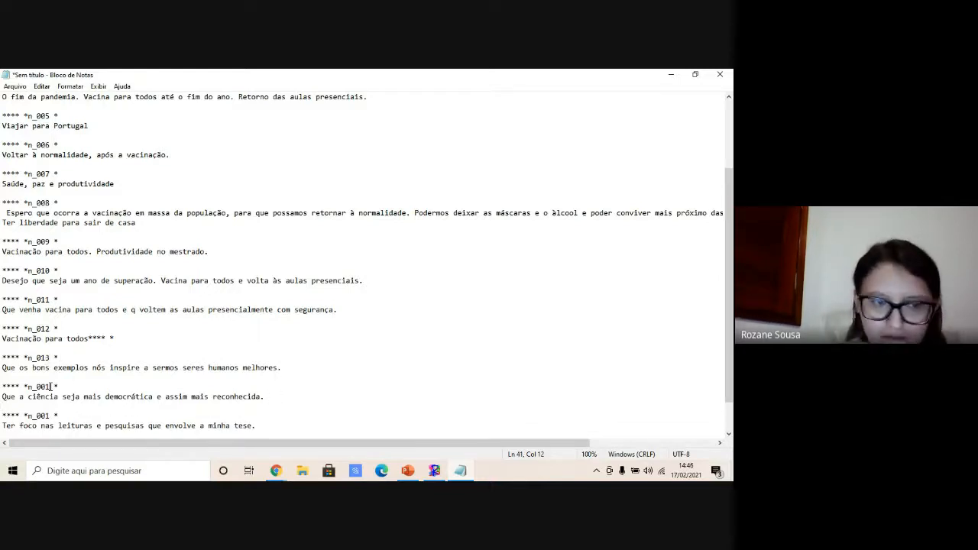
{"action": "key", "text": "BackSpace"}
{"action": "type", "text": "14"}
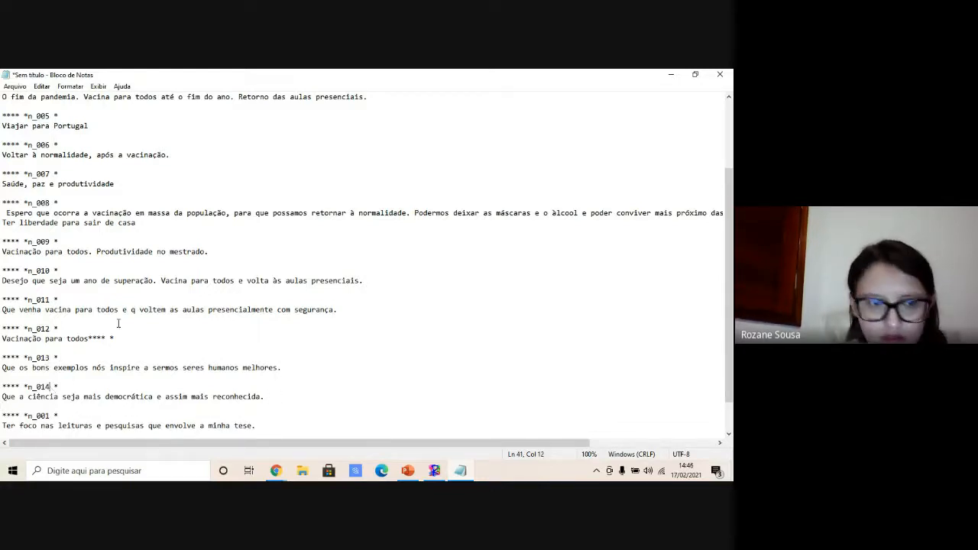
{"action": "scroll", "coordinate": [721, 313], "scroll_direction": "down", "scroll_amount": 2}
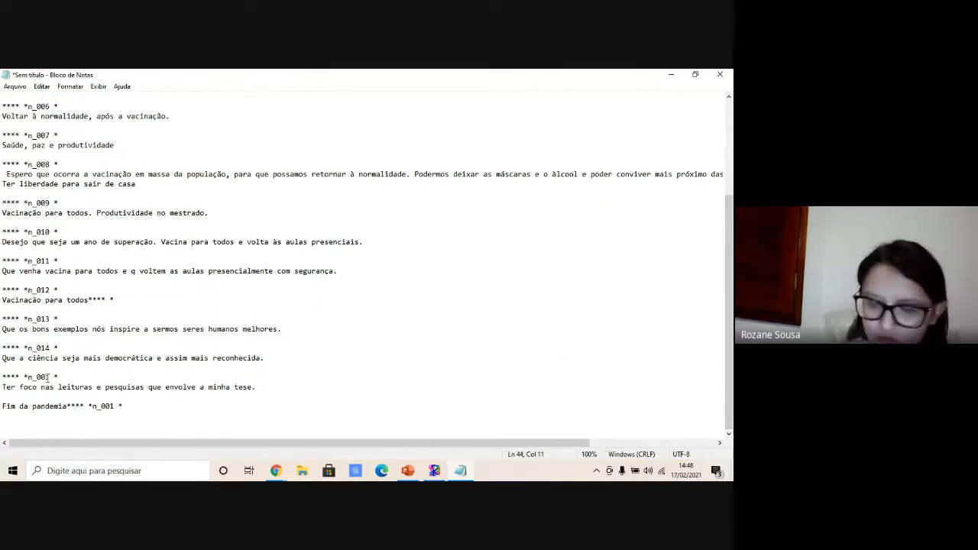
{"action": "type", "text": "15"}
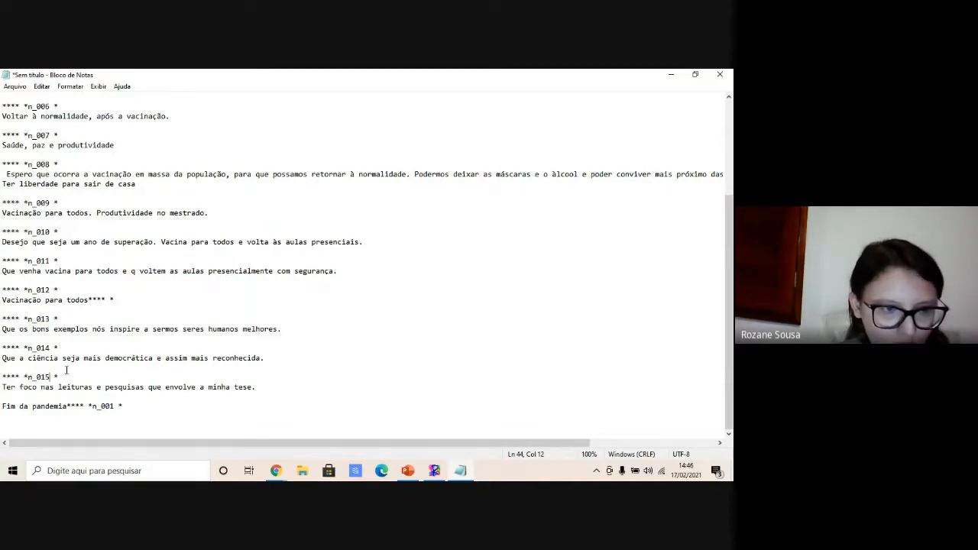
- Insert a copied header n_016 above "Fim da pandemia" and delete the stray header following that answer
{"action": "left_click_drag", "start_coordinate": [65, 379], "coordinate": [1, 377]}
{"action": "key", "text": "ctrl+c"}
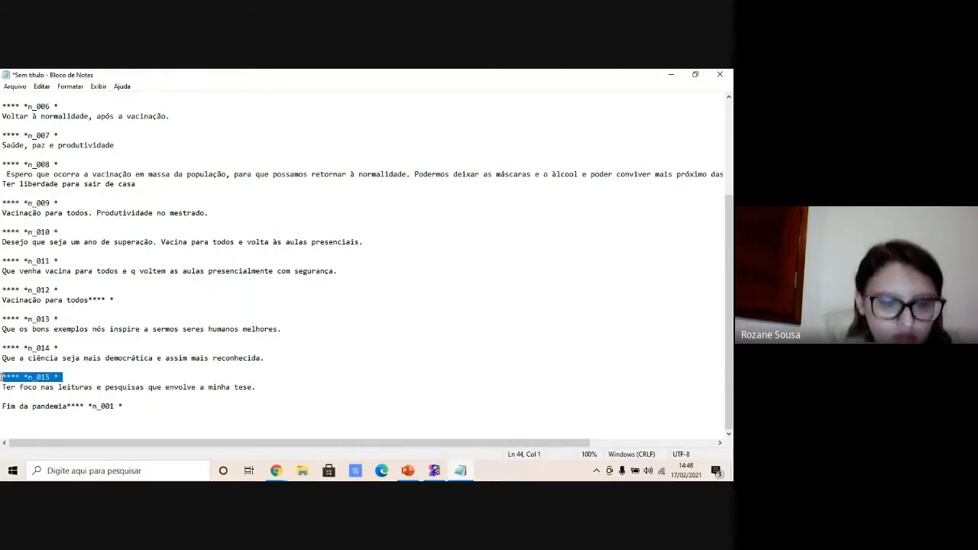
{"action": "left_click", "coordinate": [29, 395]}
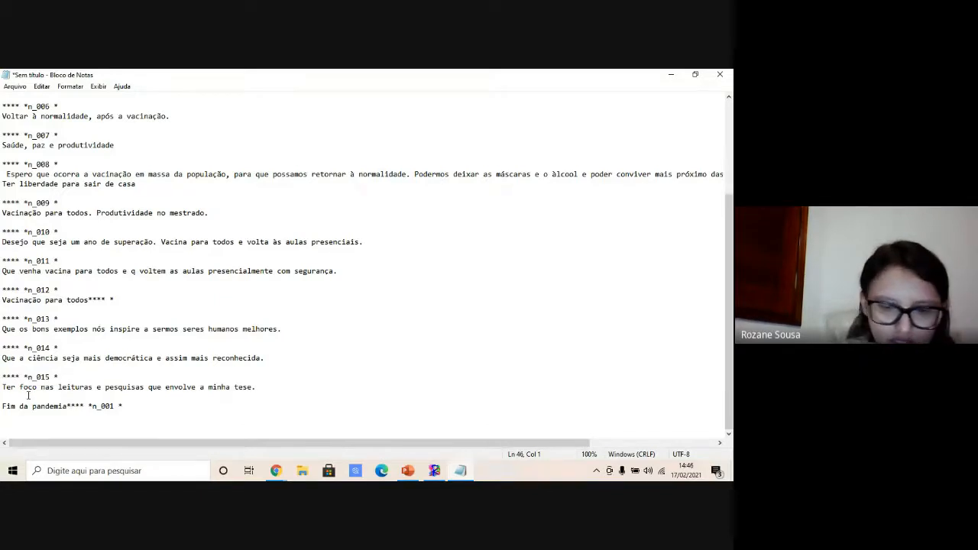
{"action": "key", "text": "Return"}
{"action": "key", "text": "ctrl+v"}
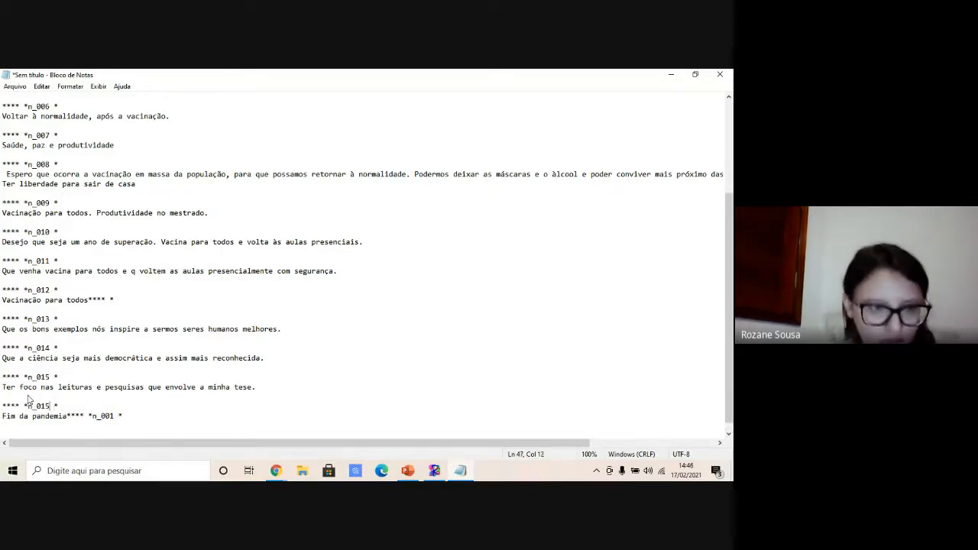
{"action": "key", "text": "BackSpace"}
{"action": "type", "text": "6"}
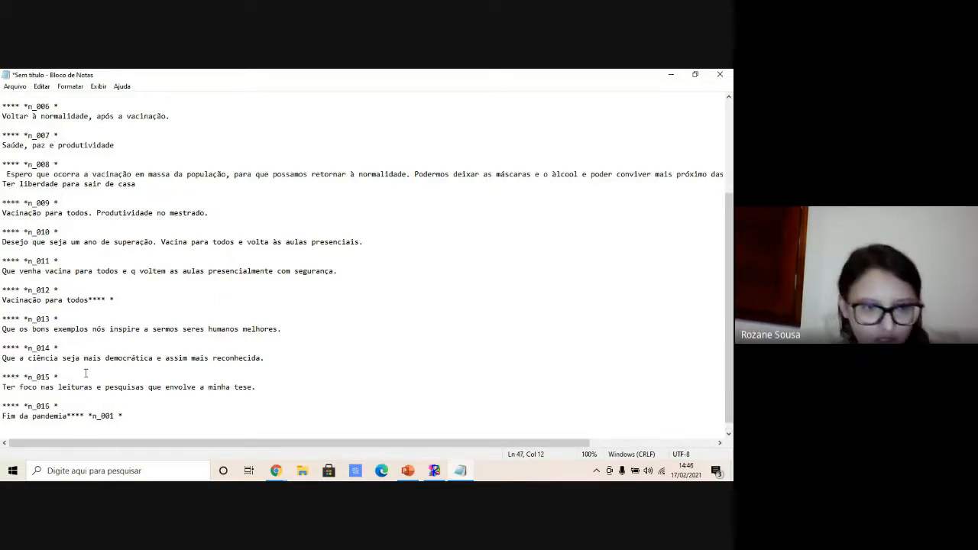
{"action": "left_click_drag", "start_coordinate": [123, 417], "coordinate": [66, 417]}
{"action": "key", "text": "BackSpace"}
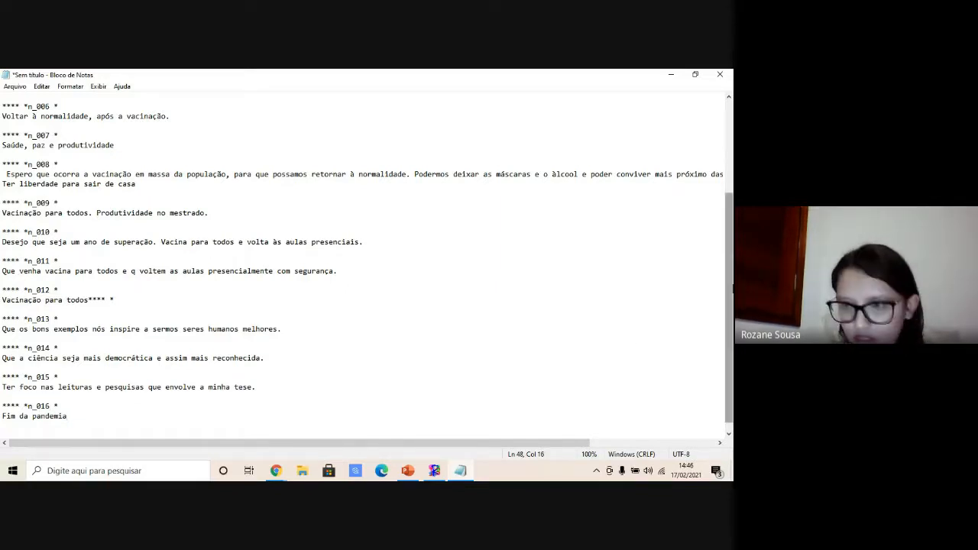
- Save the text file as OFICINA PPGE in the Oficina iramuteq folder with UTF-8 encoding
{"action": "left_click_drag", "start_coordinate": [732, 289], "coordinate": [731, 207]}
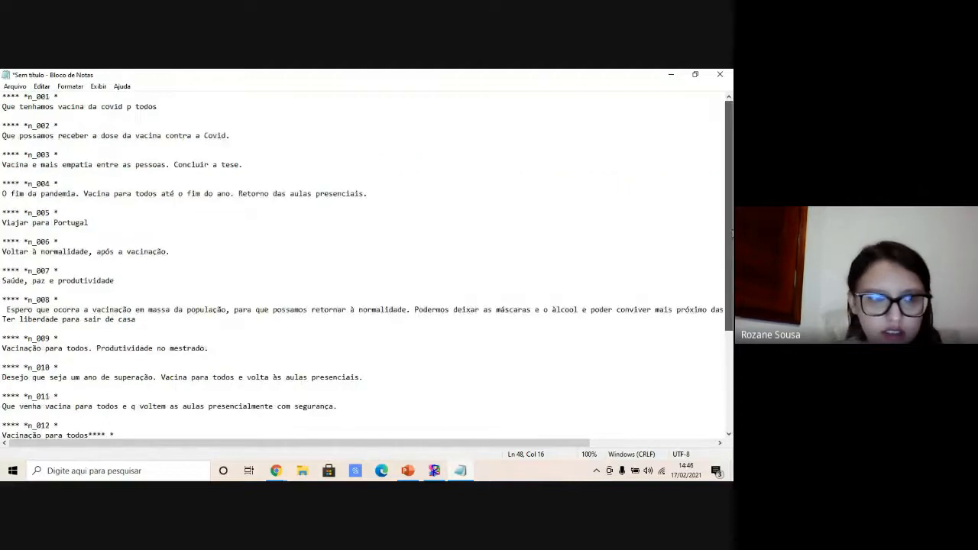
{"action": "left_click", "coordinate": [15, 86]}
{"action": "mouse_move", "coordinate": [70, 86]}
{"action": "mouse_move", "coordinate": [15, 85]}
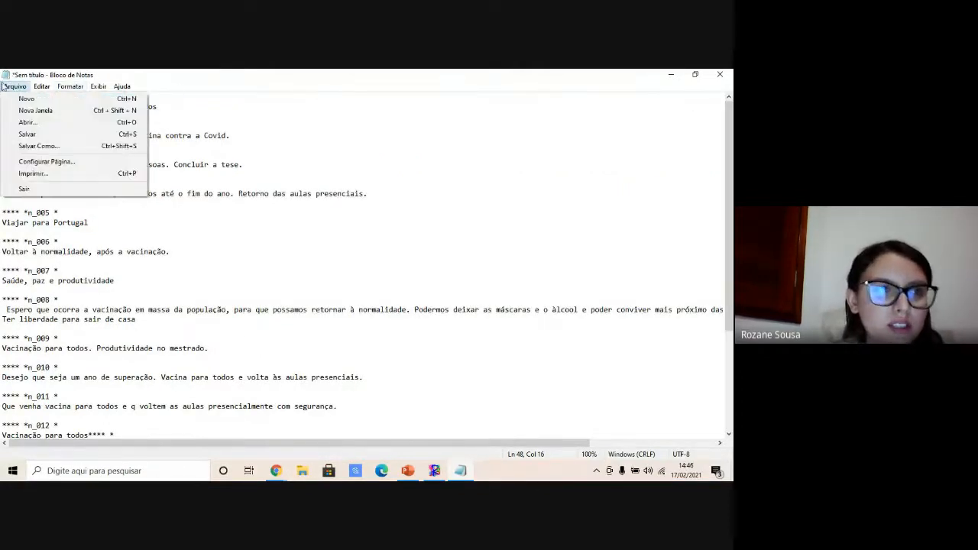
{"action": "left_click", "coordinate": [29, 147]}
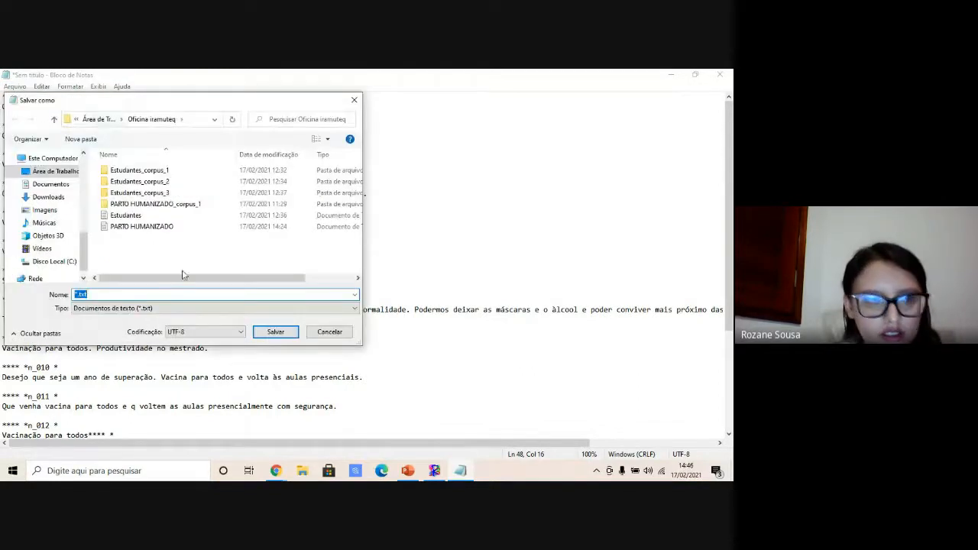
{"action": "type", "text": "O"}
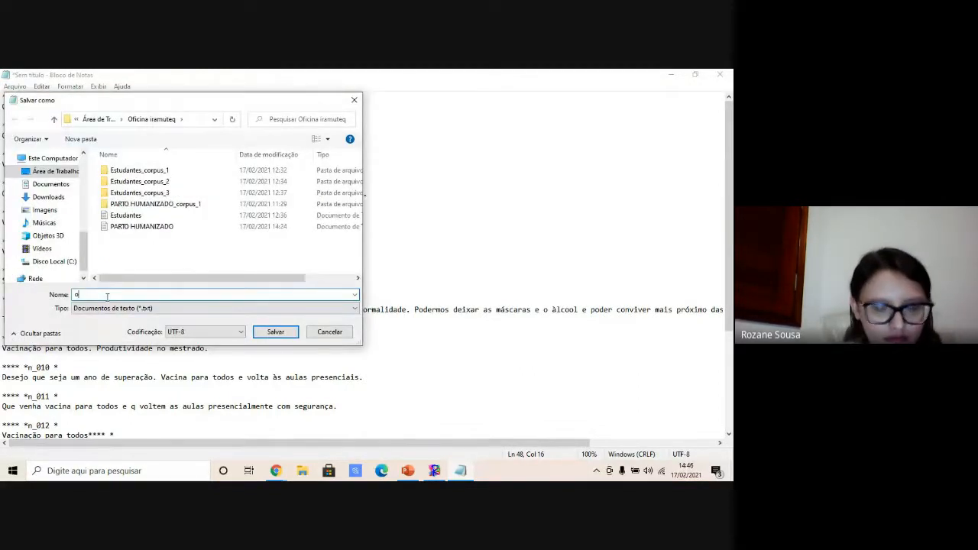
{"action": "type", "text": "FICIN"}
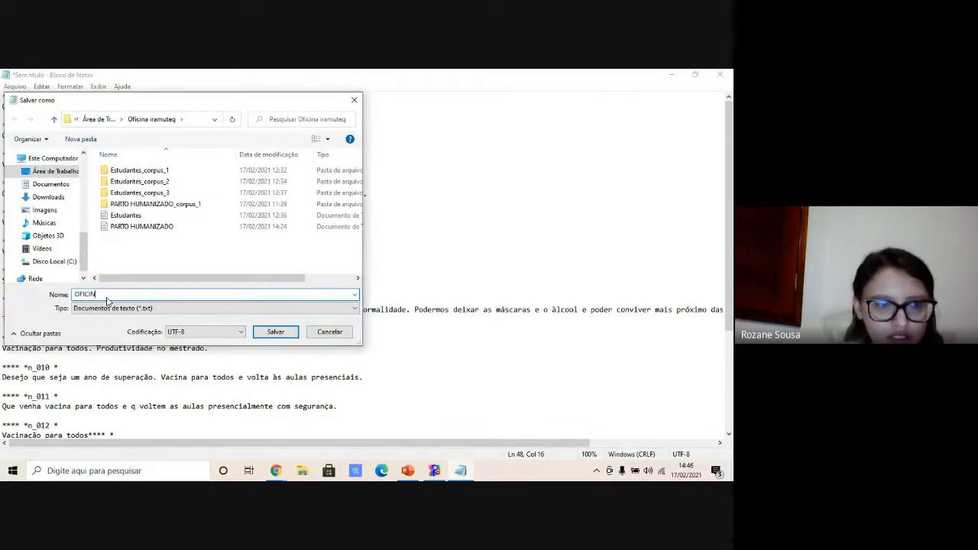
{"action": "type", "text": "A PP"}
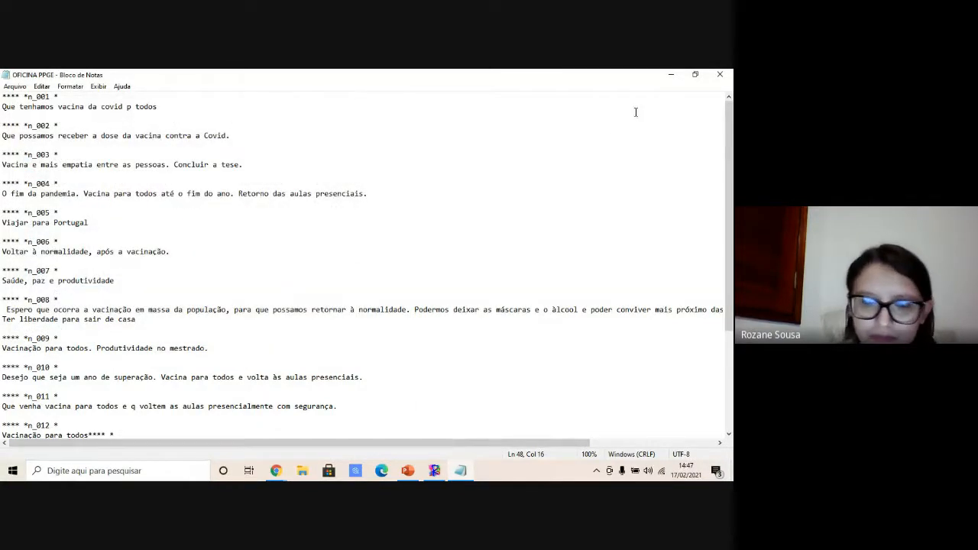
- Switch to IRaMuTeQ and maximize its window
{"action": "left_click", "coordinate": [666, 73]}
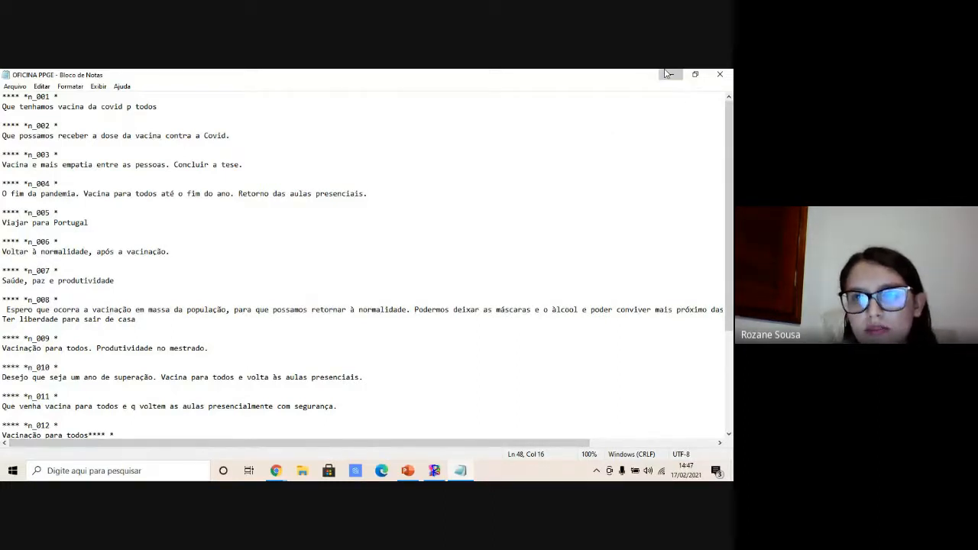
{"action": "left_click", "coordinate": [666, 74]}
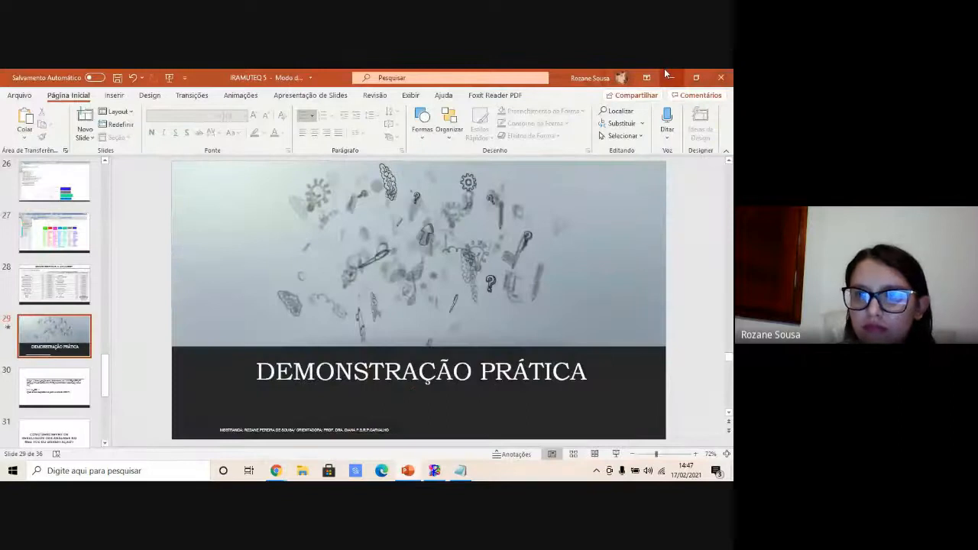
{"action": "left_click", "coordinate": [666, 74]}
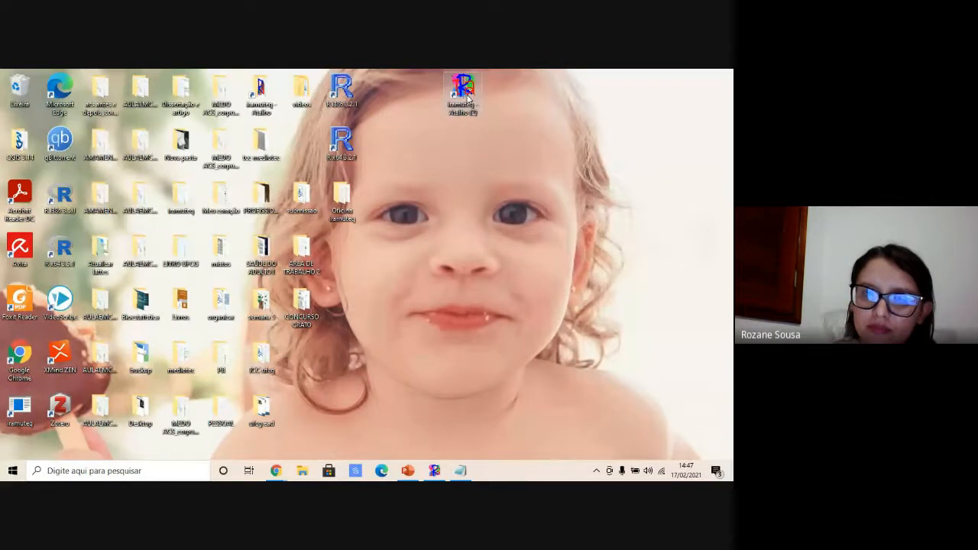
{"action": "left_click", "coordinate": [435, 471]}
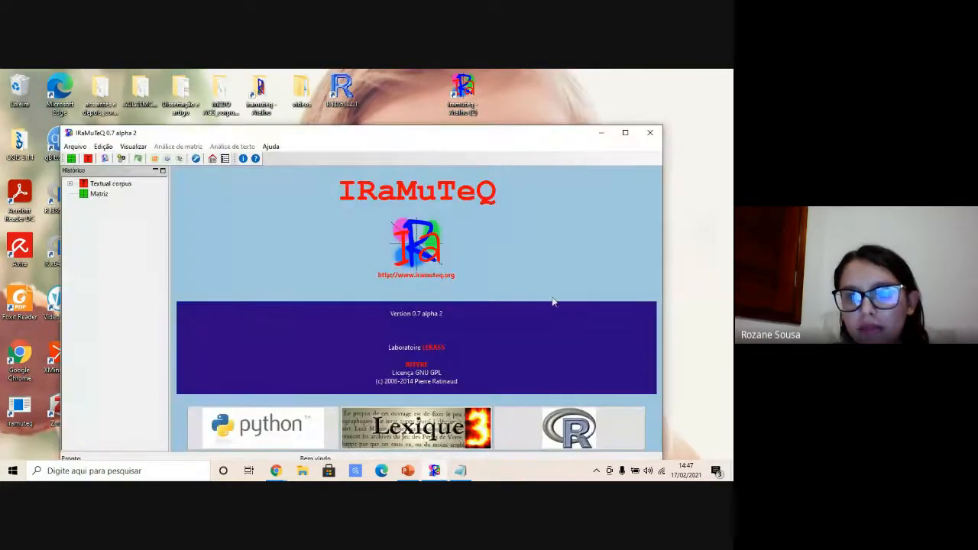
{"action": "left_click", "coordinate": [627, 131]}
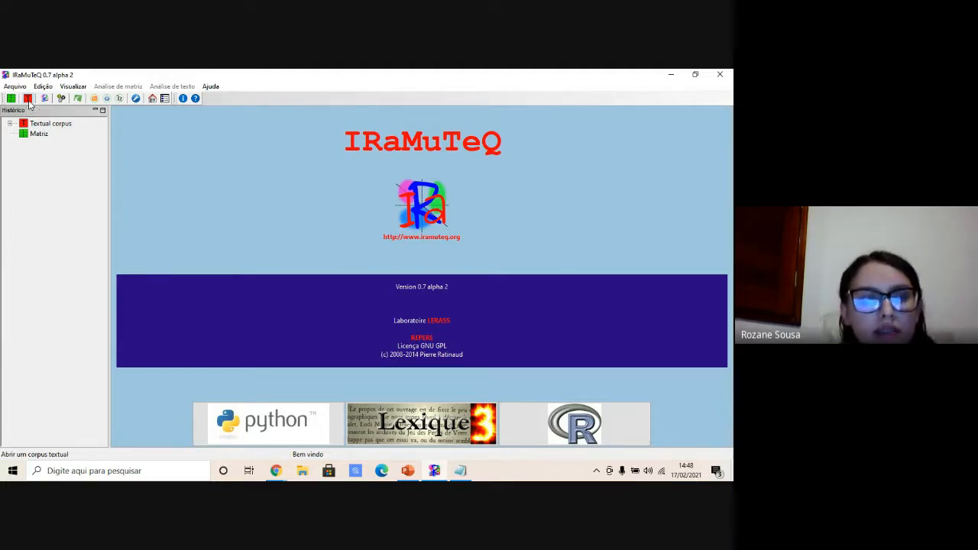
- Open the OFICINA PPGE text file from the Oficina iramuteq folder as a textual corpus
{"action": "left_click", "coordinate": [28, 100]}
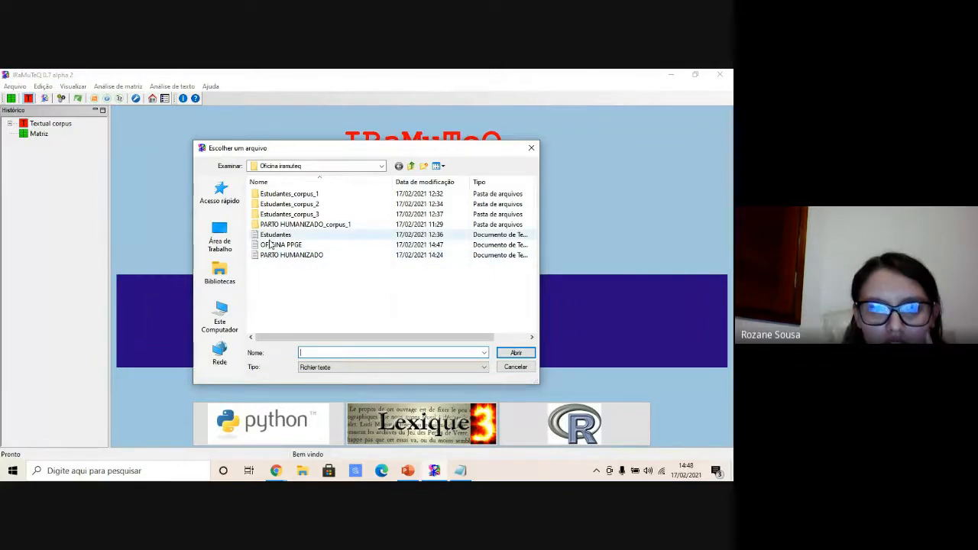
{"action": "left_click", "coordinate": [295, 245]}
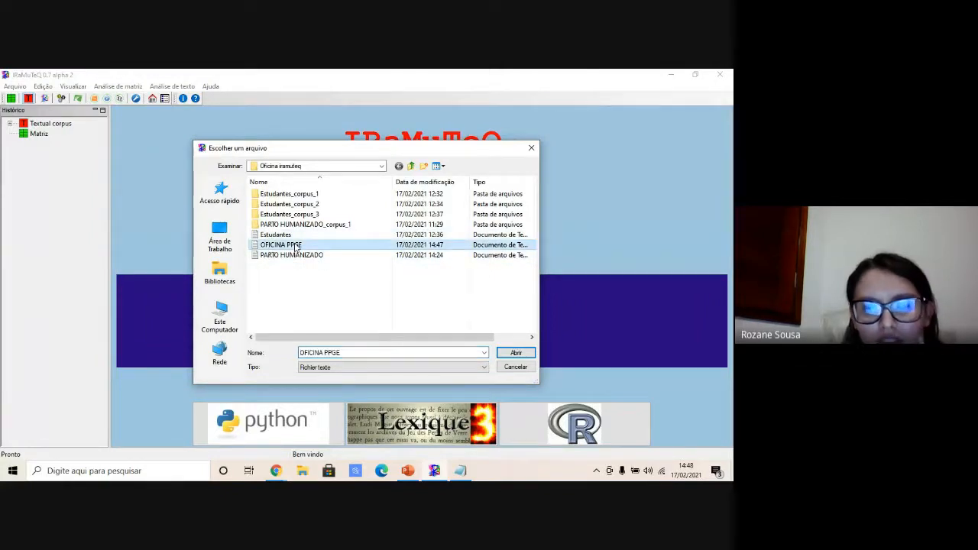
{"action": "left_click", "coordinate": [503, 352]}
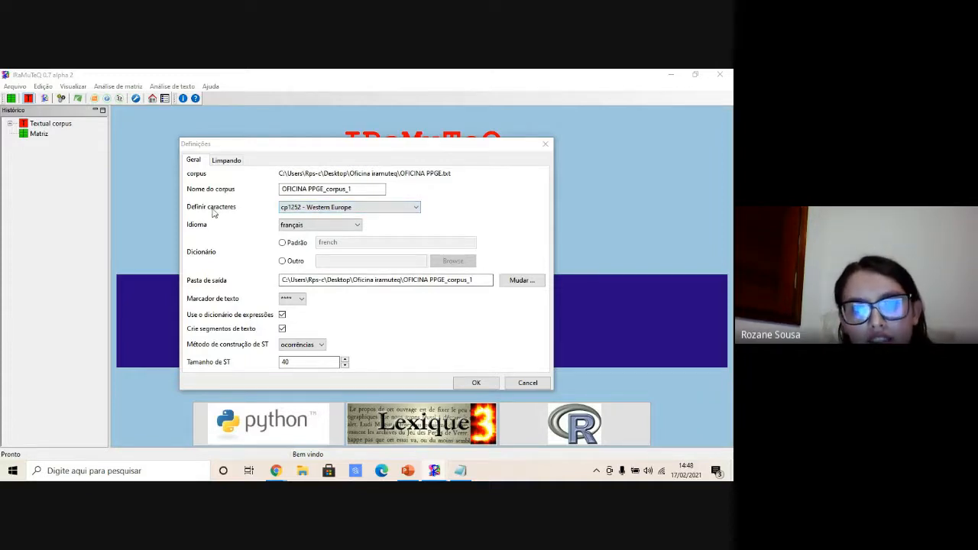
- Set the corpus encoding to utf_8_sig - all languages, language to portuguese, the default dictionary, and confirm the import
{"action": "left_click", "coordinate": [292, 208]}
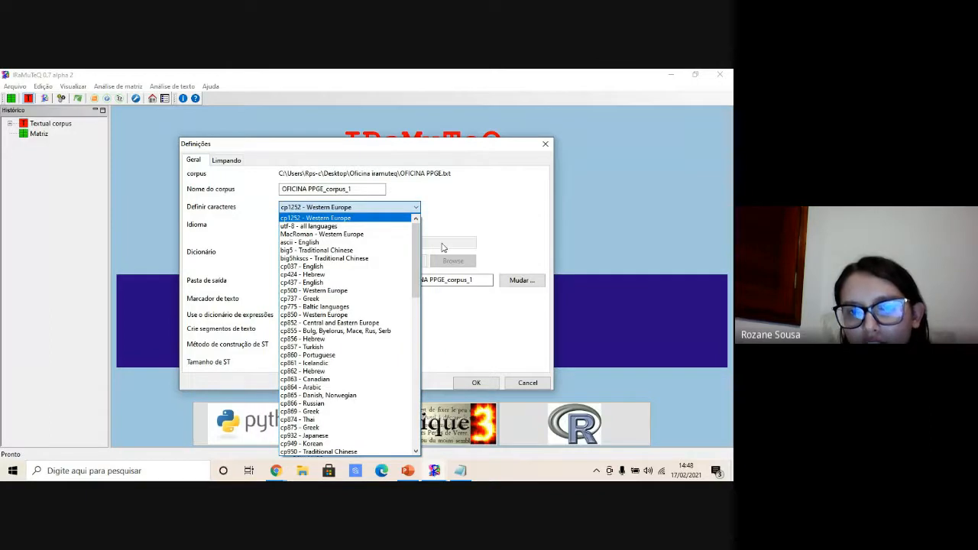
{"action": "left_click_drag", "start_coordinate": [413, 257], "coordinate": [414, 410]}
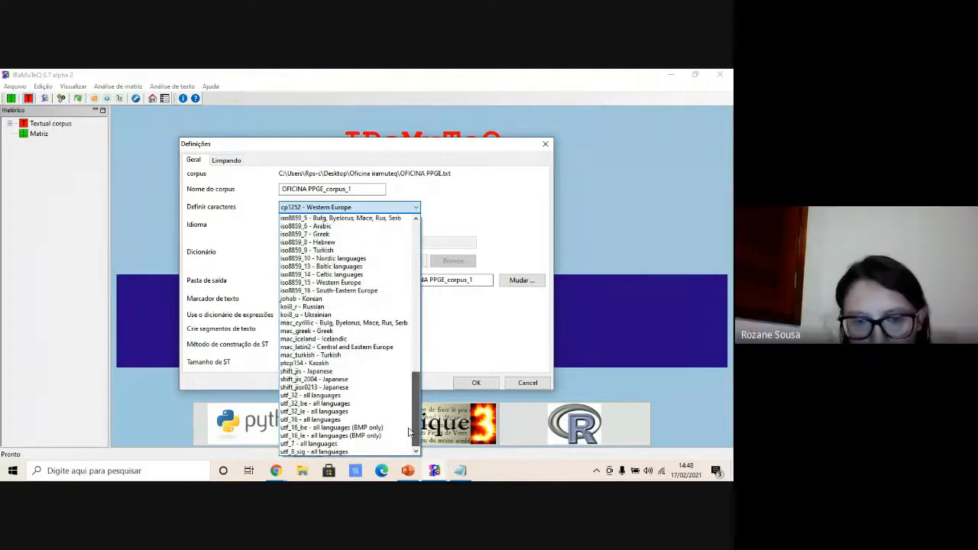
{"action": "left_click", "coordinate": [319, 452]}
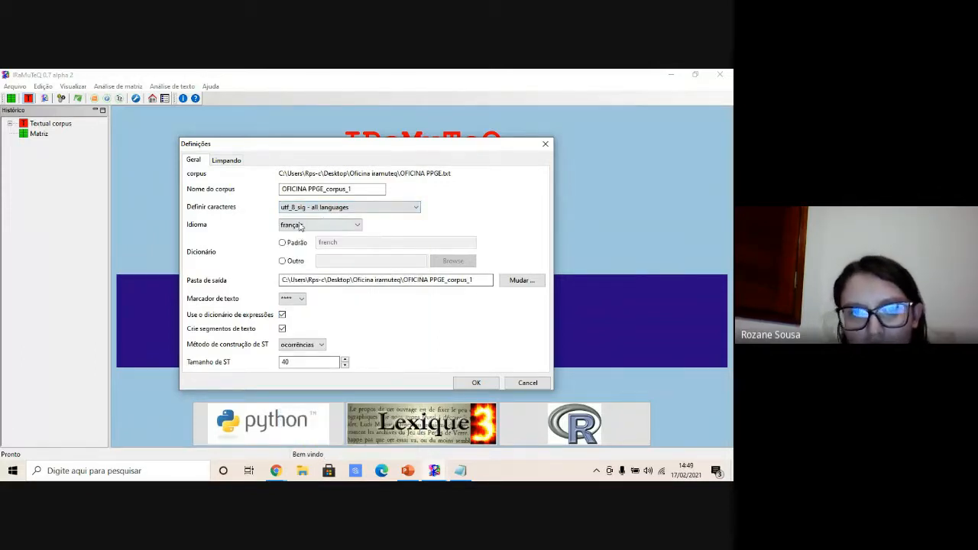
{"action": "left_click", "coordinate": [359, 226]}
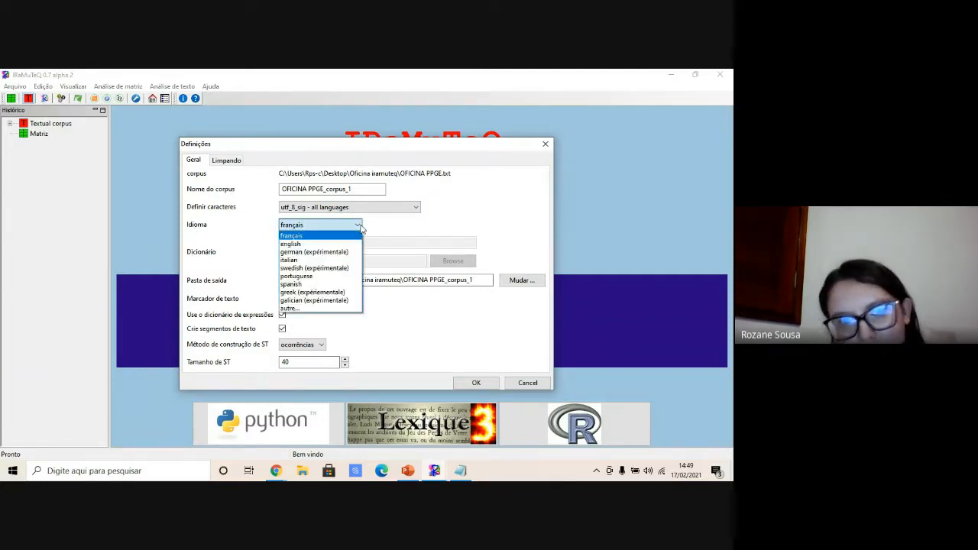
{"action": "left_click", "coordinate": [306, 277]}
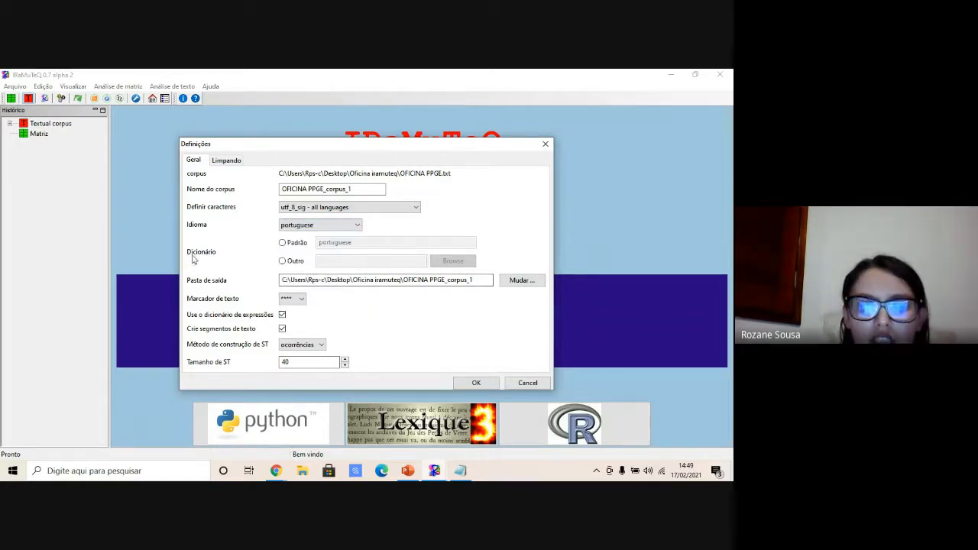
{"action": "left_click", "coordinate": [282, 243]}
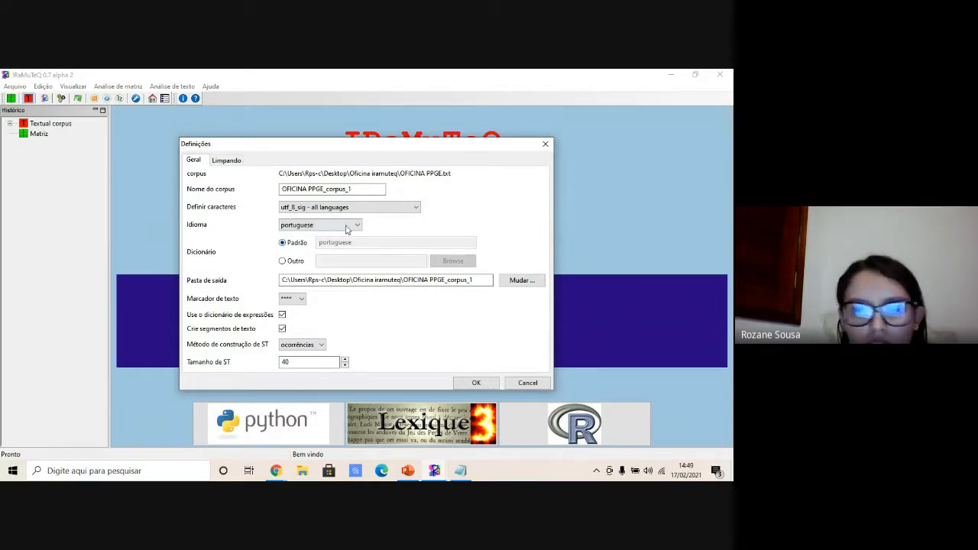
{"action": "left_click", "coordinate": [475, 383]}
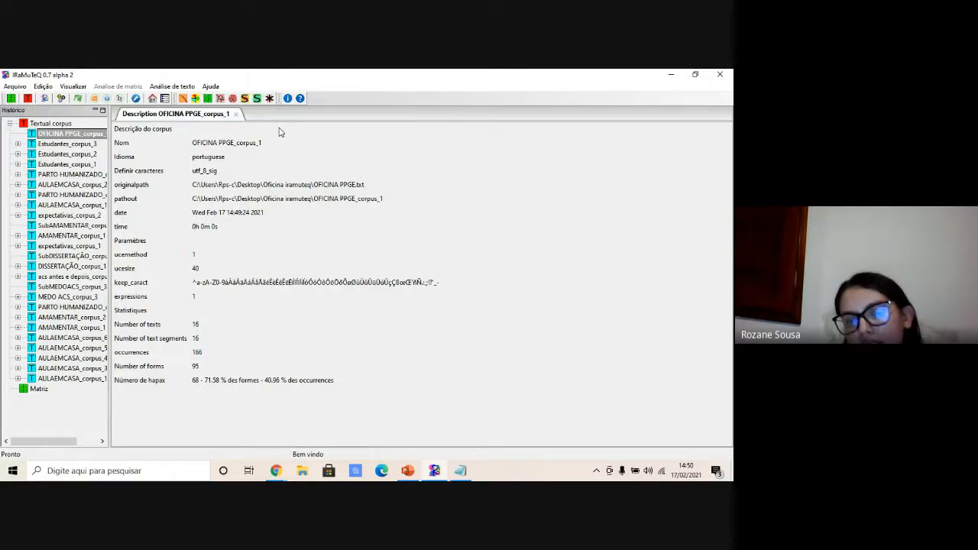
- Run the Statistics analysis on the corpus with default settings and browse its active and supplementary forms lists
{"action": "left_click", "coordinate": [185, 100]}
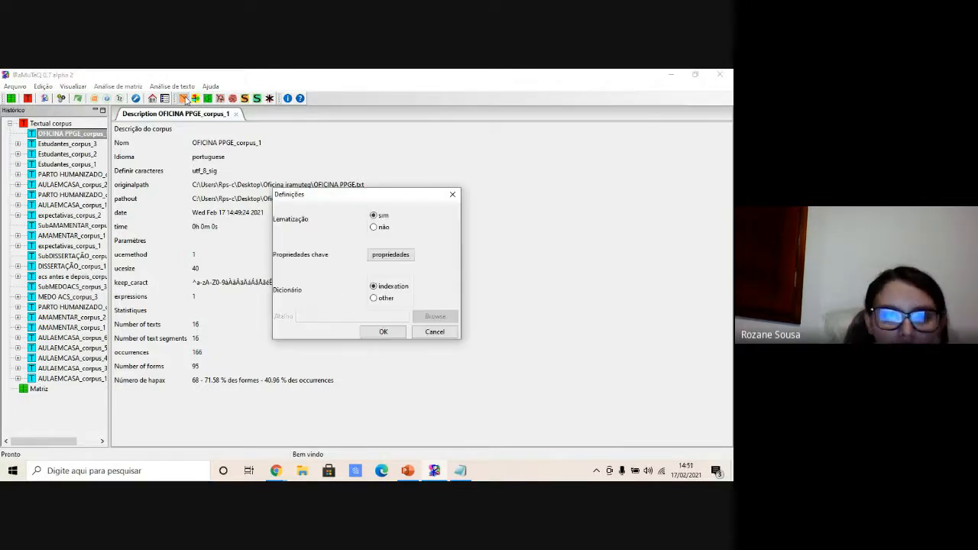
{"action": "left_click", "coordinate": [382, 333]}
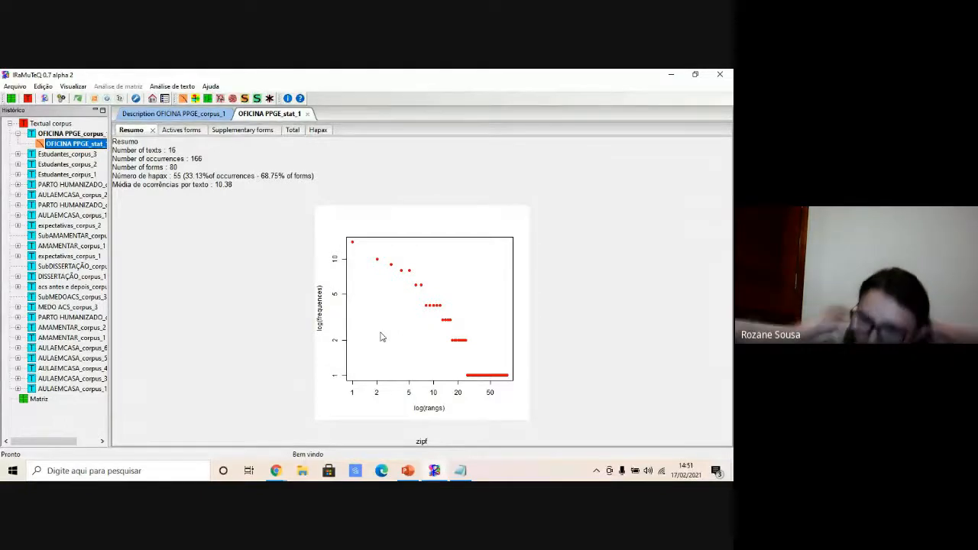
{"action": "left_click", "coordinate": [377, 330]}
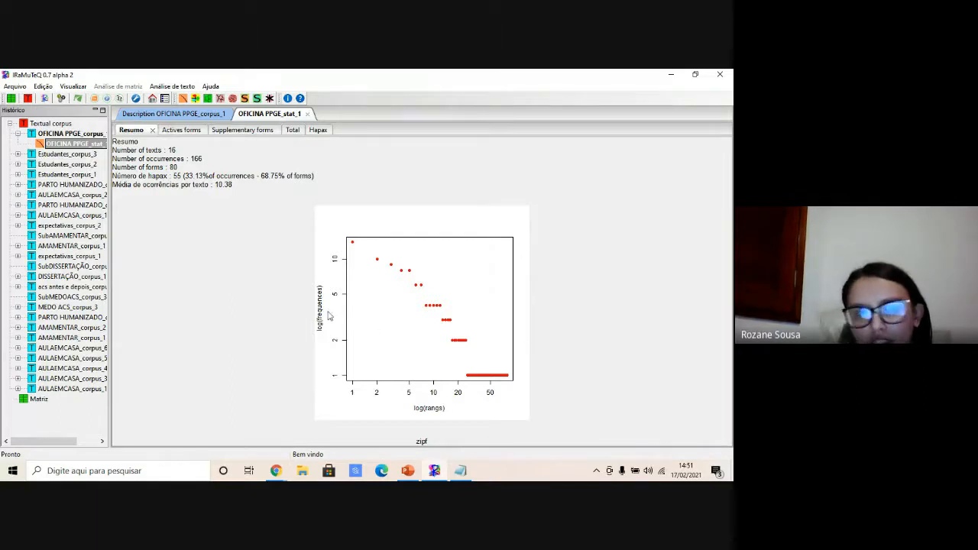
{"action": "left_click", "coordinate": [174, 130]}
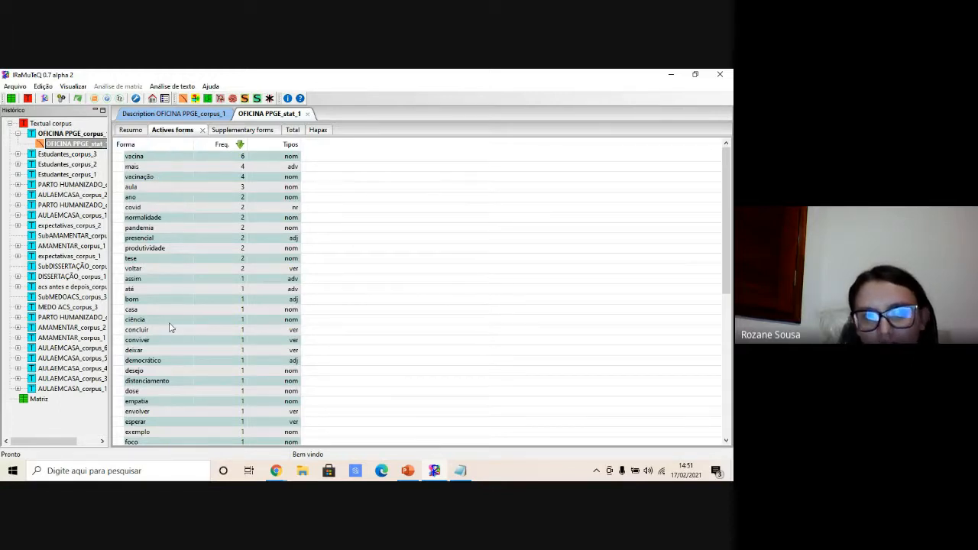
{"action": "left_click", "coordinate": [265, 131]}
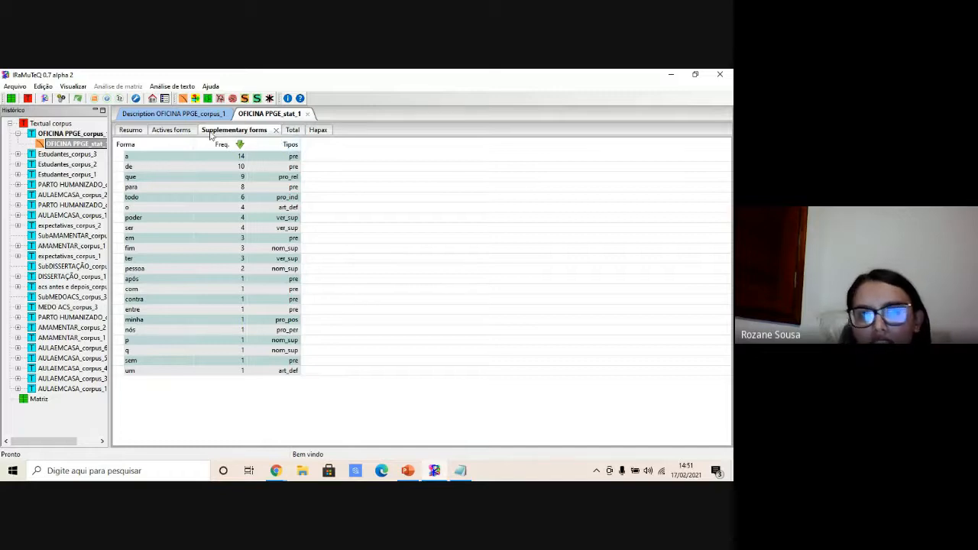
{"action": "left_click", "coordinate": [132, 130]}
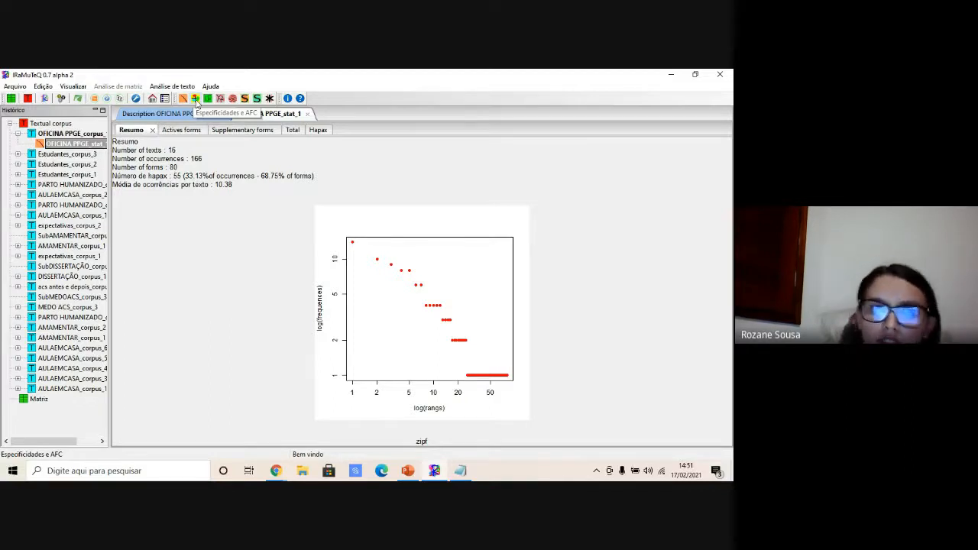
- Run Specificities and AFC with default settings, choosing the *n variable, and dismiss the resulting information dialog
{"action": "left_click", "coordinate": [196, 100]}
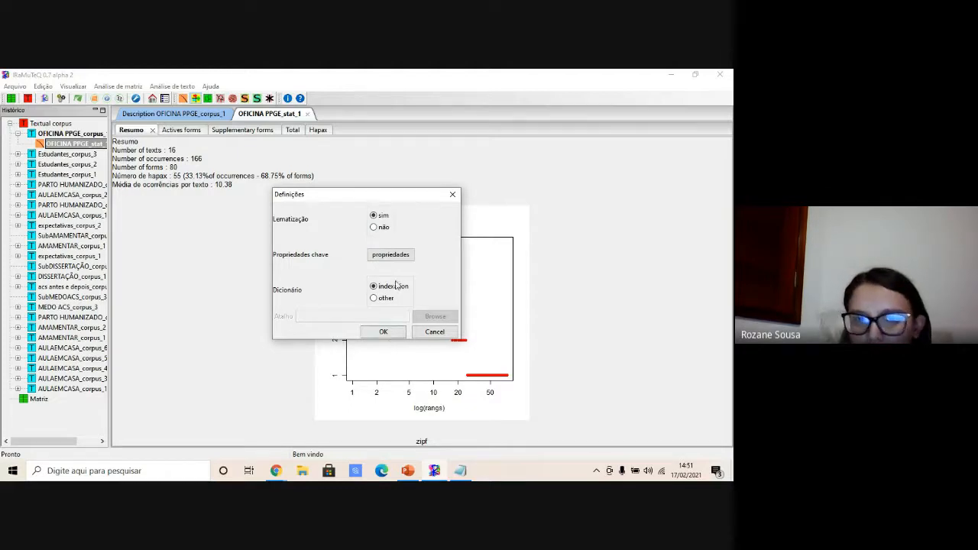
{"action": "left_click", "coordinate": [385, 332]}
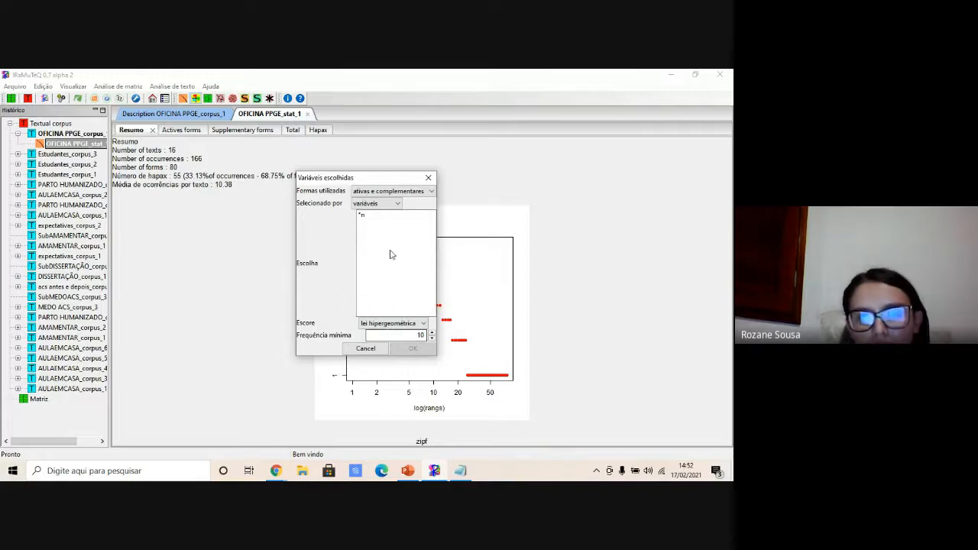
{"action": "left_click", "coordinate": [361, 215]}
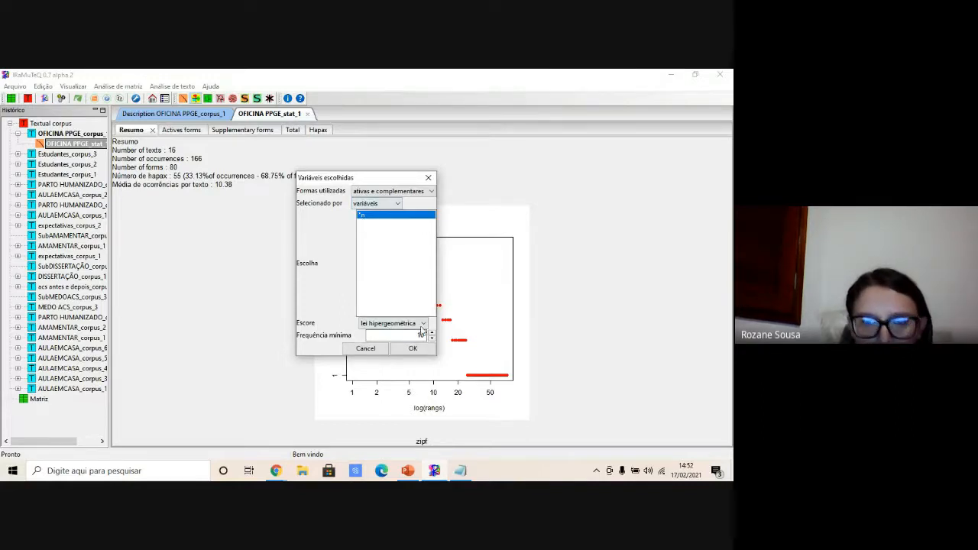
{"action": "left_click", "coordinate": [407, 349]}
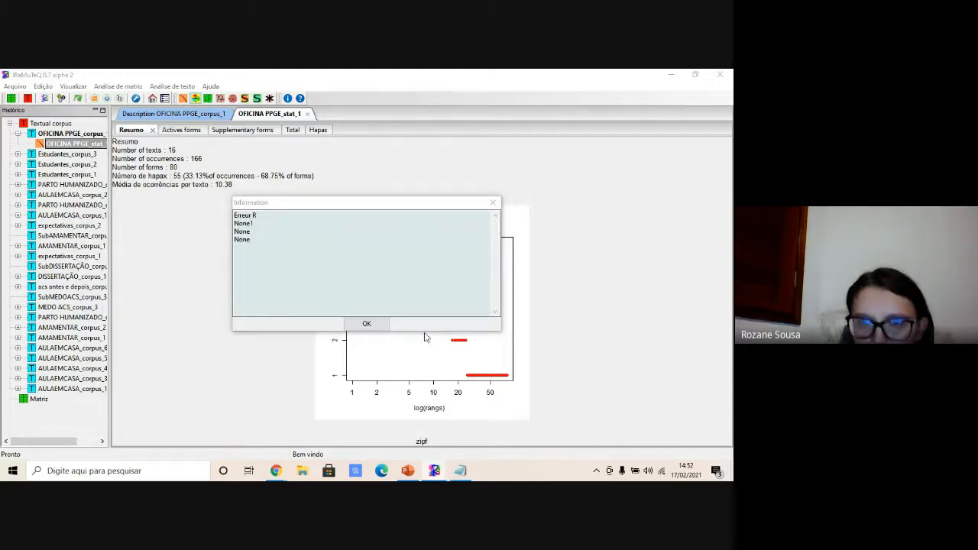
{"action": "left_click", "coordinate": [492, 205]}
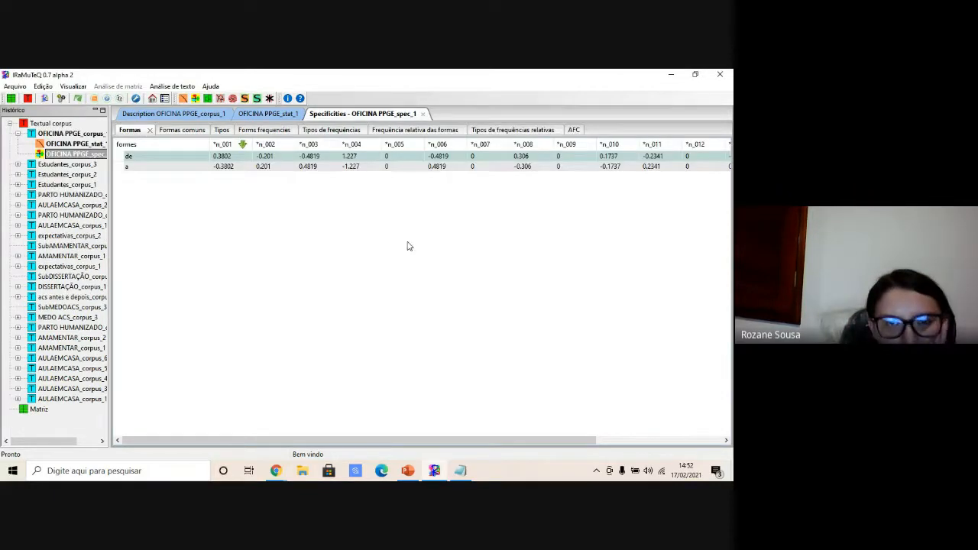
- Browse the specificities result tabs, from forms and types through relative frequencies to the AFC views
{"action": "left_click", "coordinate": [174, 136]}
{"action": "left_click", "coordinate": [222, 134]}
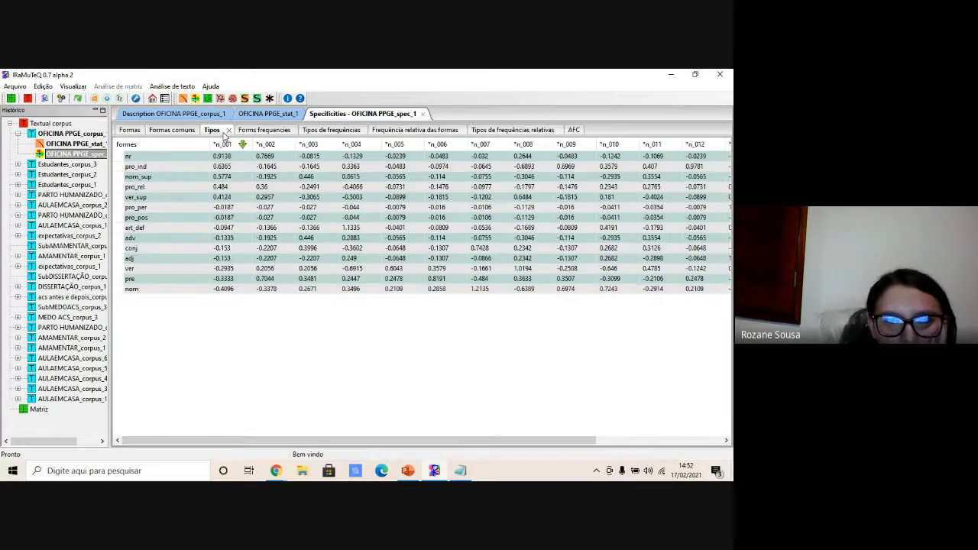
{"action": "left_click", "coordinate": [268, 130]}
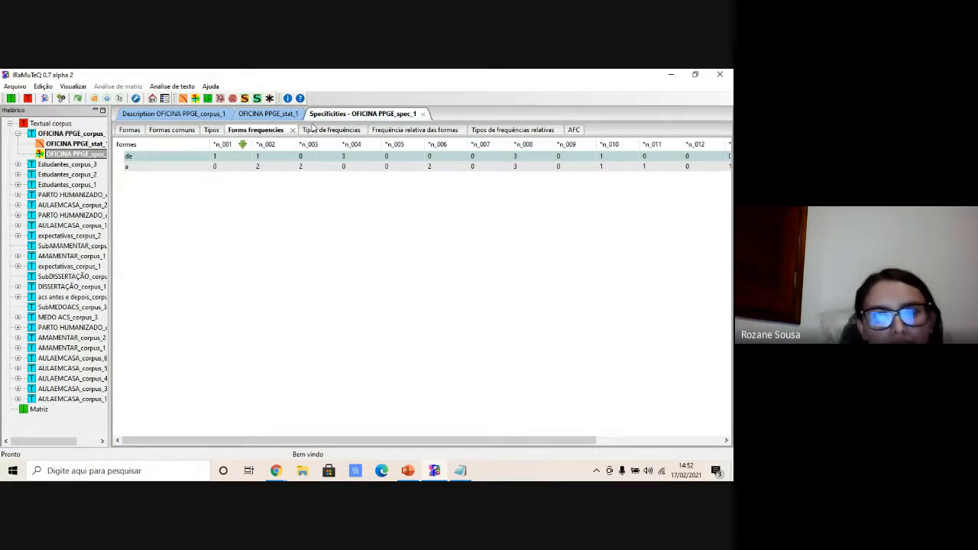
{"action": "left_click", "coordinate": [314, 129]}
{"action": "left_click", "coordinate": [402, 133]}
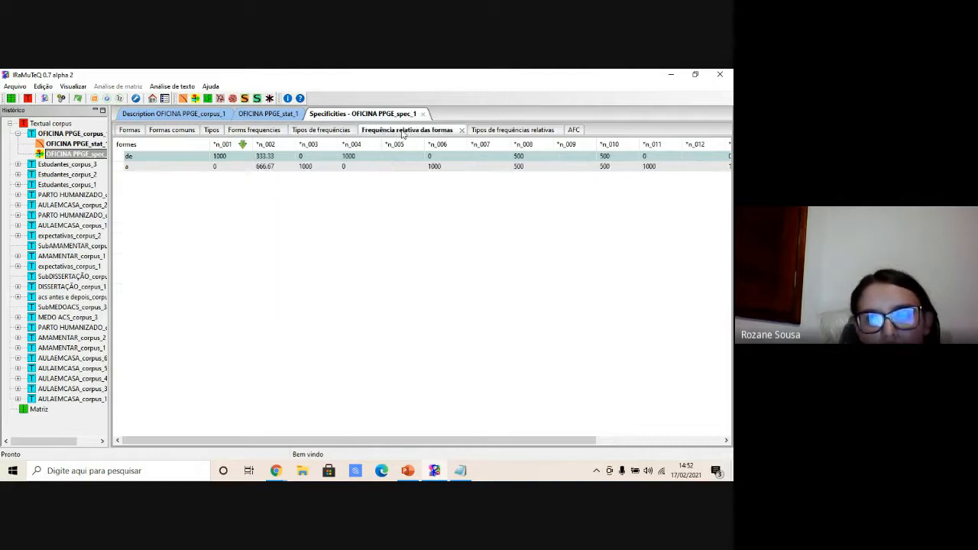
{"action": "left_click", "coordinate": [504, 131]}
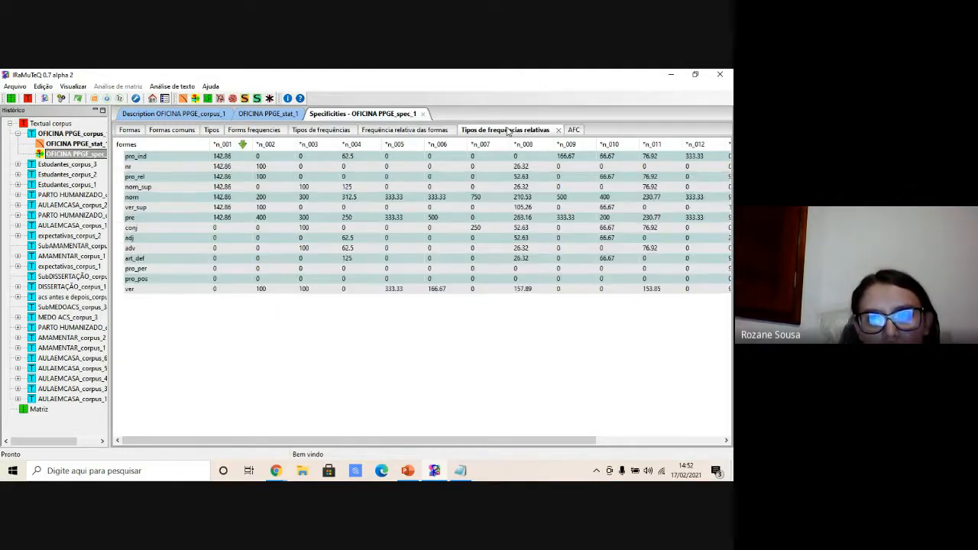
{"action": "left_click", "coordinate": [574, 131]}
{"action": "left_click", "coordinate": [187, 146]}
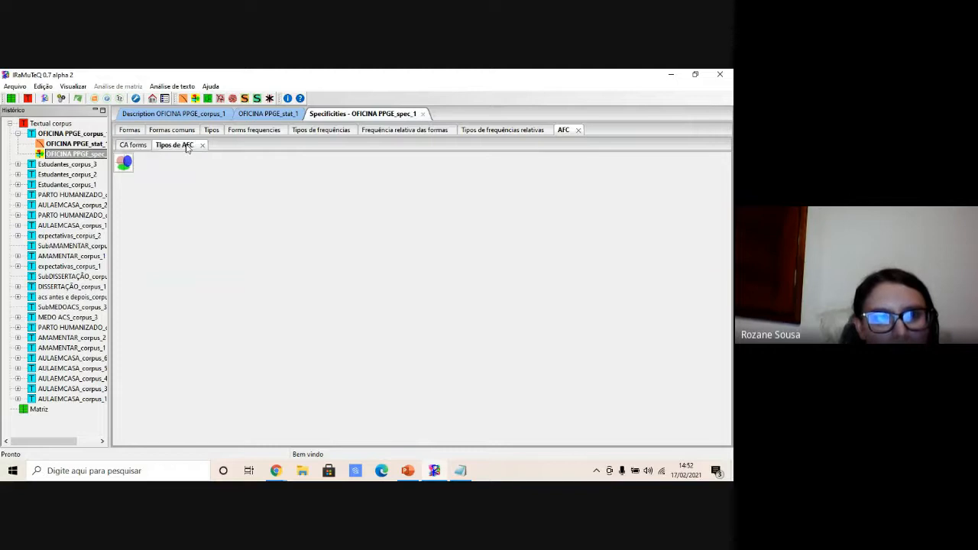
{"action": "left_click", "coordinate": [133, 145]}
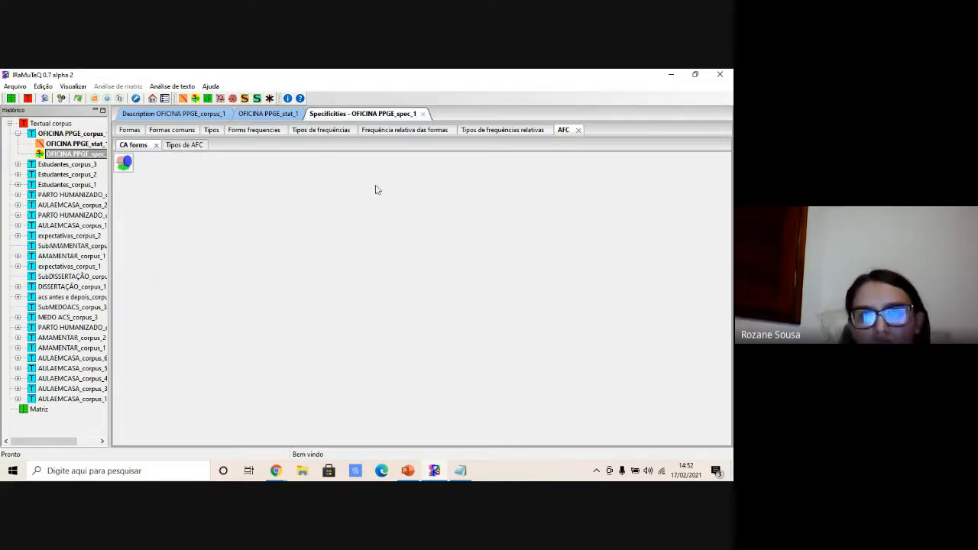
{"action": "left_click", "coordinate": [181, 147]}
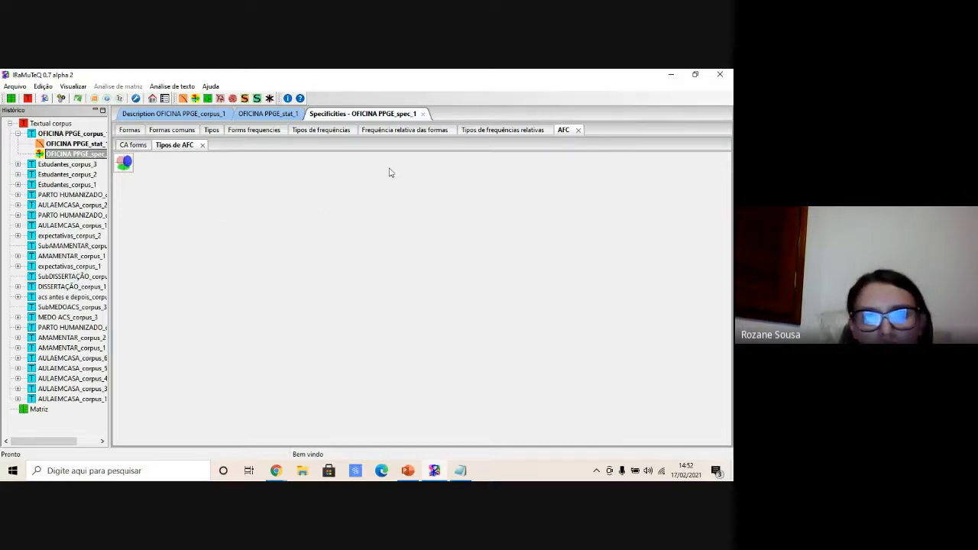
- Run the Reinert method classification with default settings and dismiss the resulting information dialog
{"action": "left_click", "coordinate": [209, 99]}
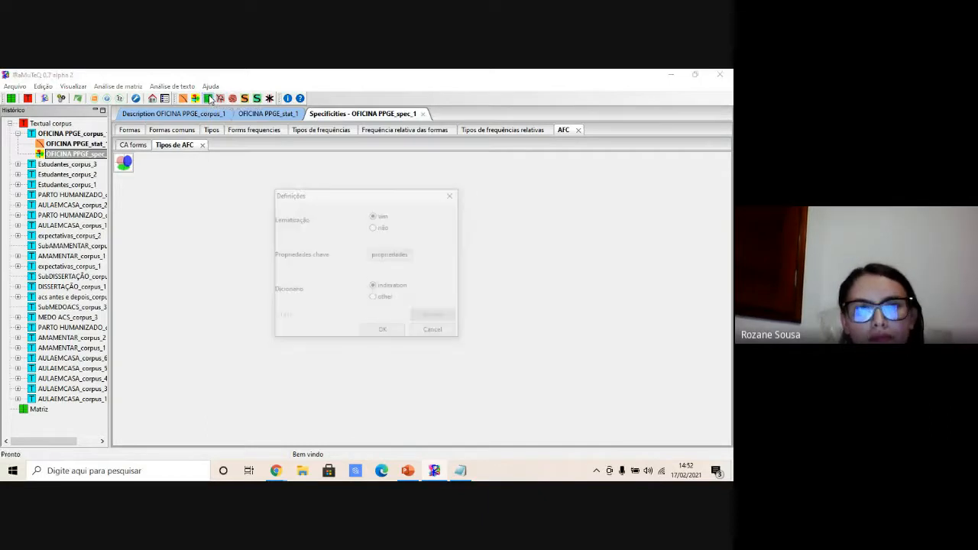
{"action": "left_click", "coordinate": [383, 331]}
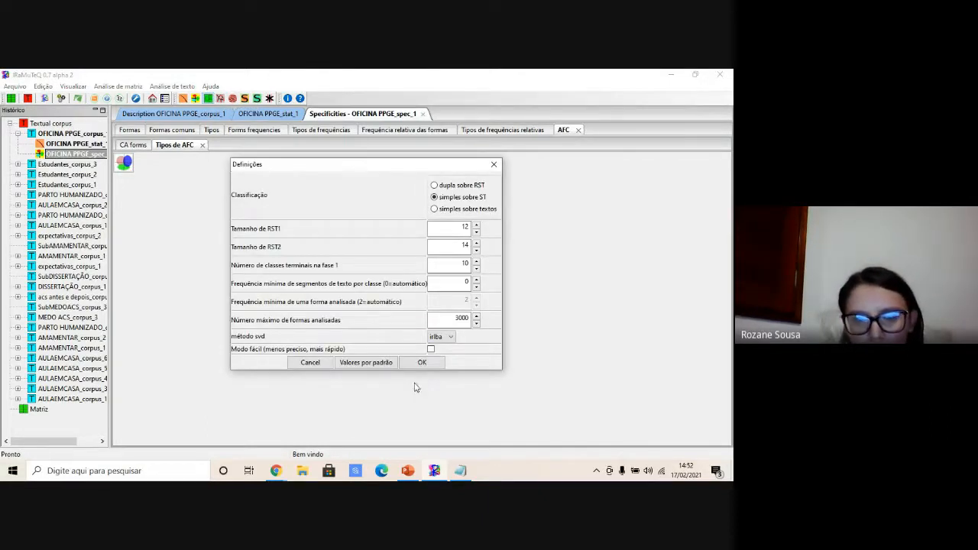
{"action": "left_click", "coordinate": [420, 362]}
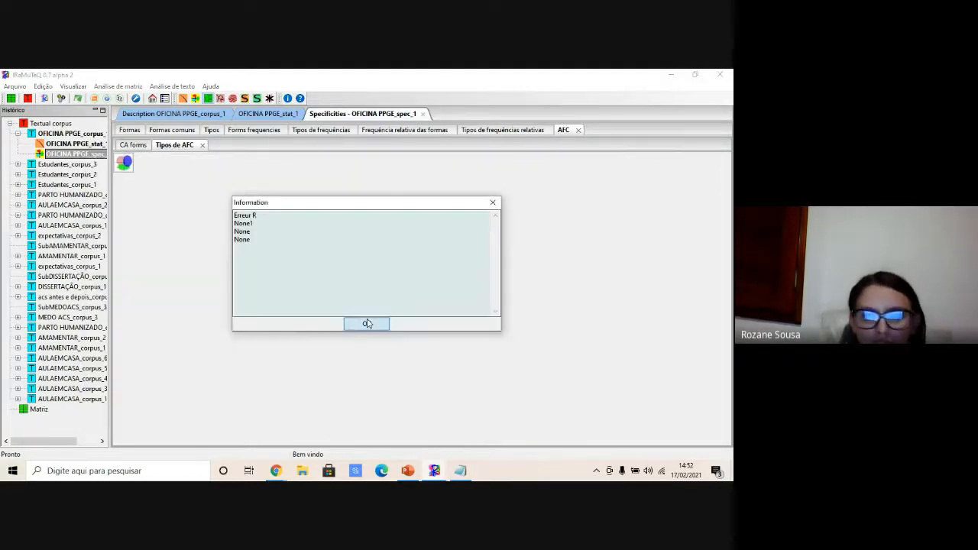
{"action": "left_click", "coordinate": [366, 324]}
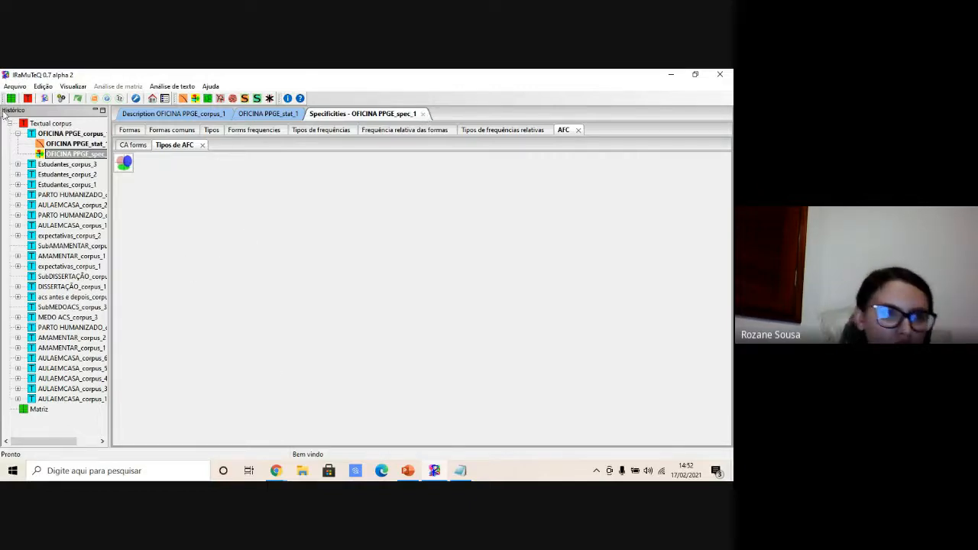
{"action": "left_click", "coordinate": [13, 87]}
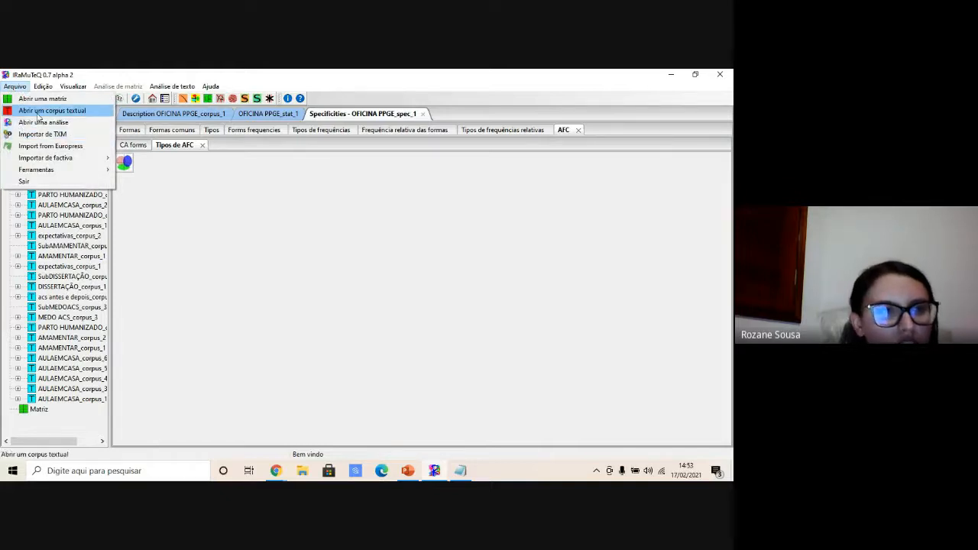
{"action": "left_click", "coordinate": [38, 113]}
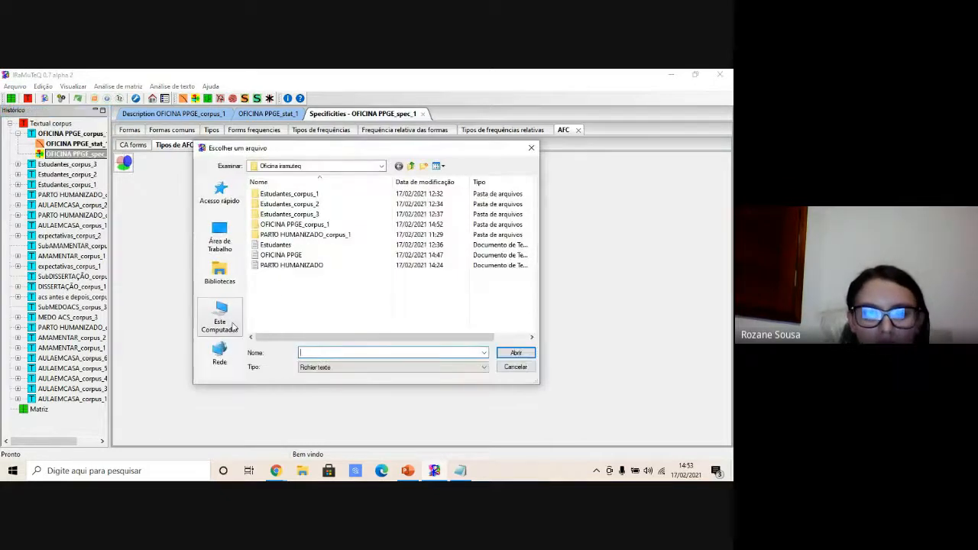
{"action": "left_click", "coordinate": [306, 265]}
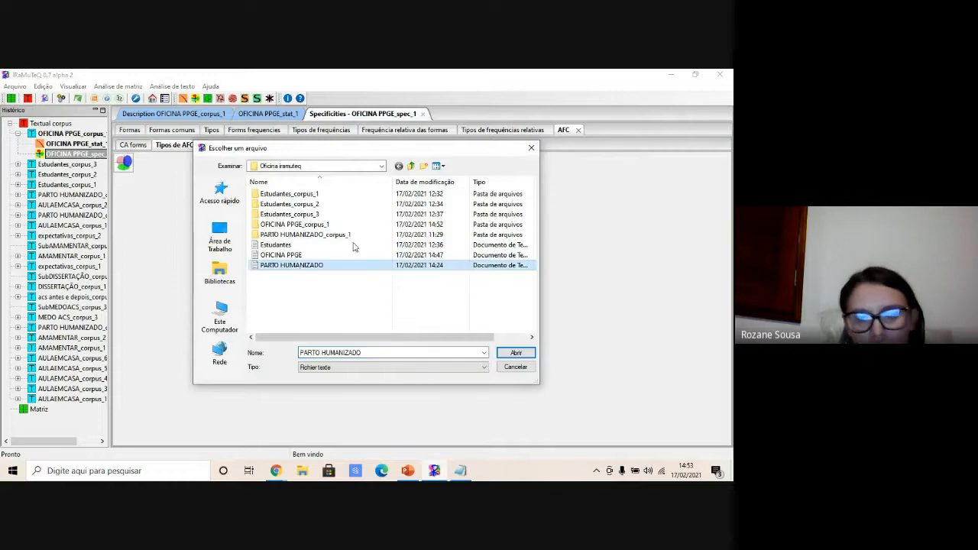
{"action": "left_click", "coordinate": [515, 367]}
- Close the Specificities, Statistics and Description result tabs of the OFICINA PPGE corpus
{"action": "left_click", "coordinate": [422, 114]}
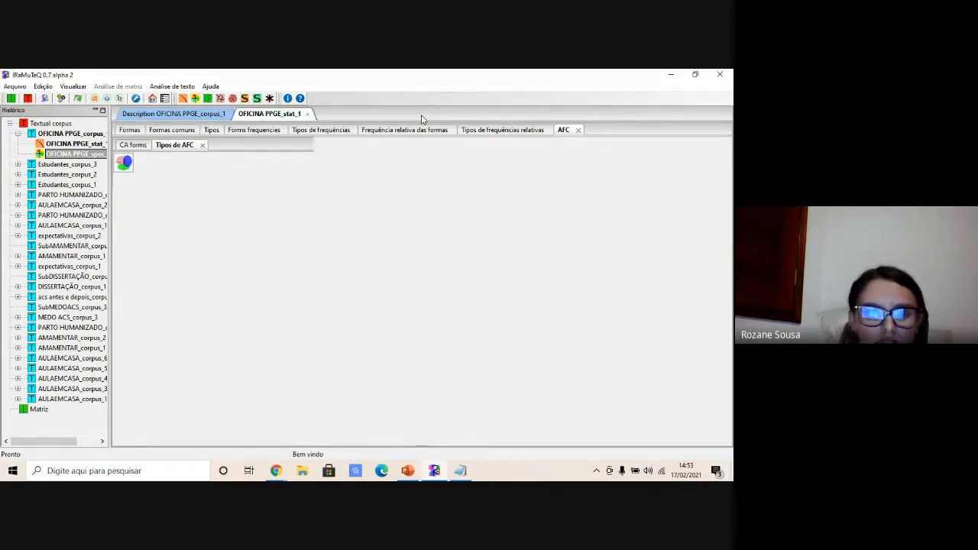
{"action": "left_click", "coordinate": [307, 114]}
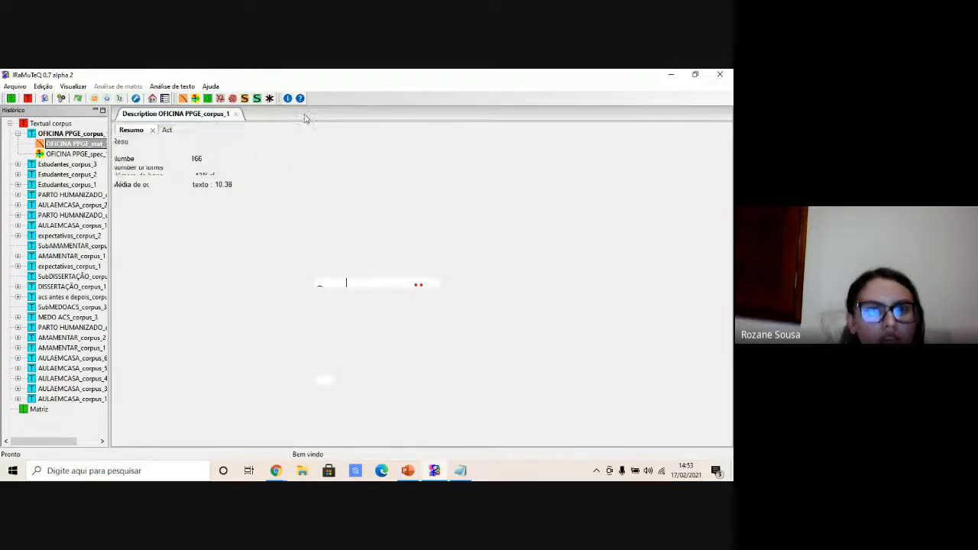
{"action": "left_click", "coordinate": [237, 115]}
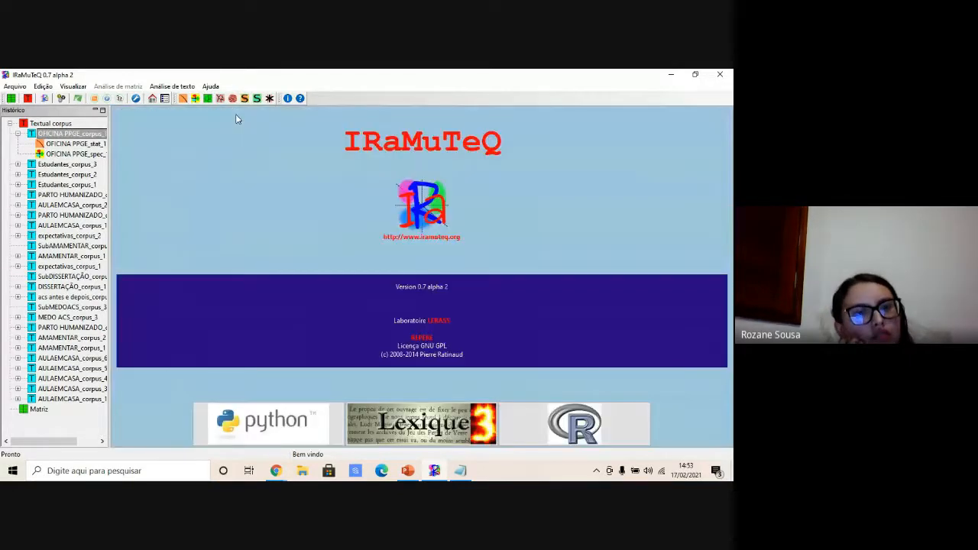
- Open the PARTO HUMANIZADO text file from the Oficina iramuteq folder as a textual corpus
{"action": "left_click", "coordinate": [19, 88]}
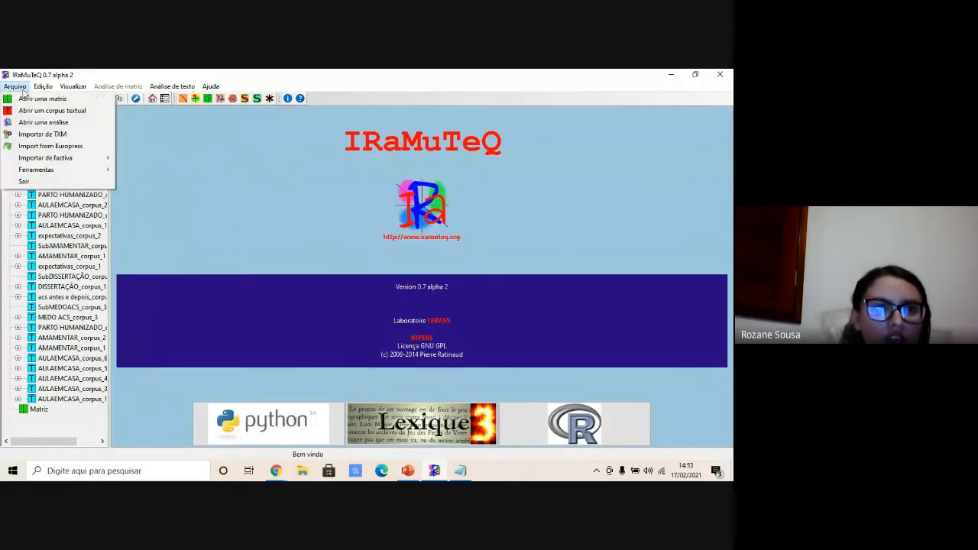
{"action": "left_click", "coordinate": [184, 143]}
{"action": "left_click", "coordinate": [43, 87]}
{"action": "left_click", "coordinate": [28, 101]}
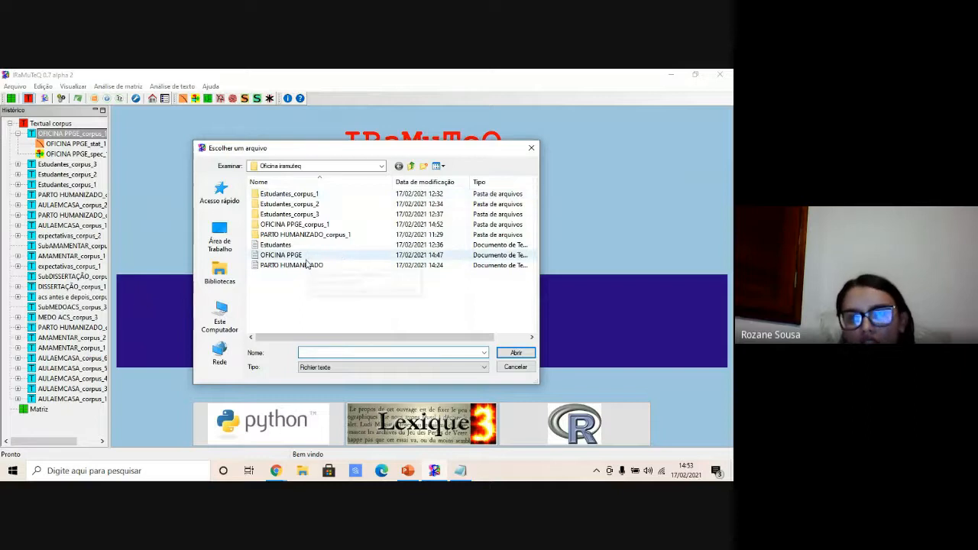
{"action": "left_click", "coordinate": [313, 265]}
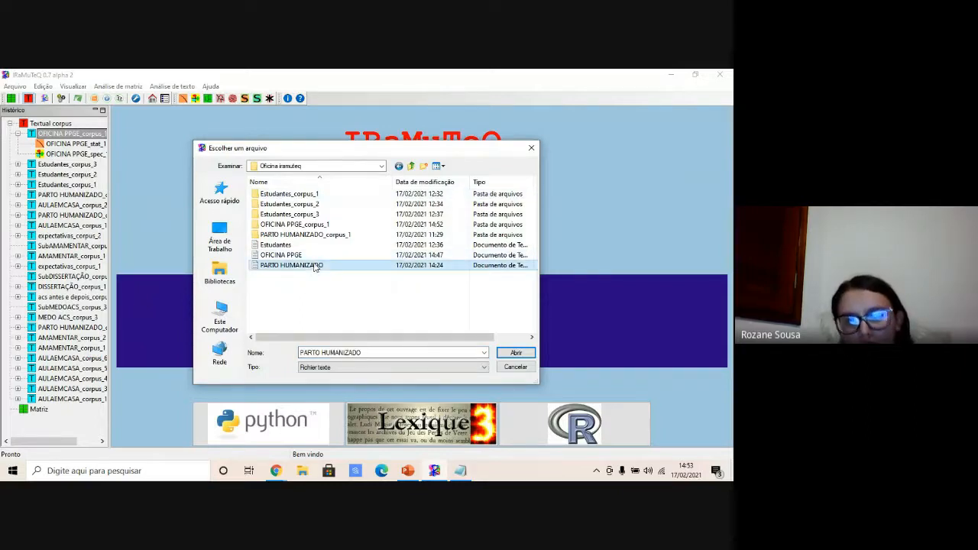
{"action": "left_click", "coordinate": [517, 353]}
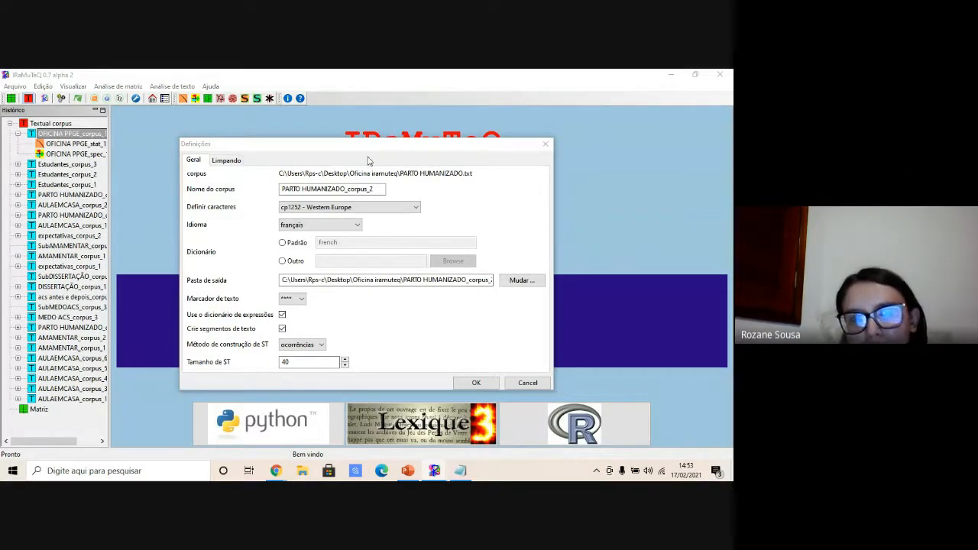
- Set the encoding to utf_8_sig - all languages, language to portuguese, default dictionary, and import the corpus
{"action": "left_click", "coordinate": [344, 210]}
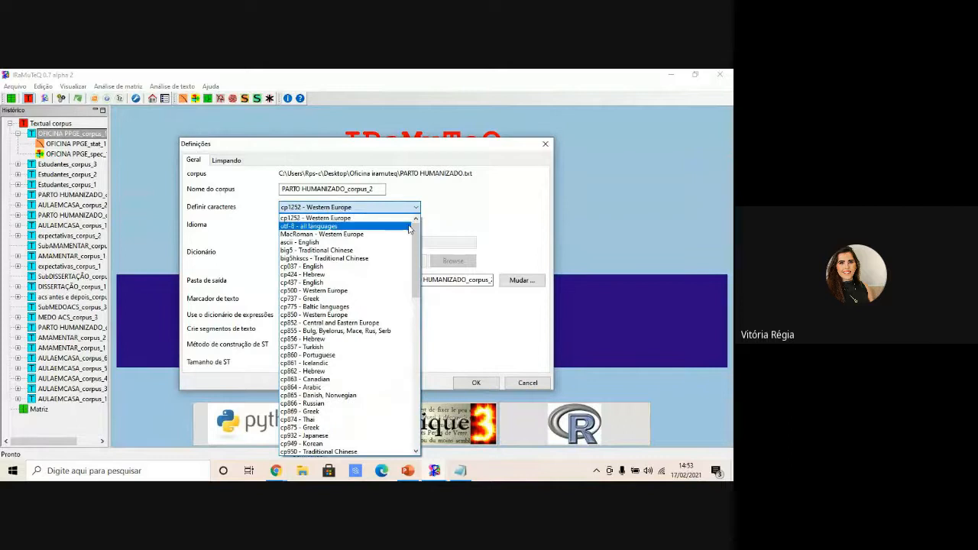
{"action": "left_click_drag", "start_coordinate": [417, 236], "coordinate": [406, 448]}
{"action": "left_click", "coordinate": [372, 452]}
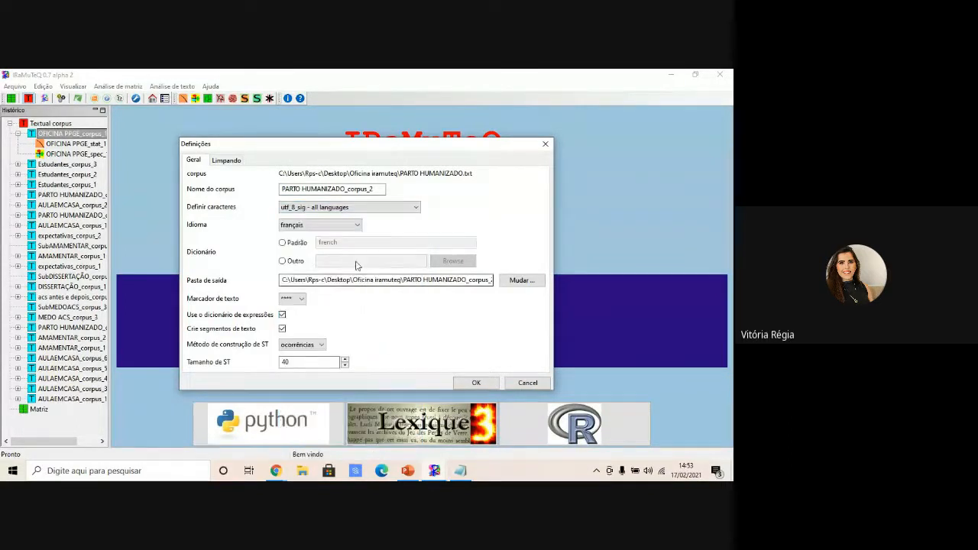
{"action": "left_click", "coordinate": [354, 225]}
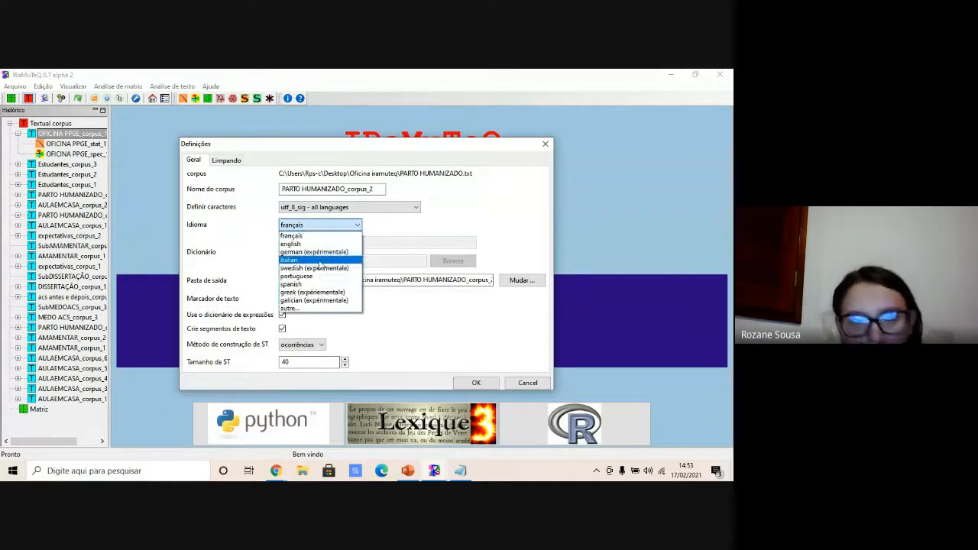
{"action": "left_click", "coordinate": [301, 280]}
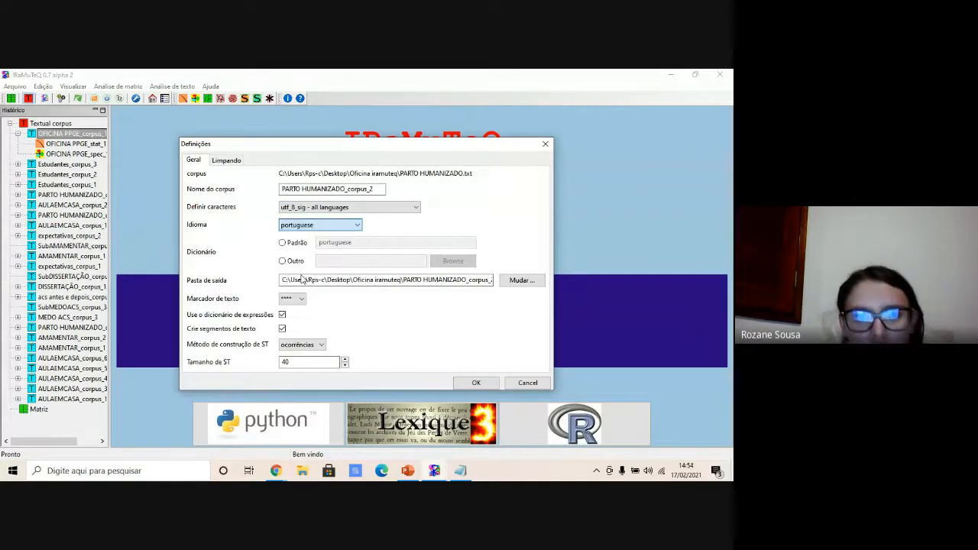
{"action": "left_click", "coordinate": [282, 242]}
{"action": "left_click", "coordinate": [466, 386]}
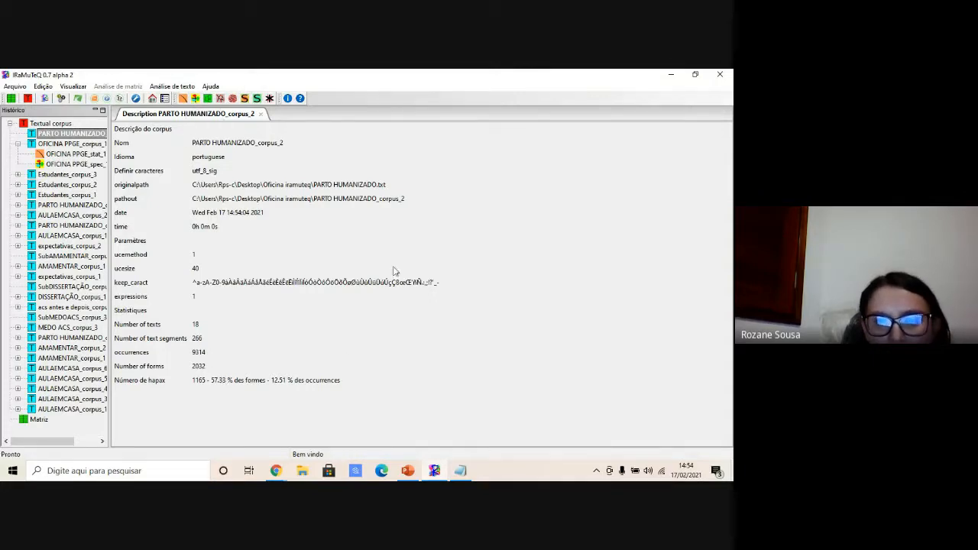
- Run Specificities and AFC on the PARTO HUMANIZADO corpus with default settings, choosing the *relato variable
{"action": "left_click", "coordinate": [196, 99]}
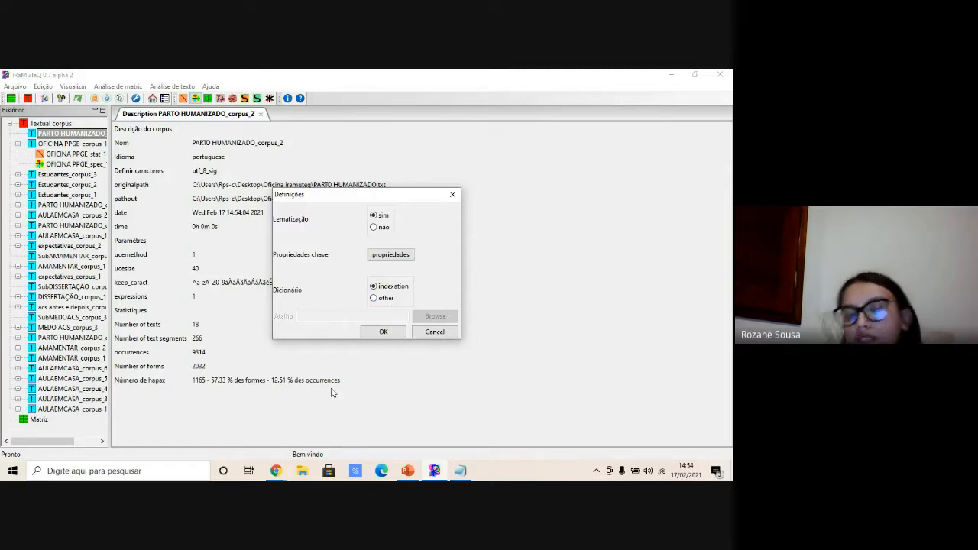
{"action": "left_click", "coordinate": [383, 334]}
{"action": "left_click", "coordinate": [376, 216]}
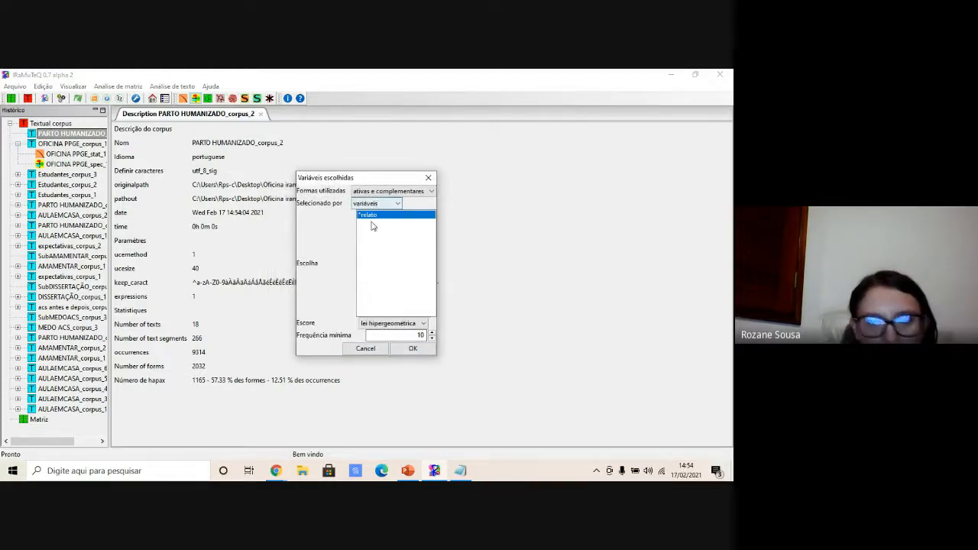
{"action": "left_click", "coordinate": [412, 348]}
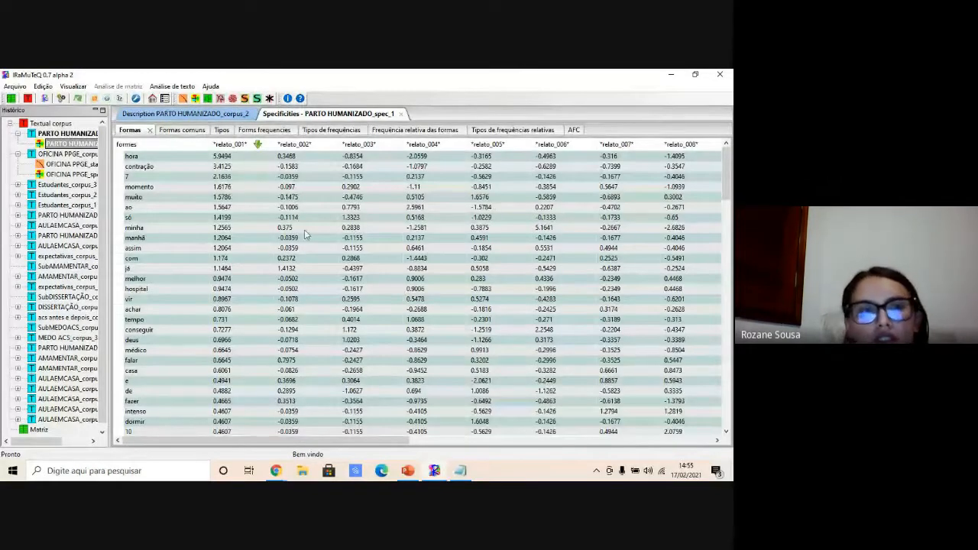
- Browse the specificities result tabs for common forms, types, forms and the AFC forms plot
{"action": "left_click", "coordinate": [182, 131]}
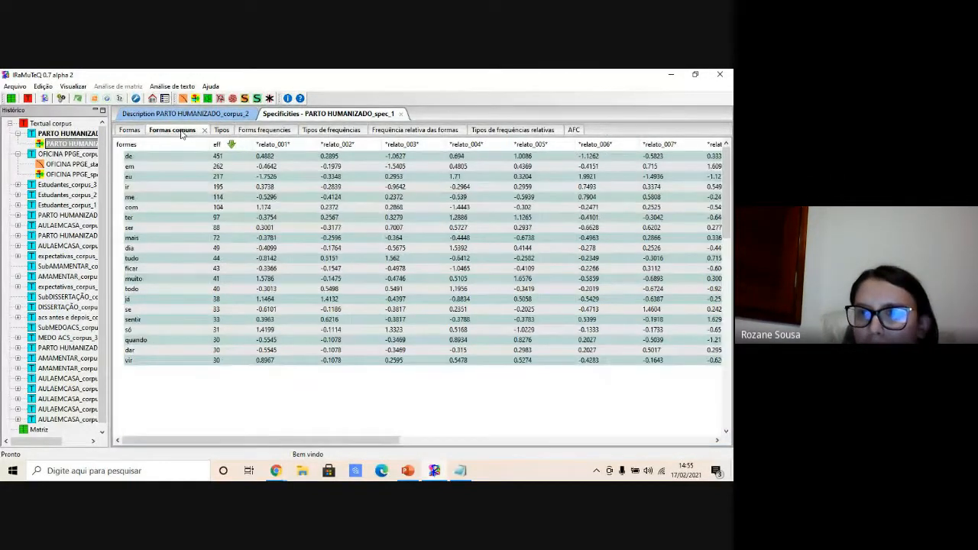
{"action": "left_click", "coordinate": [230, 132]}
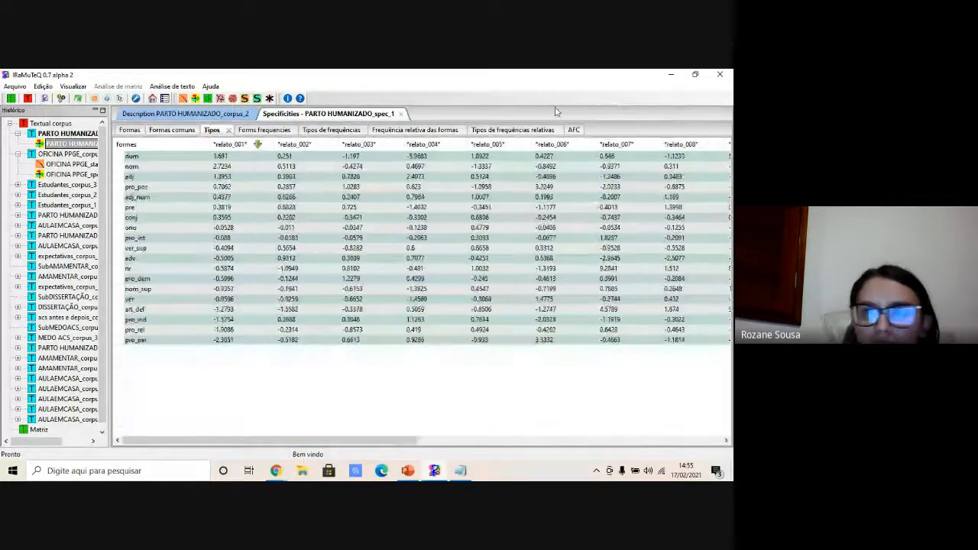
{"action": "left_click", "coordinate": [573, 130]}
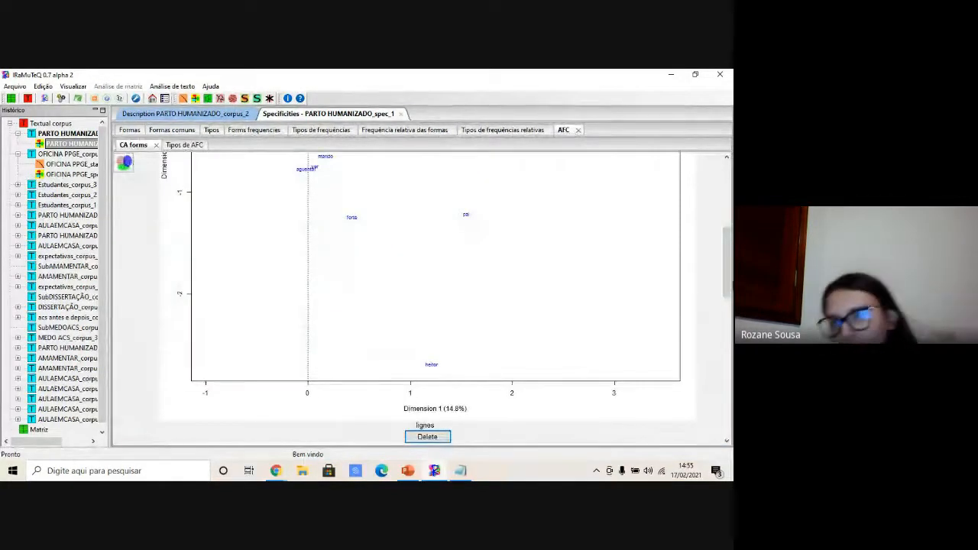
{"action": "left_click", "coordinate": [128, 131]}
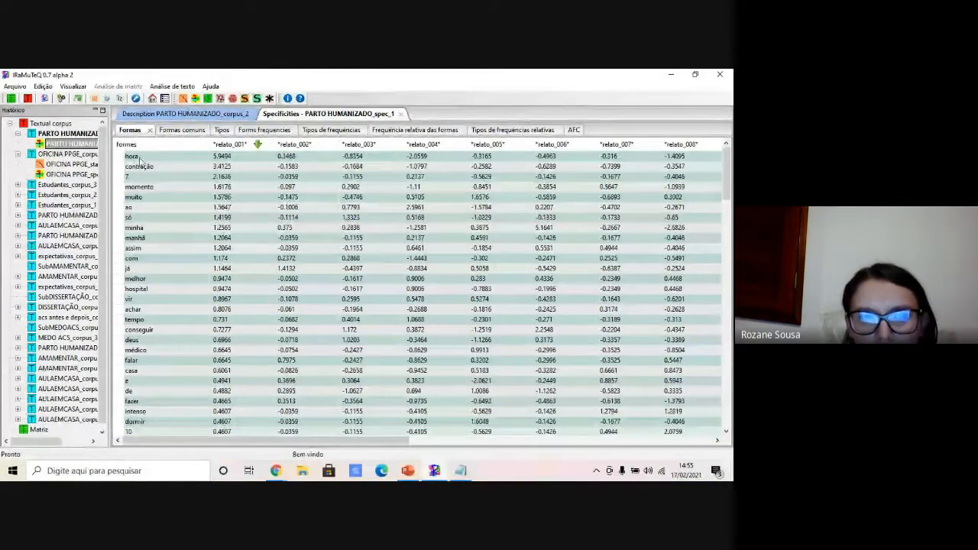
{"action": "left_click_drag", "start_coordinate": [321, 442], "coordinate": [646, 445]}
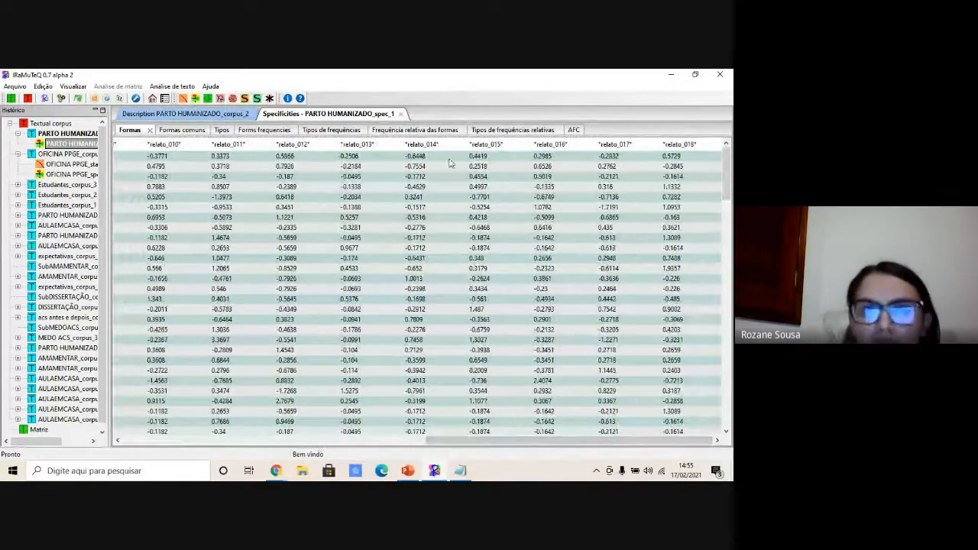
{"action": "left_click", "coordinate": [574, 131]}
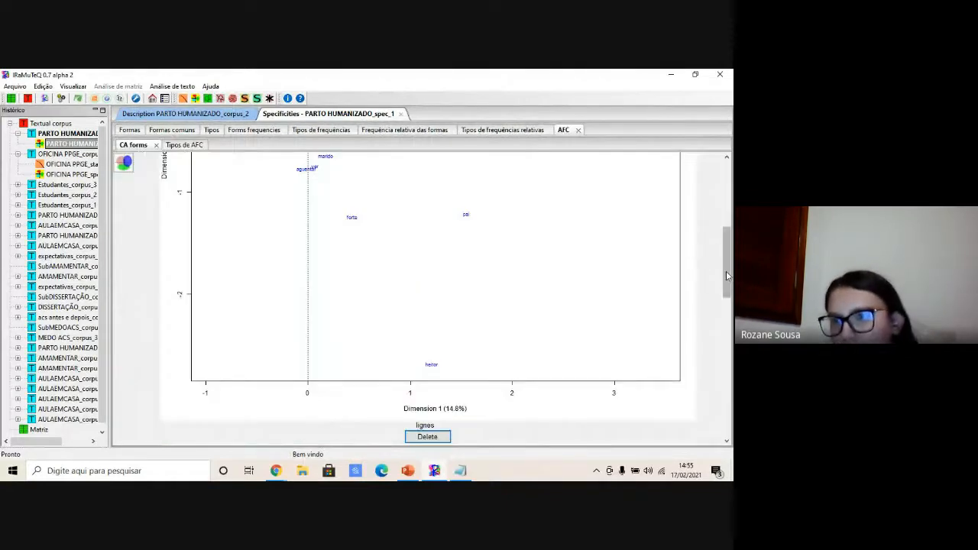
{"action": "left_click_drag", "start_coordinate": [728, 275], "coordinate": [730, 174]}
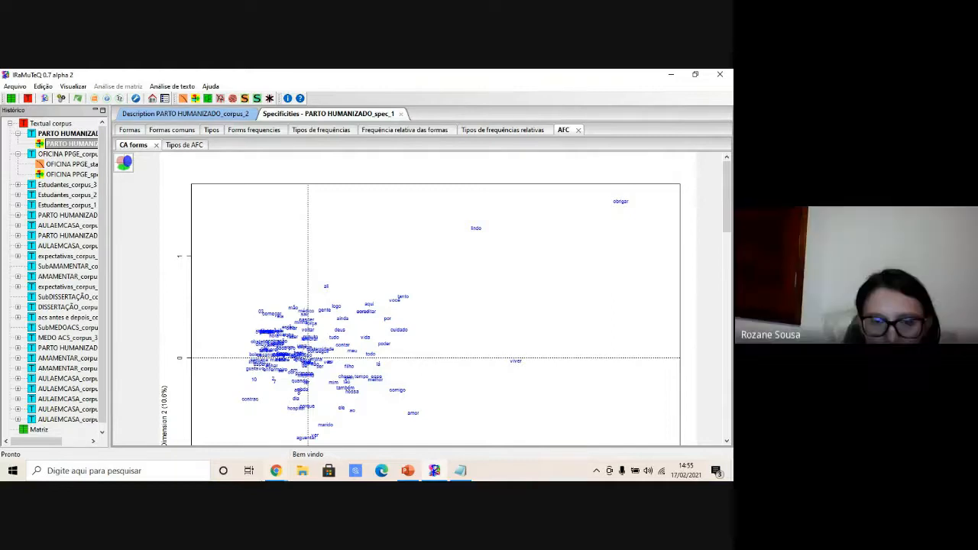
- Check the meeting chat in Google Meet and return to the analysis window
{"action": "left_click", "coordinate": [276, 471]}
{"action": "left_click", "coordinate": [241, 443]}
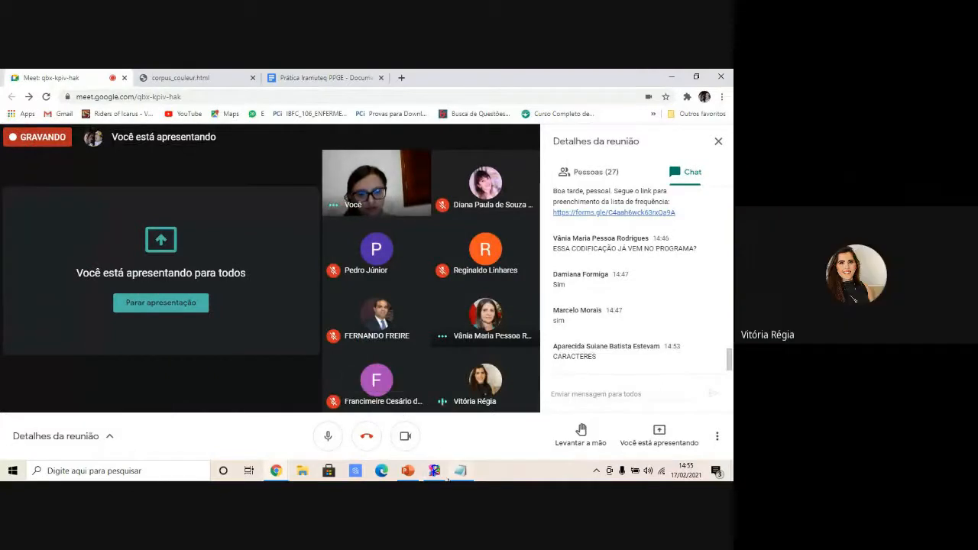
{"action": "left_click", "coordinate": [435, 471]}
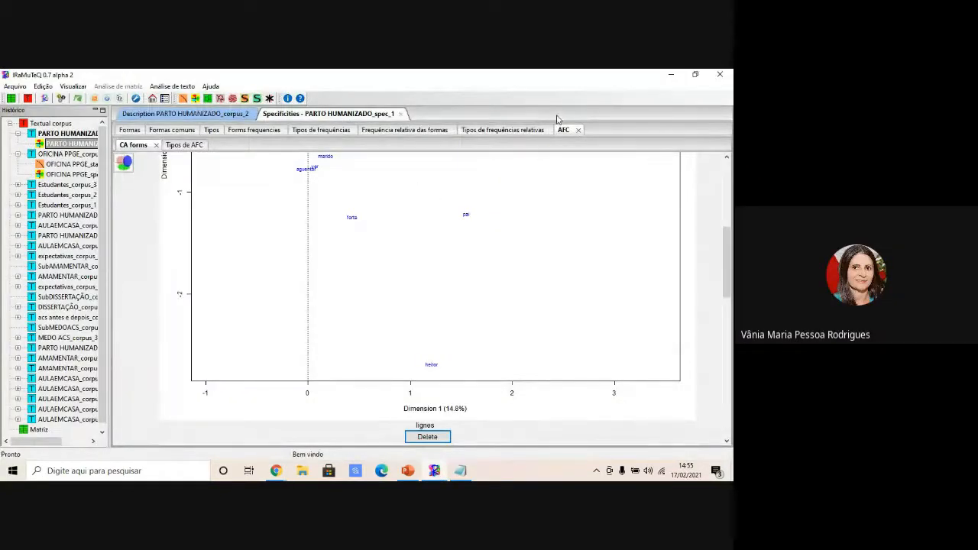
- Browse the relative frequency tabs and scroll through the AFC forms plot
{"action": "left_click", "coordinate": [495, 131]}
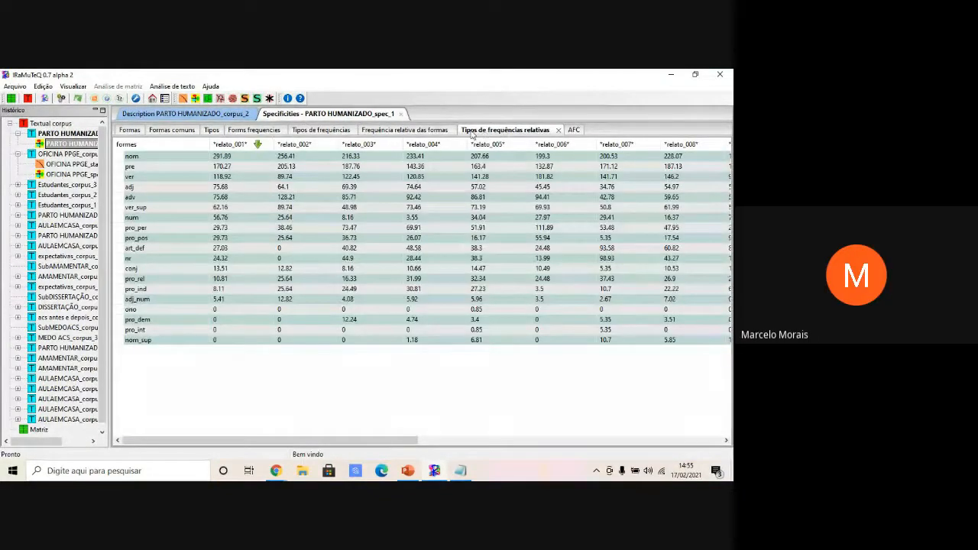
{"action": "left_click", "coordinate": [420, 131]}
{"action": "left_click", "coordinate": [533, 132]}
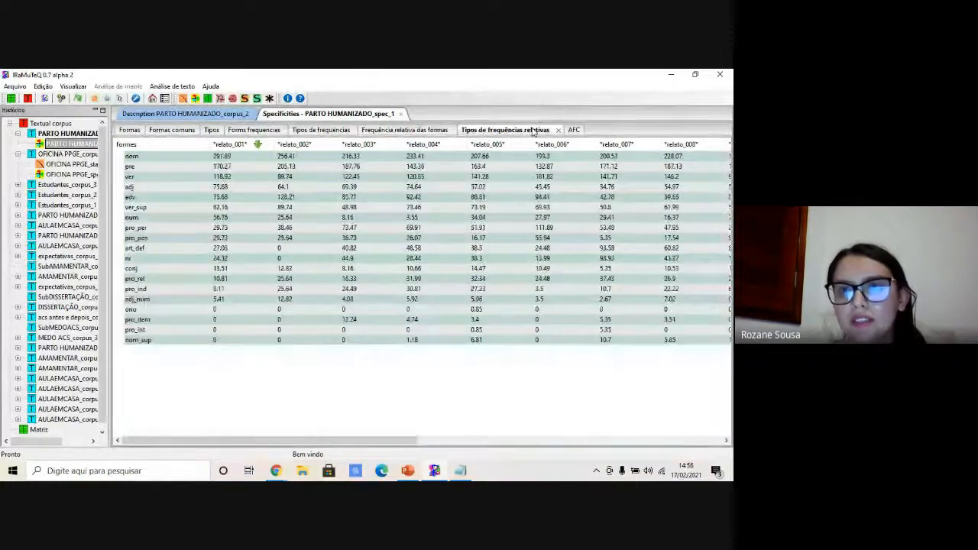
{"action": "left_click_drag", "start_coordinate": [533, 131], "coordinate": [584, 131]}
{"action": "left_click", "coordinate": [468, 131]}
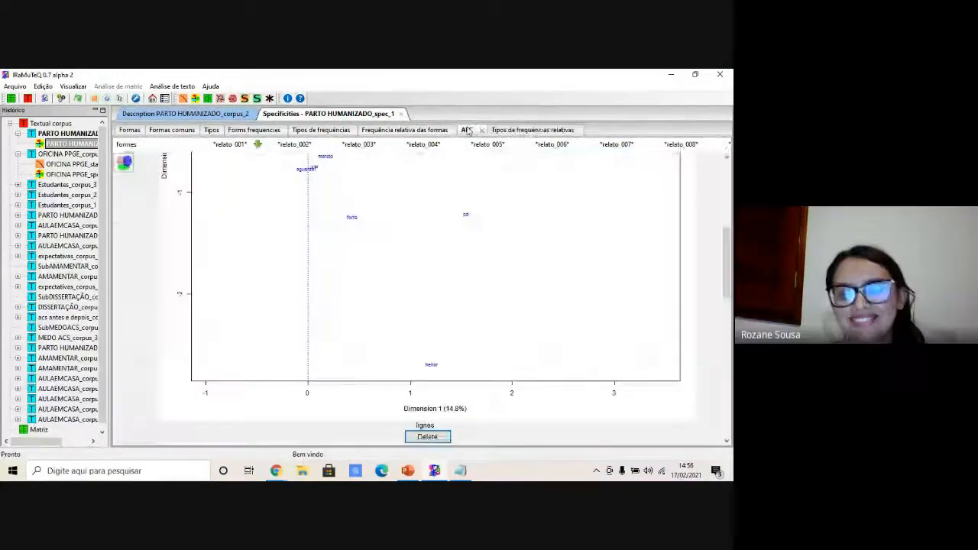
{"action": "left_click_drag", "start_coordinate": [727, 249], "coordinate": [728, 206]}
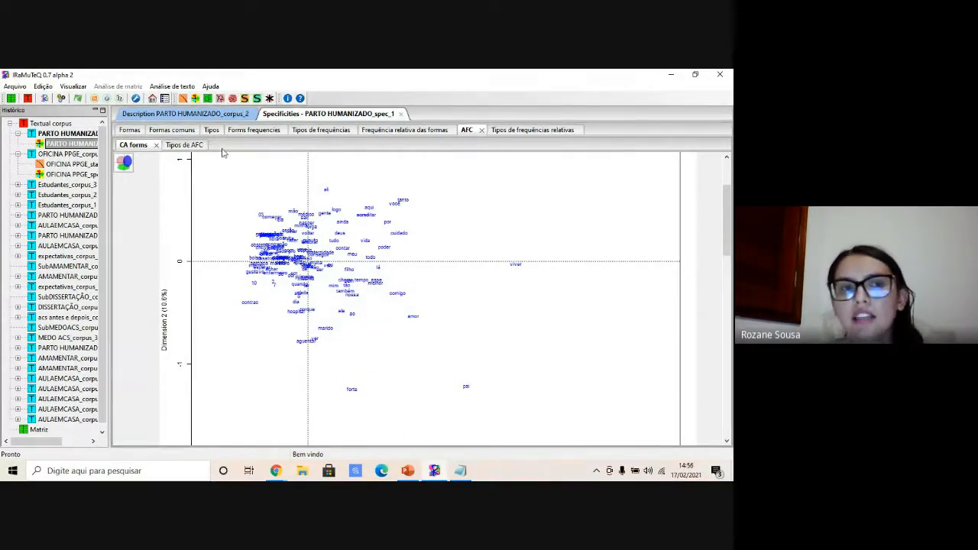
- Run the Reinert method classification on the PARTO HUMANIZADO corpus with default settings and scroll to the dendrogram
{"action": "left_click", "coordinate": [208, 100]}
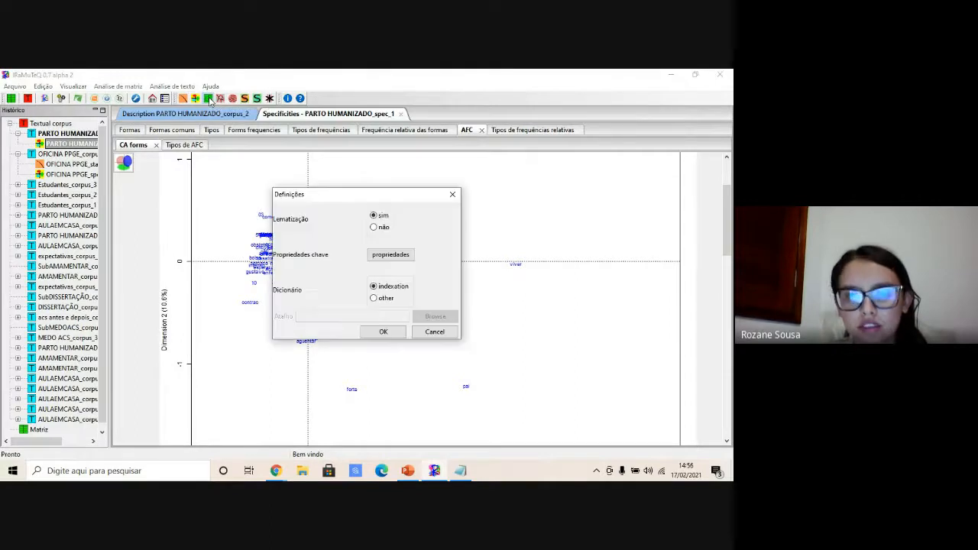
{"action": "left_click", "coordinate": [383, 331]}
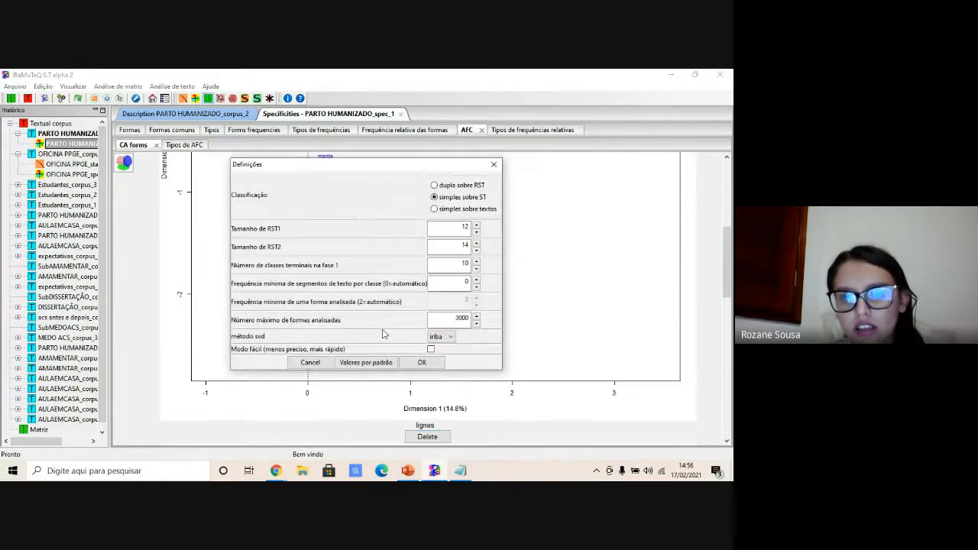
{"action": "left_click", "coordinate": [421, 363]}
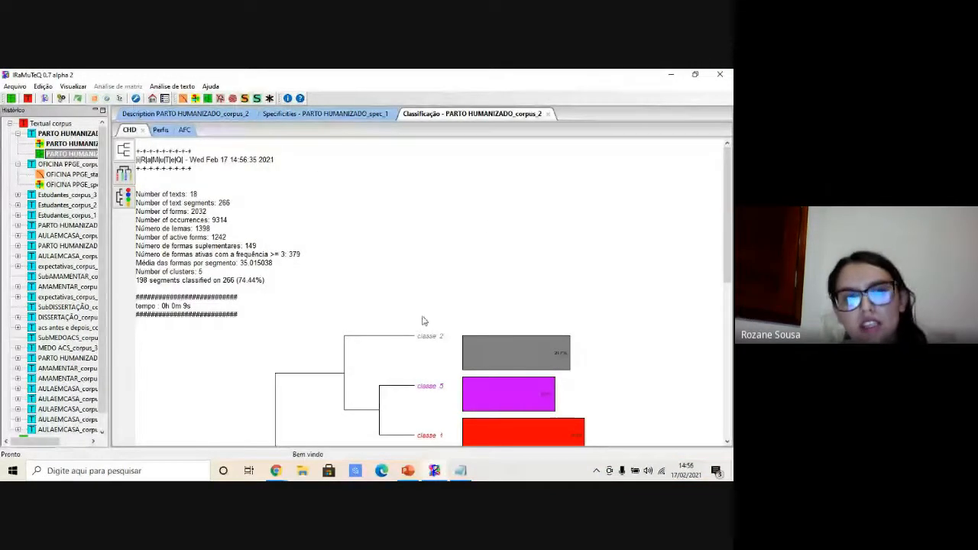
{"action": "left_click_drag", "start_coordinate": [730, 170], "coordinate": [725, 216]}
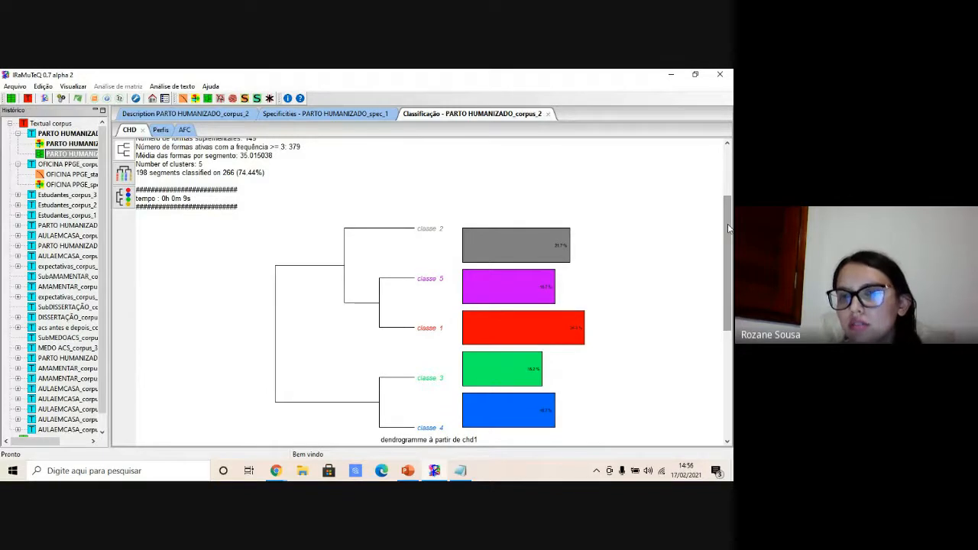
- Generate the class dendrogram with word lists as a 500 by 700 png phylogram
{"action": "left_click_drag", "start_coordinate": [726, 223], "coordinate": [694, 142]}
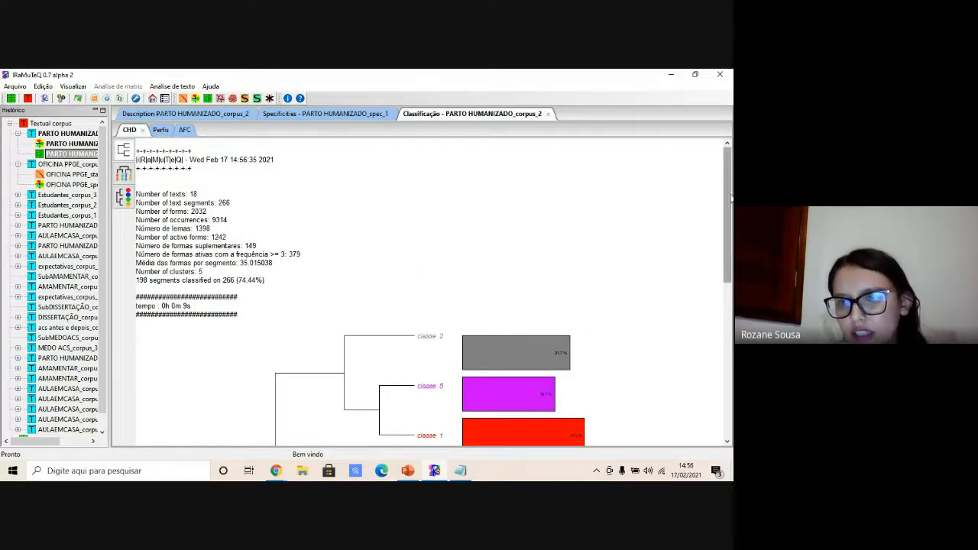
{"action": "left_click_drag", "start_coordinate": [724, 206], "coordinate": [717, 270]}
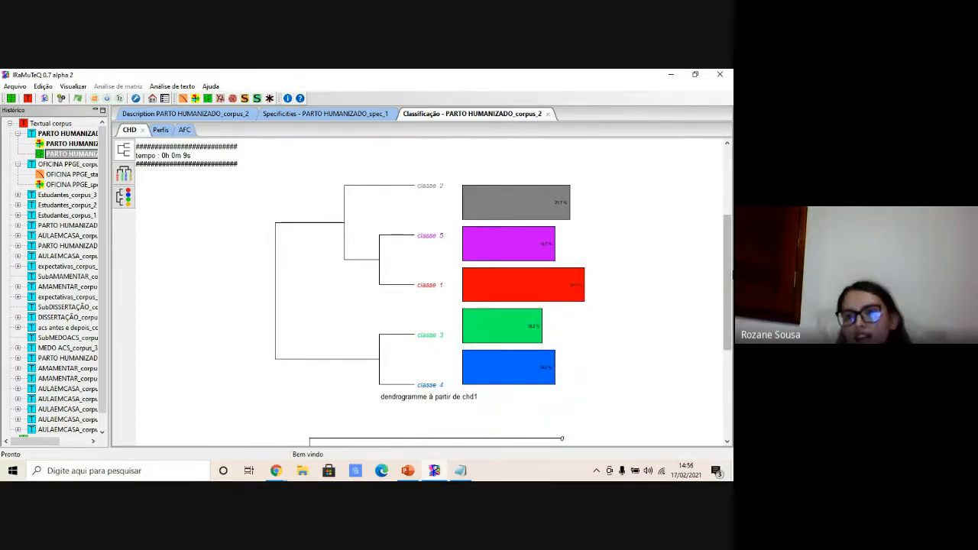
{"action": "left_click_drag", "start_coordinate": [730, 269], "coordinate": [731, 195]}
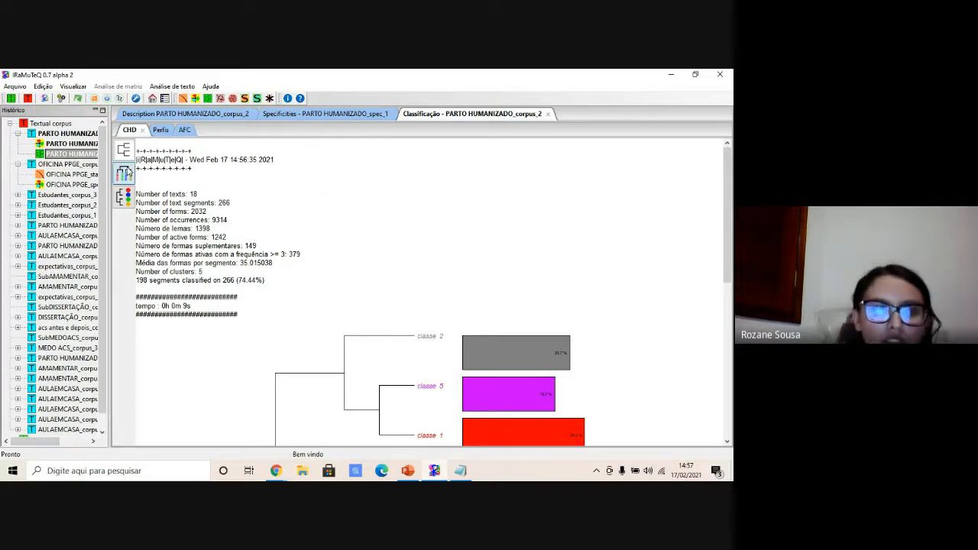
{"action": "left_click", "coordinate": [123, 175]}
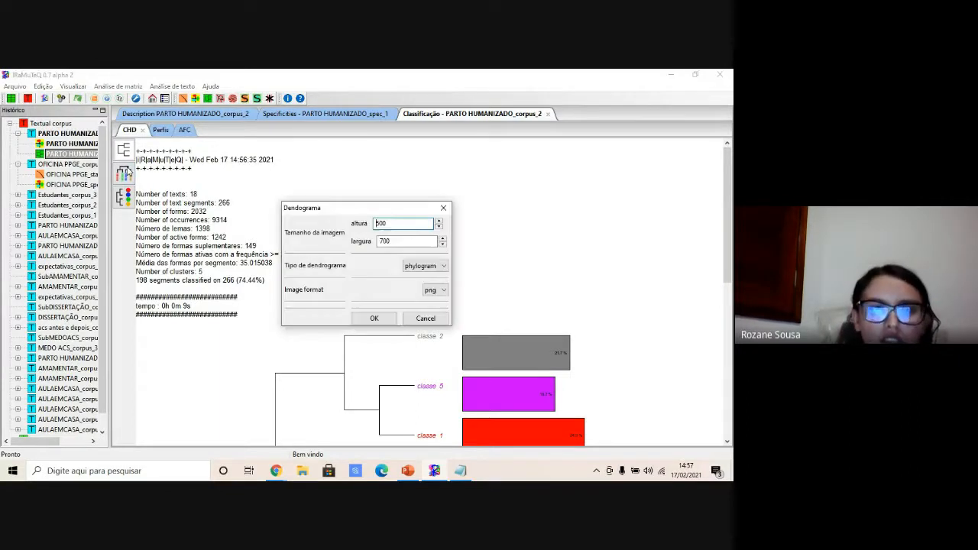
{"action": "left_click", "coordinate": [370, 316]}
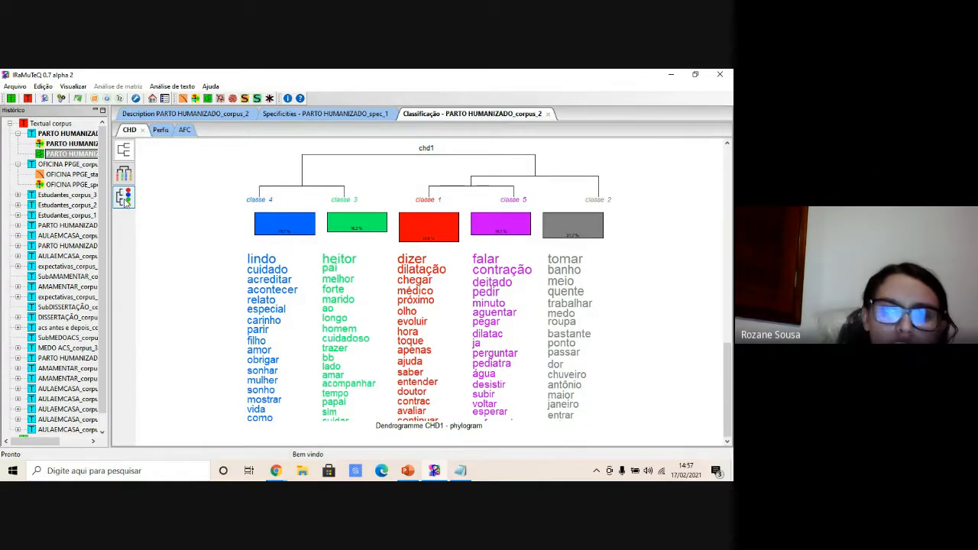
- Generate the word-cloud dendrogram and the dendrogram with class-size pie charts using default settings
{"action": "left_click", "coordinate": [125, 199]}
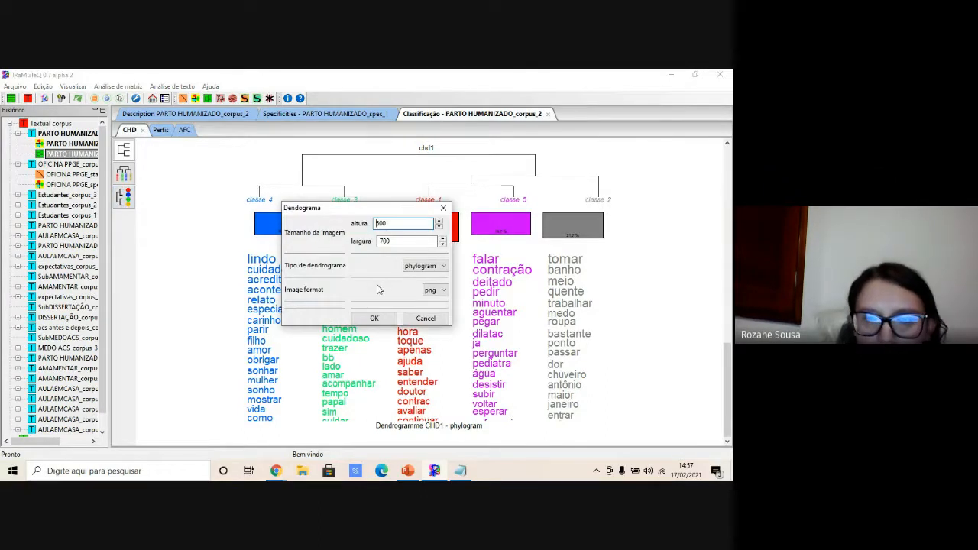
{"action": "left_click", "coordinate": [375, 321]}
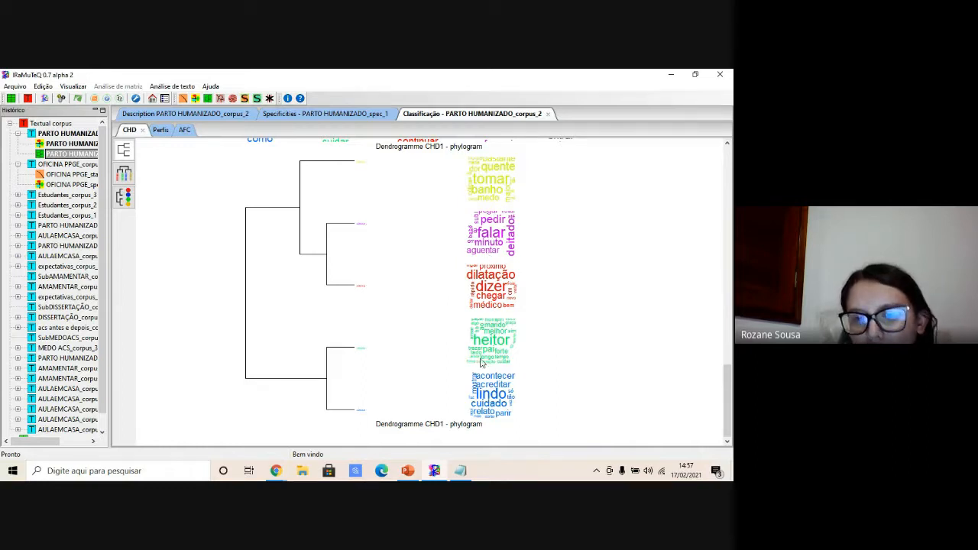
{"action": "left_click", "coordinate": [126, 152]}
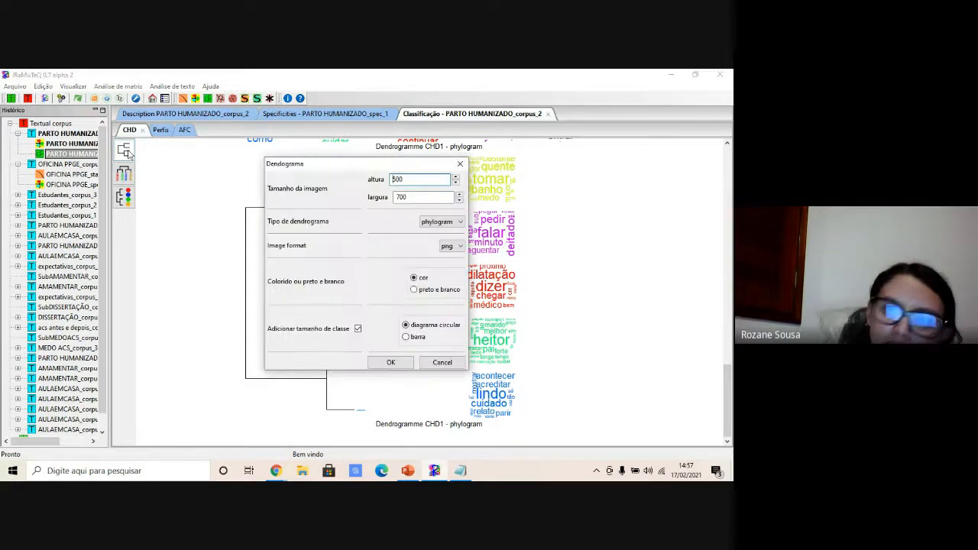
{"action": "left_click", "coordinate": [391, 363]}
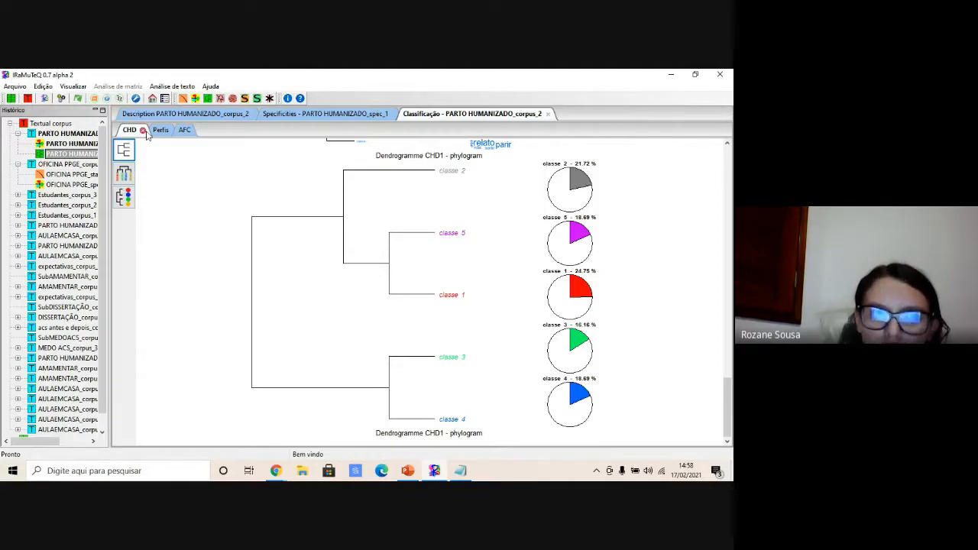
- Browse the classification's AFC plot, factor table and 3D graph tabs, then return to the CHD tab
{"action": "left_click", "coordinate": [183, 131]}
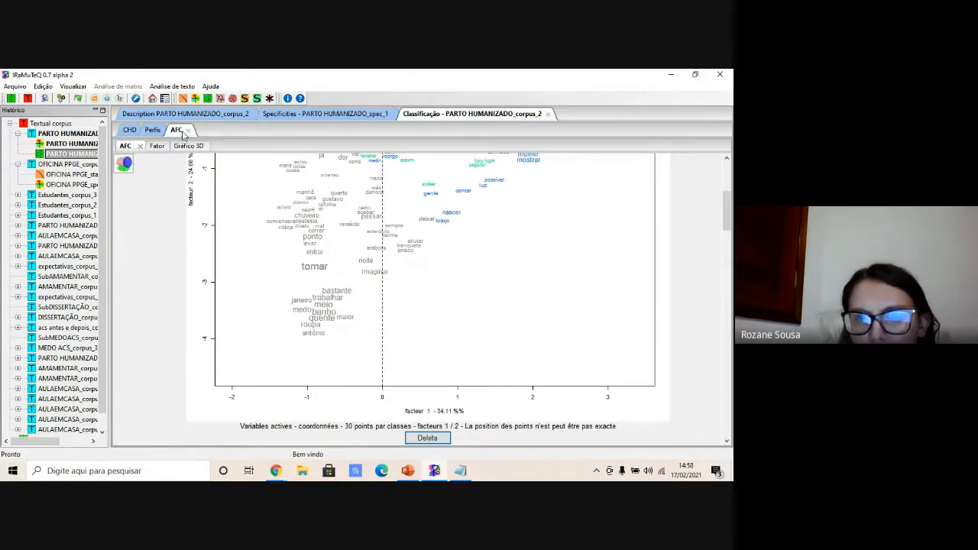
{"action": "left_click_drag", "start_coordinate": [728, 217], "coordinate": [728, 187]}
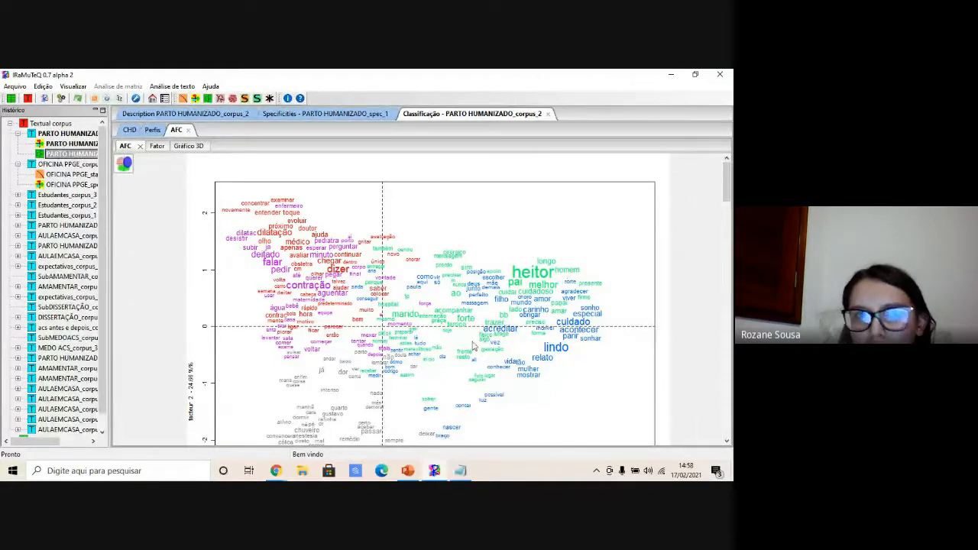
{"action": "left_click", "coordinate": [156, 146]}
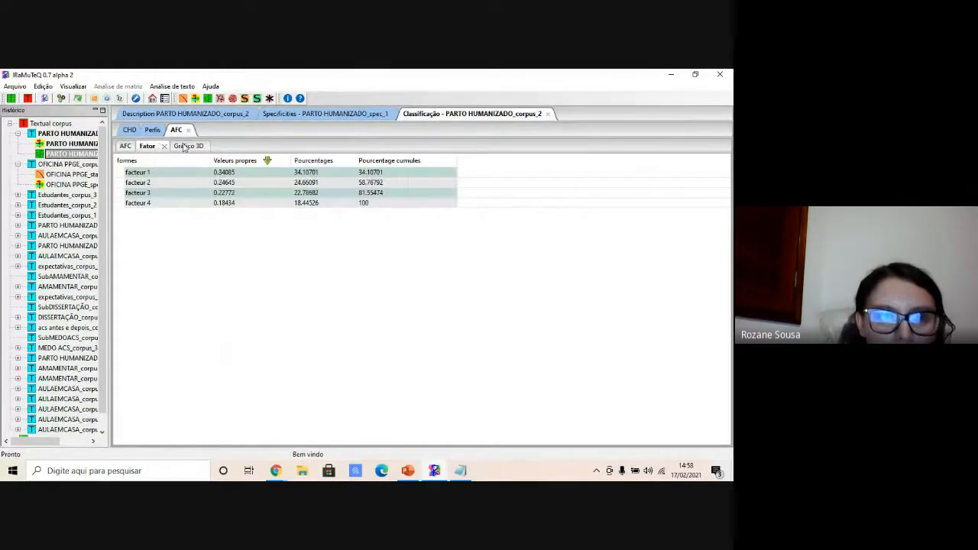
{"action": "left_click", "coordinate": [187, 145]}
{"action": "left_click", "coordinate": [148, 149]}
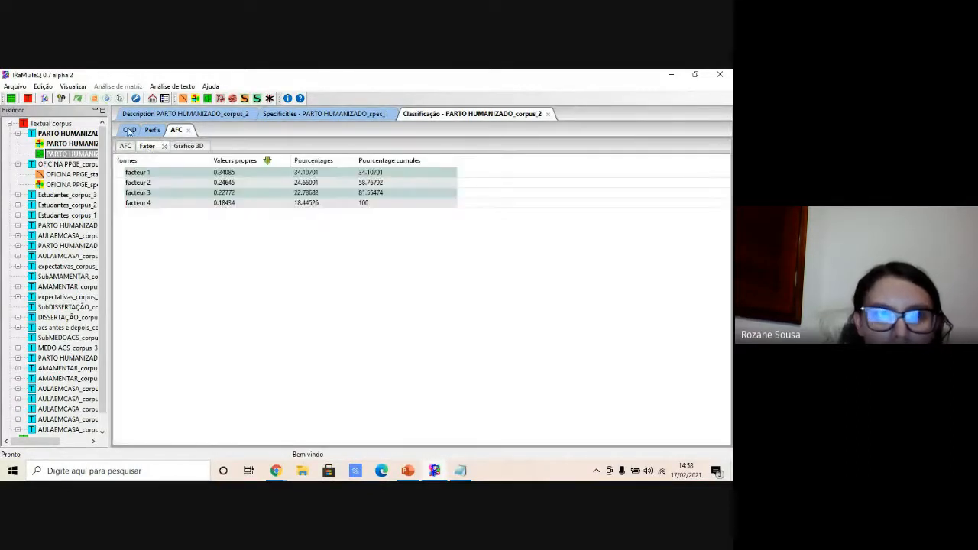
{"action": "left_click", "coordinate": [129, 130]}
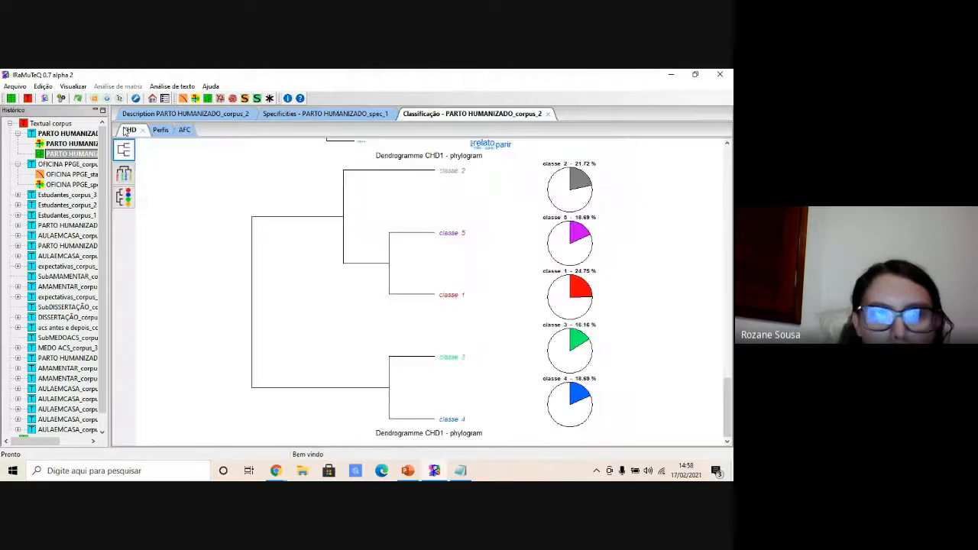
- Review the classification report and dendrograms and the classification entry's context options
{"action": "left_click_drag", "start_coordinate": [729, 383], "coordinate": [594, 201]}
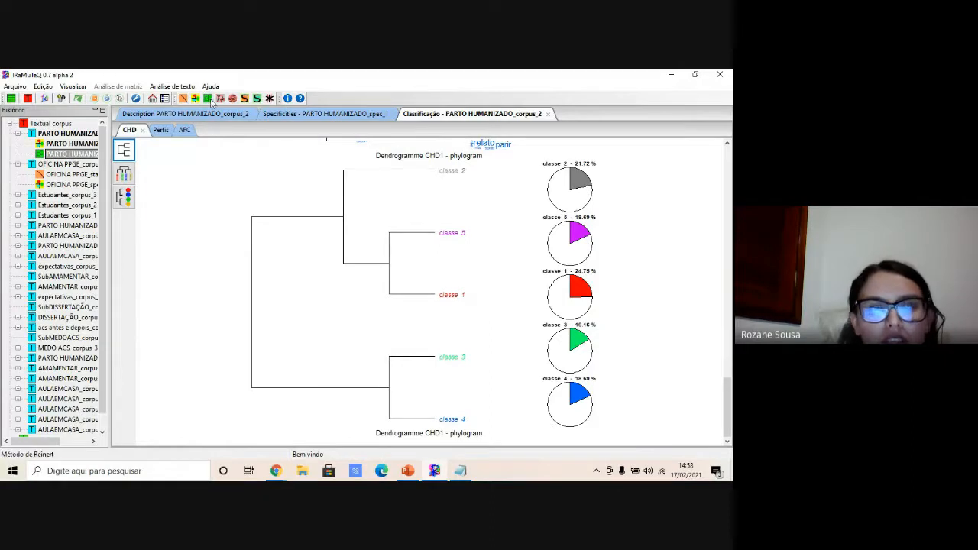
{"action": "left_click_drag", "start_coordinate": [729, 404], "coordinate": [730, 175]}
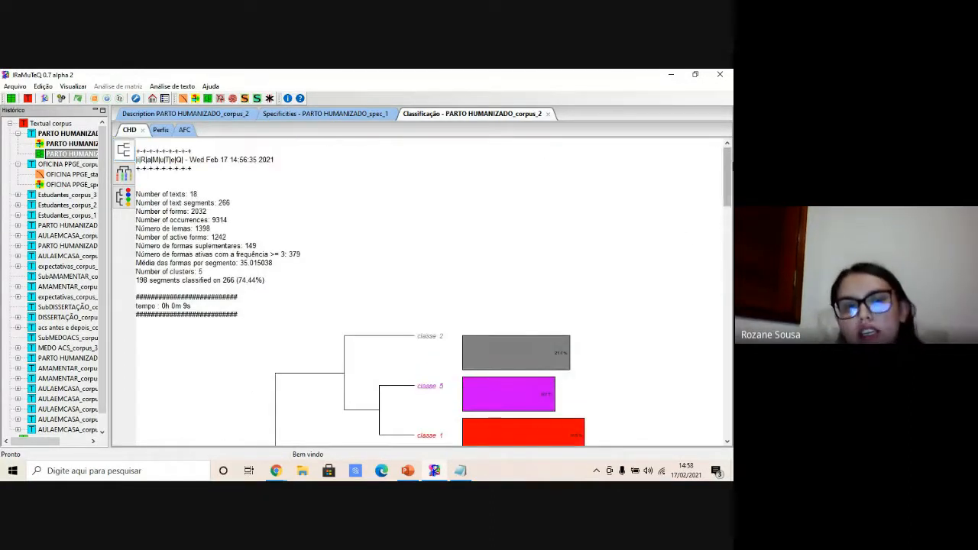
{"action": "left_click_drag", "start_coordinate": [729, 182], "coordinate": [716, 289]}
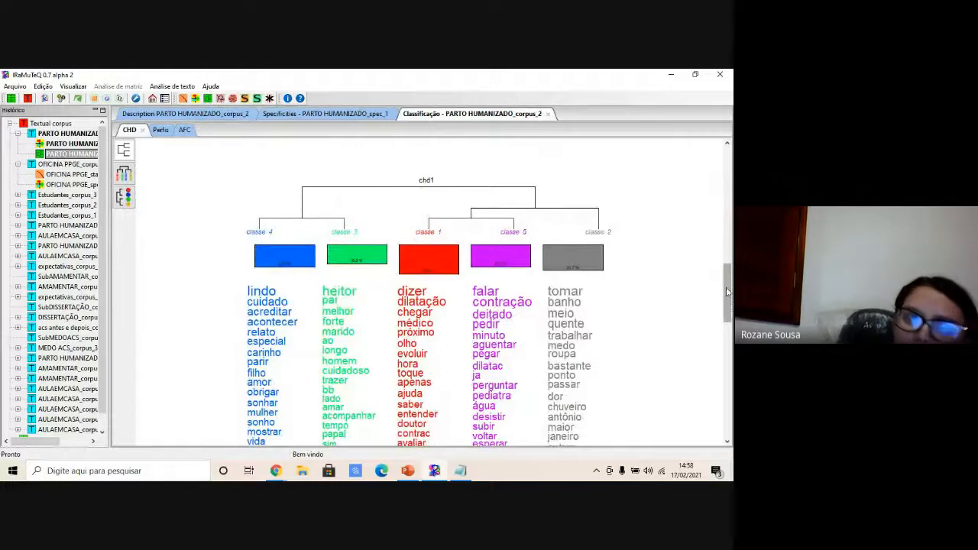
{"action": "right_click", "coordinate": [73, 156]}
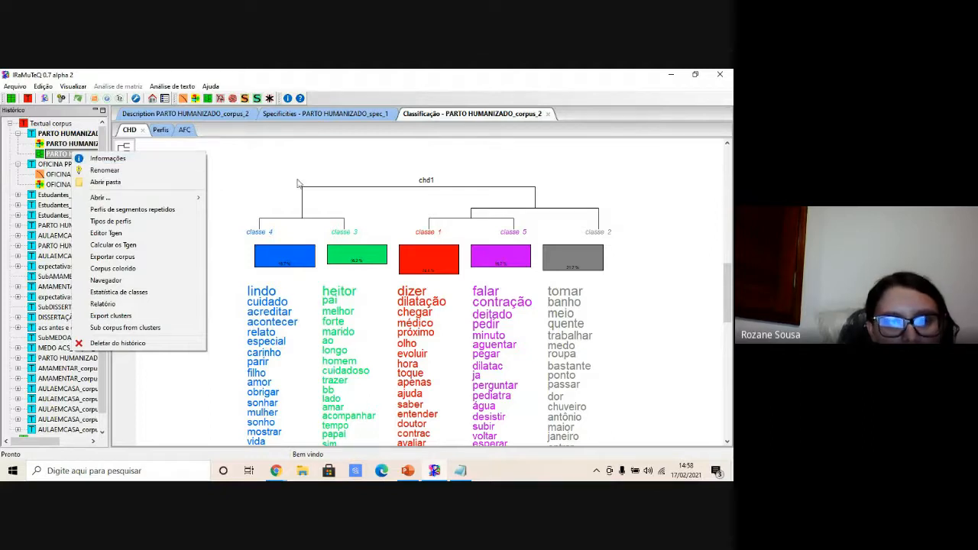
{"action": "left_click", "coordinate": [266, 175]}
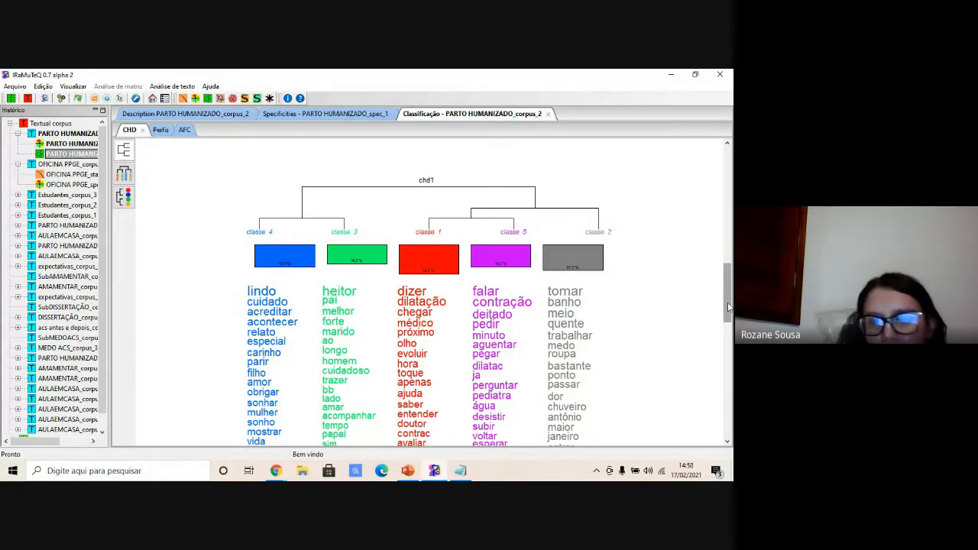
{"action": "left_click_drag", "start_coordinate": [728, 299], "coordinate": [728, 301]}
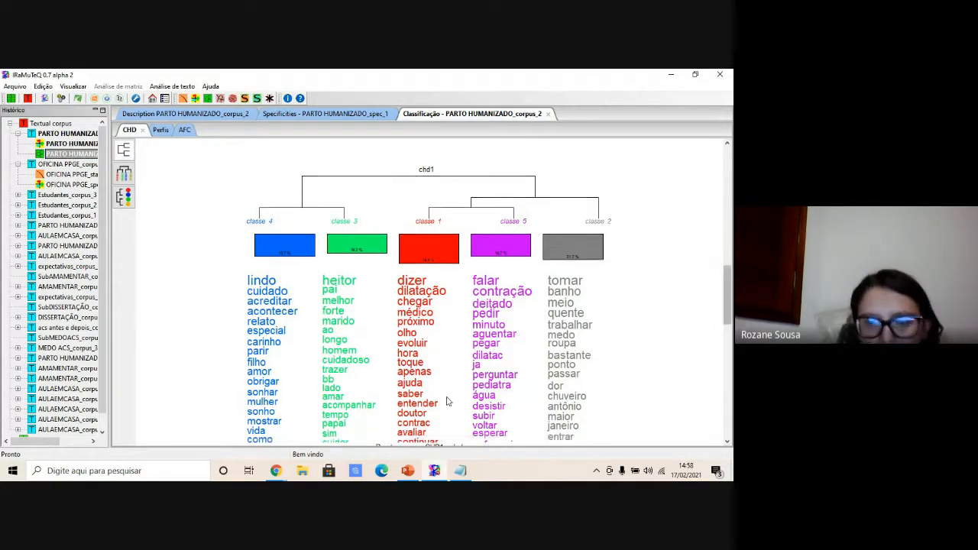
{"action": "mouse_move", "coordinate": [416, 472]}
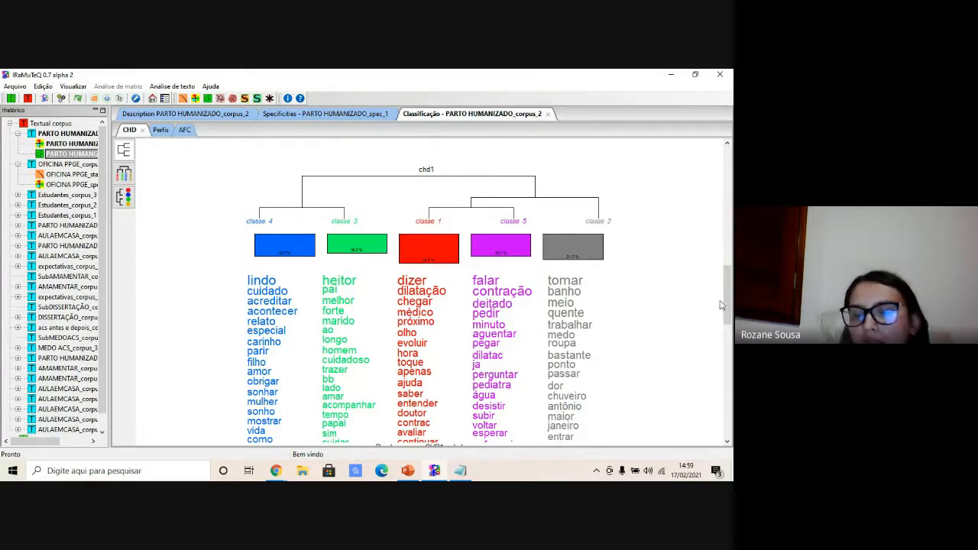
{"action": "left_click_drag", "start_coordinate": [729, 294], "coordinate": [701, 292]}
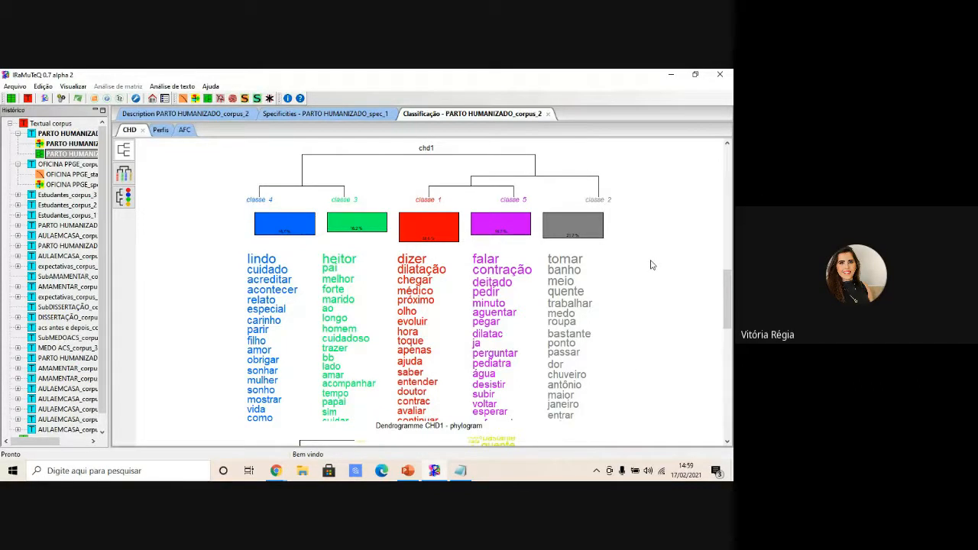
{"action": "right_click", "coordinate": [69, 155]}
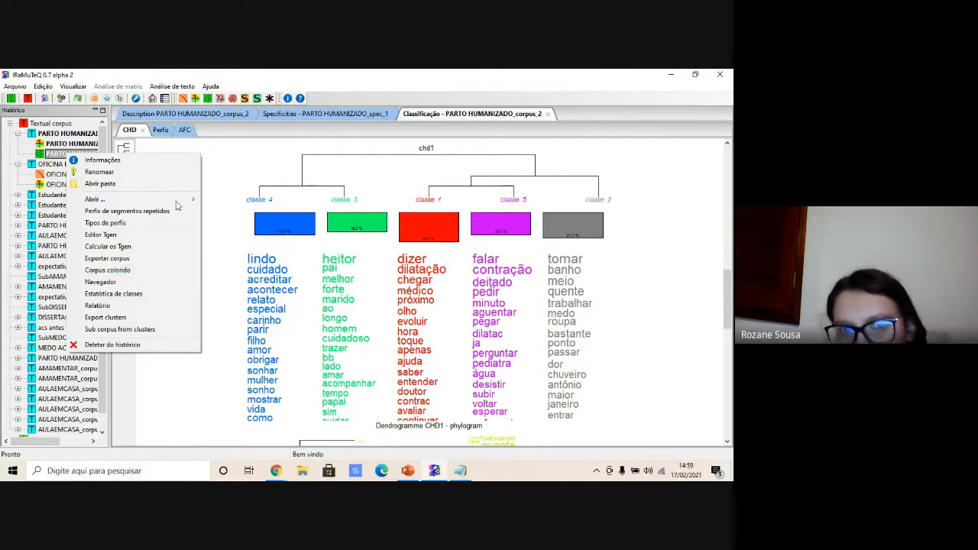
{"action": "left_click", "coordinate": [227, 242]}
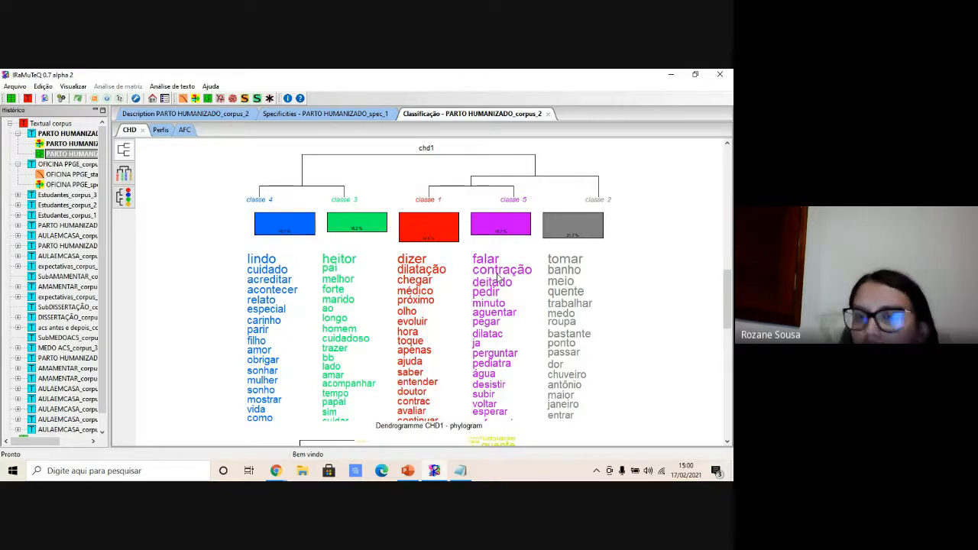
- Export the colour-coded corpus (Corpus colorido) from the classification and open it in a web browser
{"action": "right_click", "coordinate": [76, 160]}
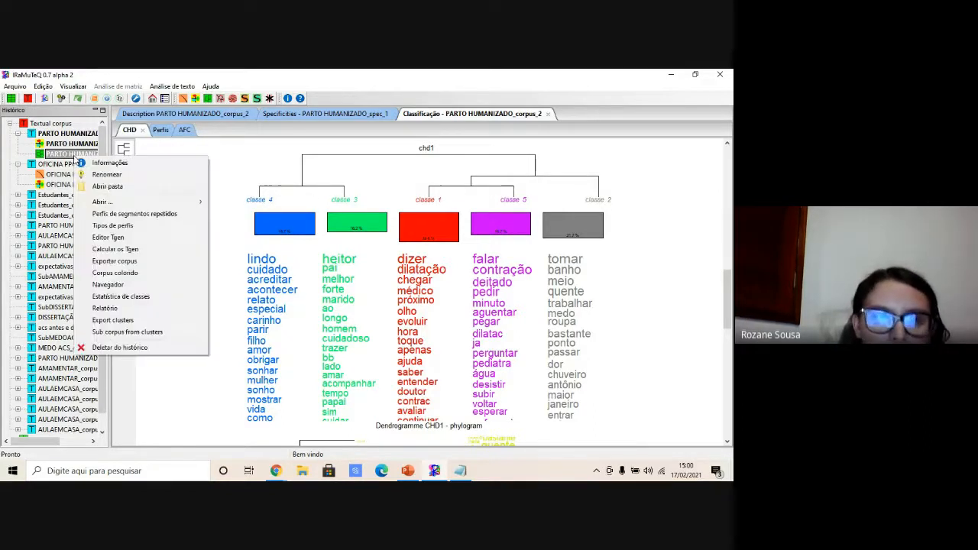
{"action": "left_click", "coordinate": [117, 273]}
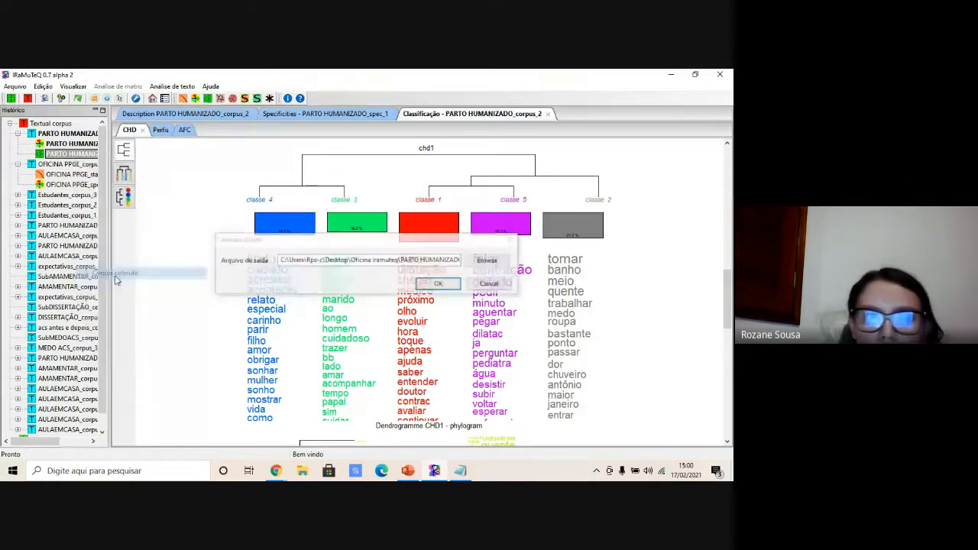
{"action": "left_click", "coordinate": [439, 284]}
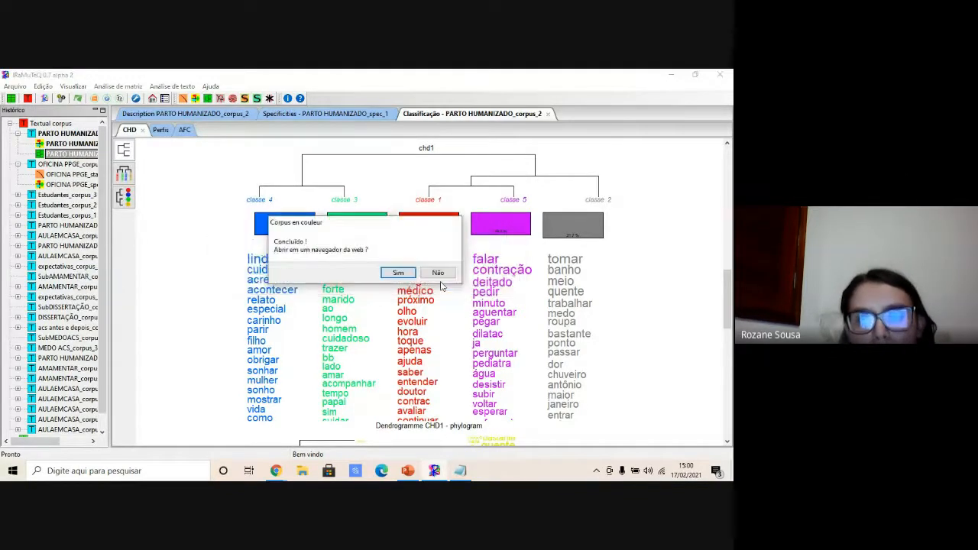
{"action": "left_click", "coordinate": [407, 277]}
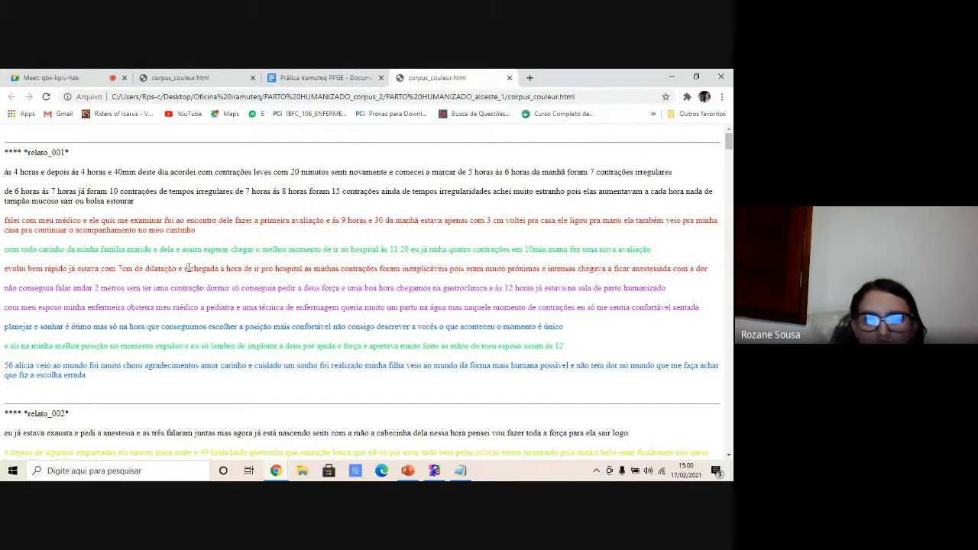
- Read through the colour-coded corpus segments in the browser and return to the analysis window
{"action": "scroll", "coordinate": [188, 268], "scroll_direction": "down", "scroll_amount": 3}
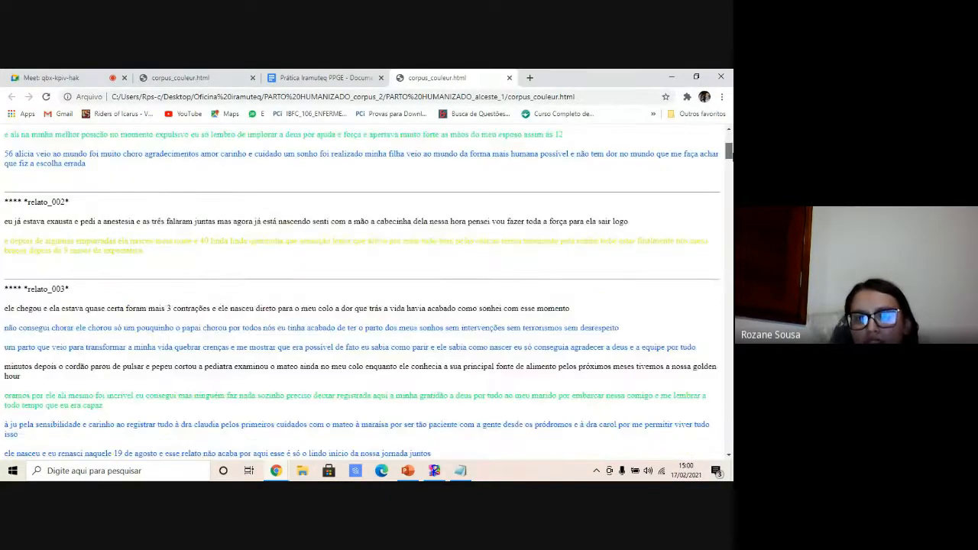
{"action": "scroll", "coordinate": [366, 294], "scroll_direction": "down", "scroll_amount": 10}
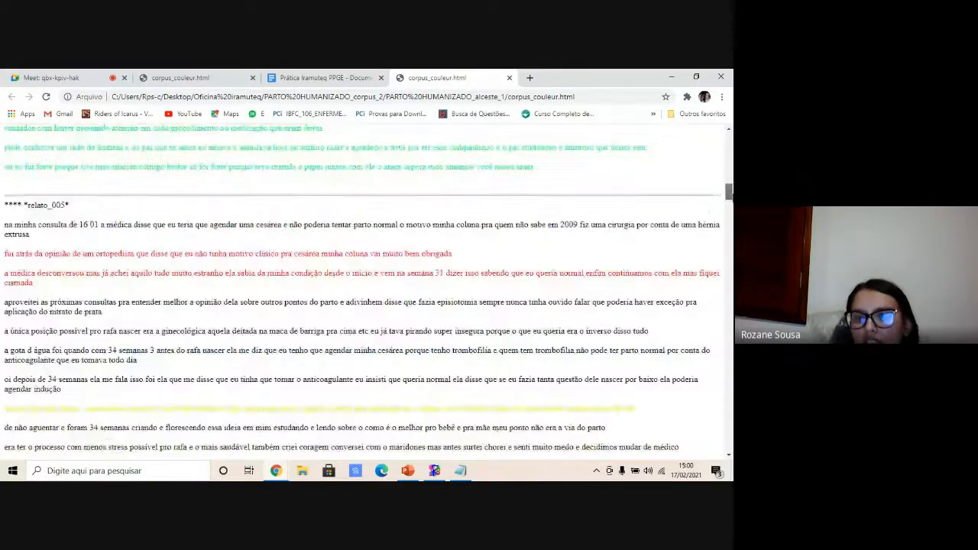
{"action": "scroll", "coordinate": [388, 226], "scroll_direction": "down", "scroll_amount": 1}
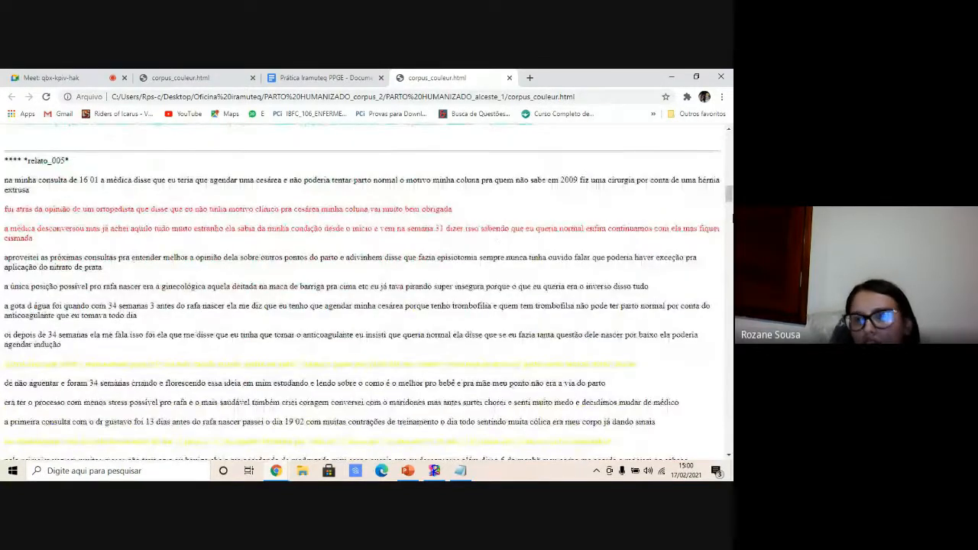
{"action": "left_click", "coordinate": [730, 217]}
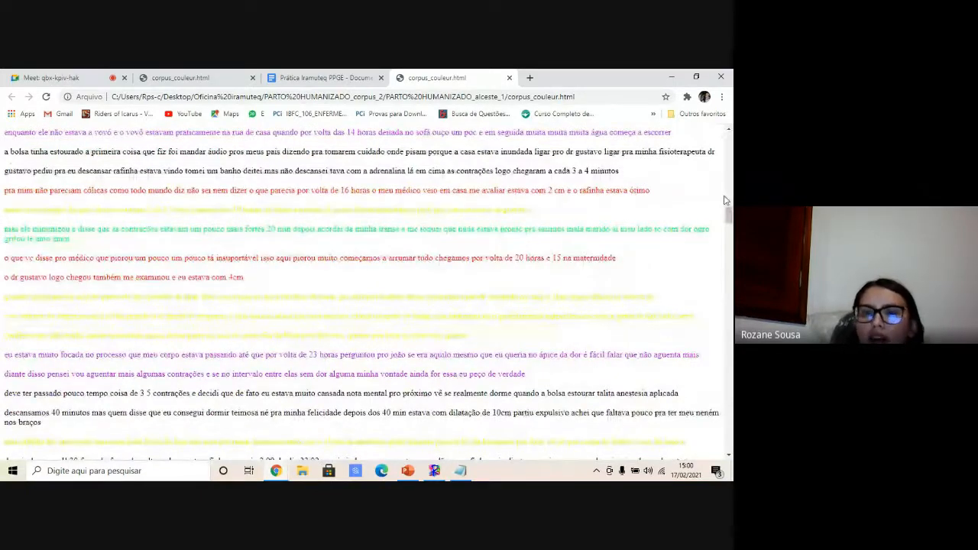
{"action": "left_click", "coordinate": [726, 200]}
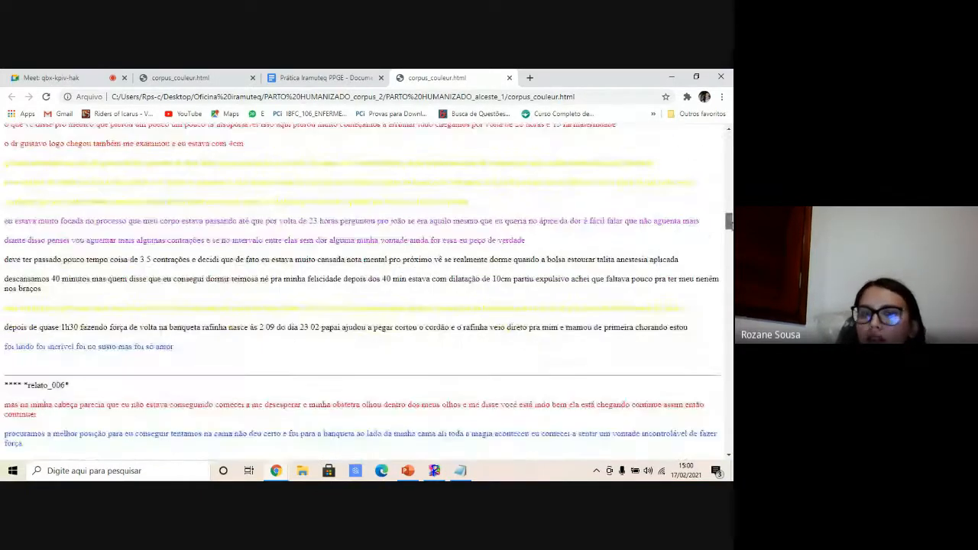
{"action": "left_click_drag", "start_coordinate": [727, 199], "coordinate": [727, 137]}
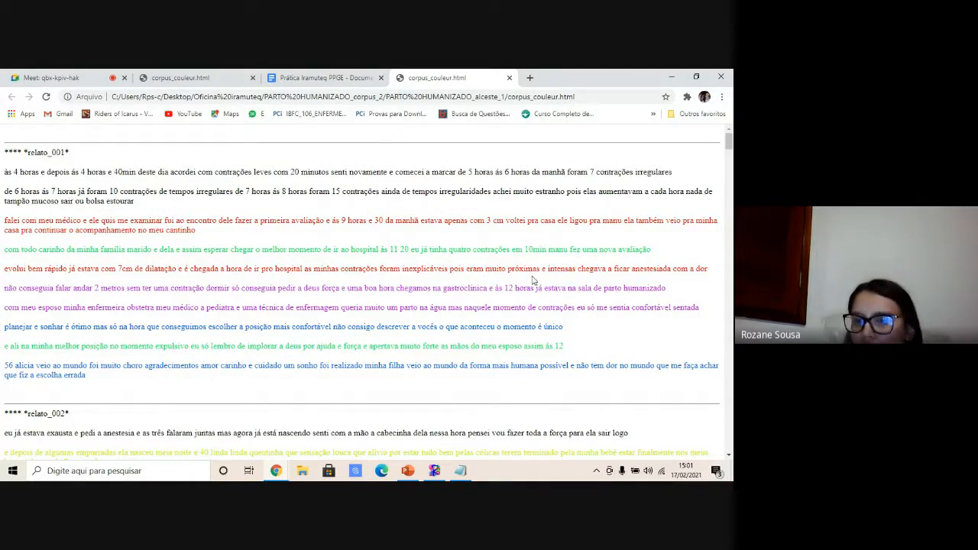
{"action": "left_click", "coordinate": [434, 471]}
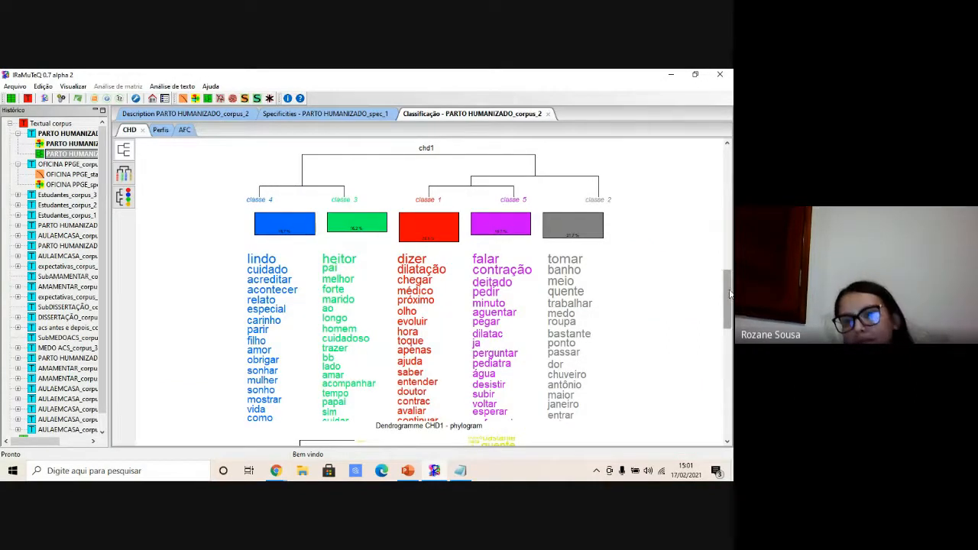
- Run a similarity analysis on the classified PARTO HUMANIZADO corpus with the default settings
{"action": "left_click_drag", "start_coordinate": [730, 295], "coordinate": [728, 170]}
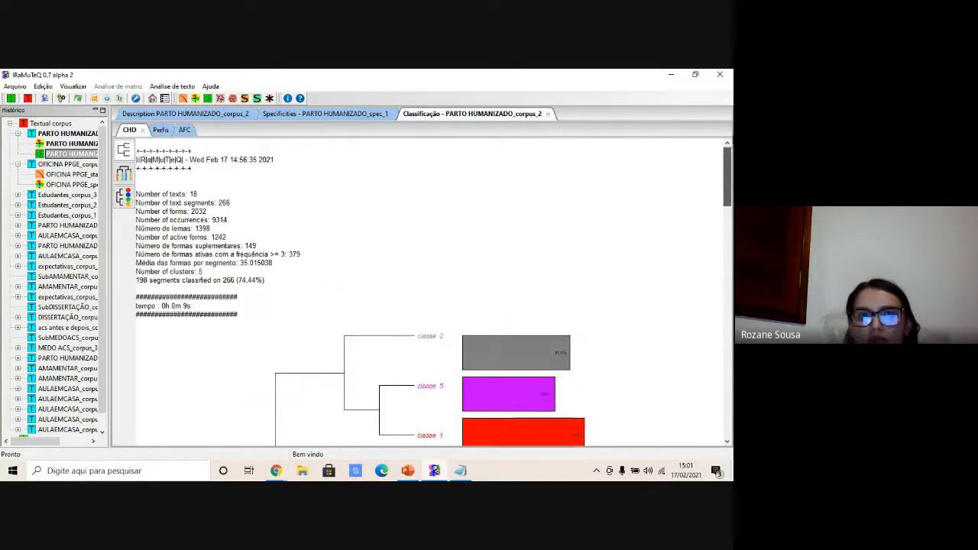
{"action": "left_click", "coordinate": [221, 100]}
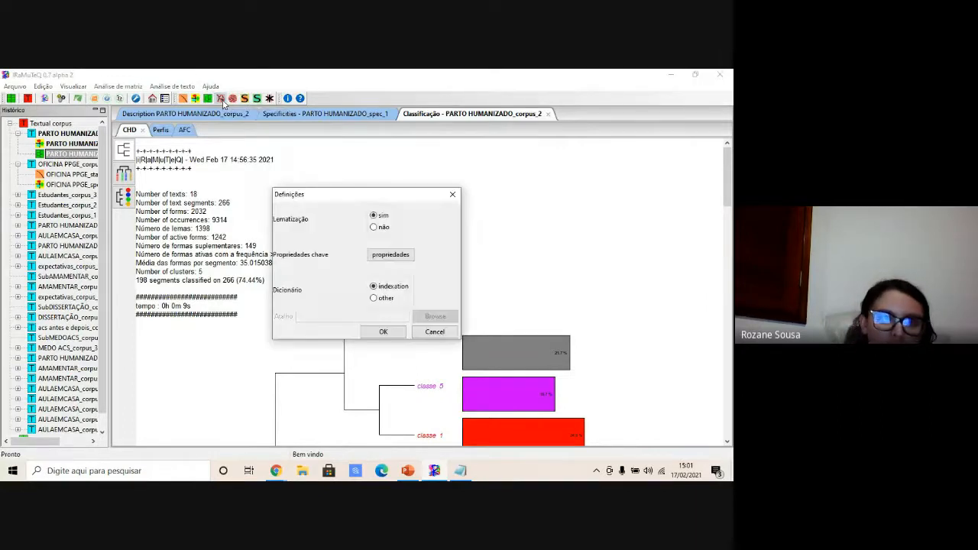
{"action": "left_click", "coordinate": [384, 332]}
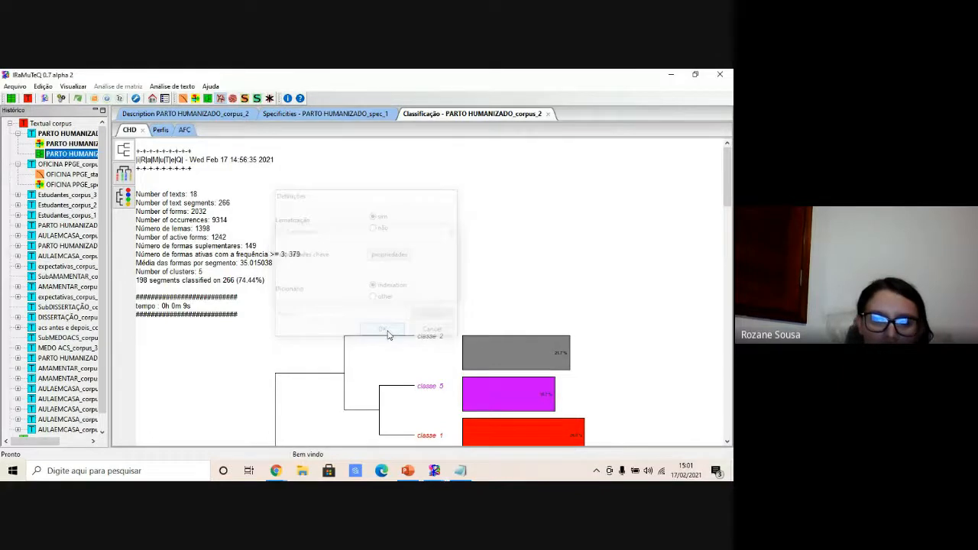
{"action": "left_click", "coordinate": [536, 419]}
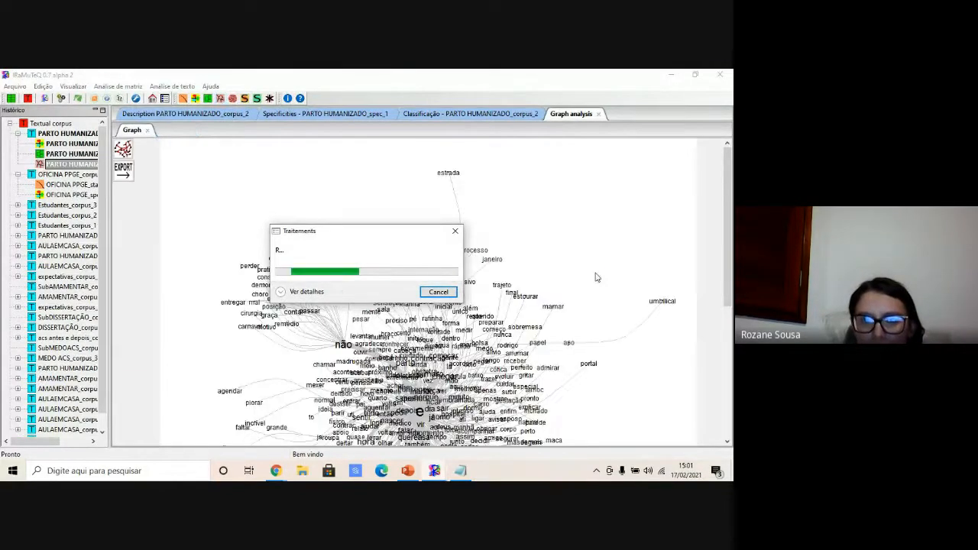
{"action": "left_click_drag", "start_coordinate": [727, 213], "coordinate": [721, 265]}
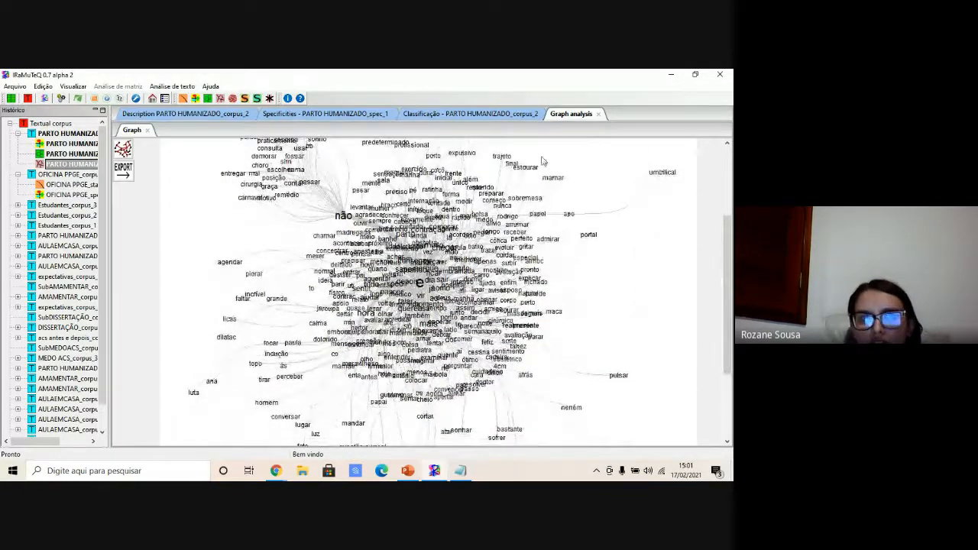
- Switch between the Graph analysis and classification tabs and open the Class 1 profile
{"action": "left_click", "coordinate": [435, 115]}
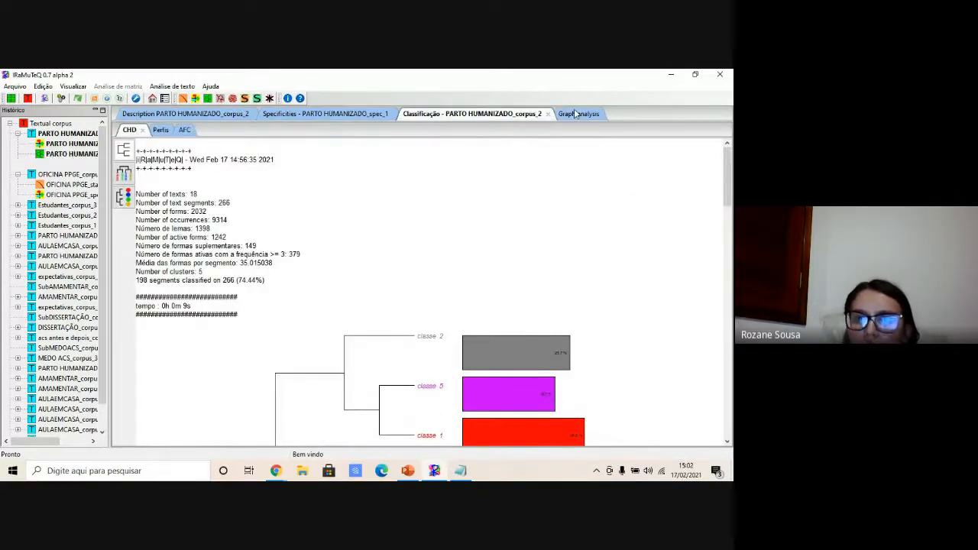
{"action": "left_click", "coordinate": [576, 114]}
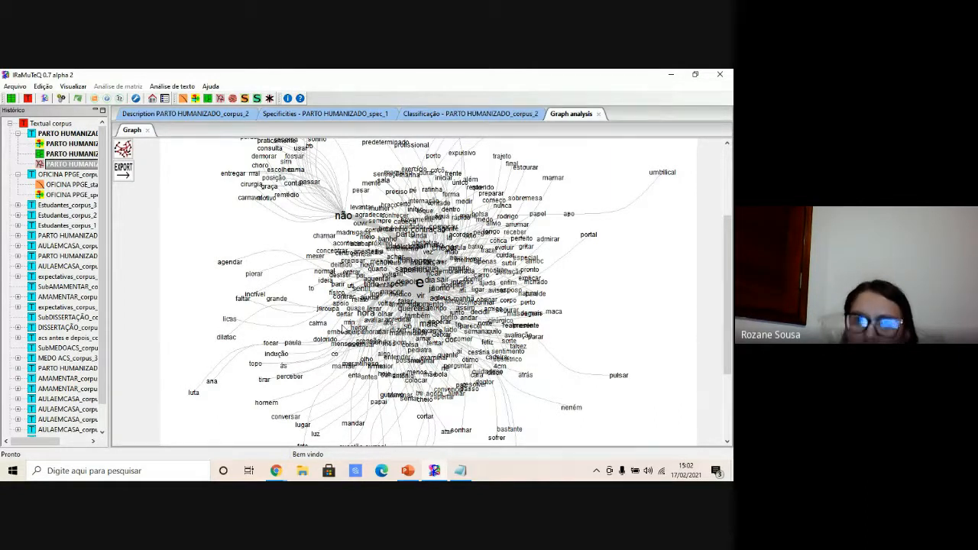
{"action": "left_click", "coordinate": [482, 114]}
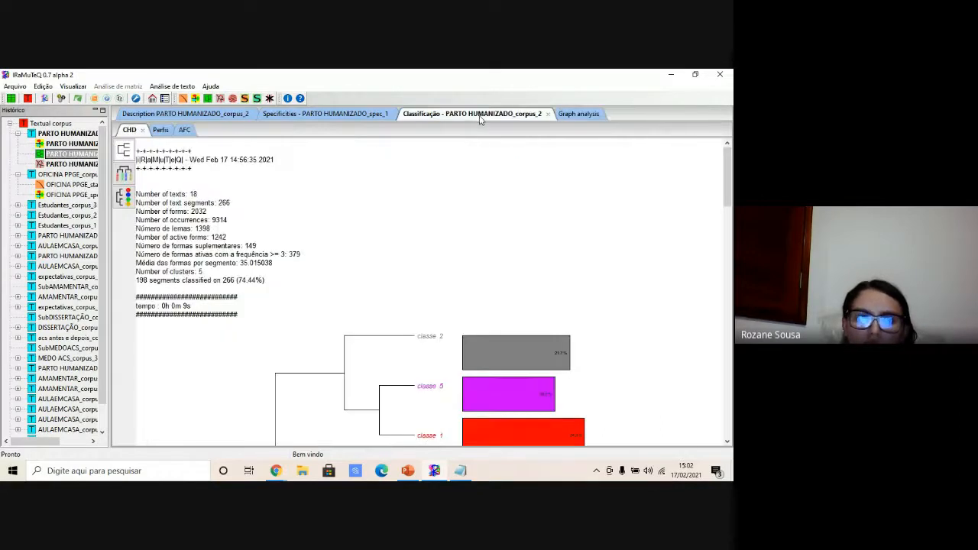
{"action": "left_click", "coordinate": [160, 130]}
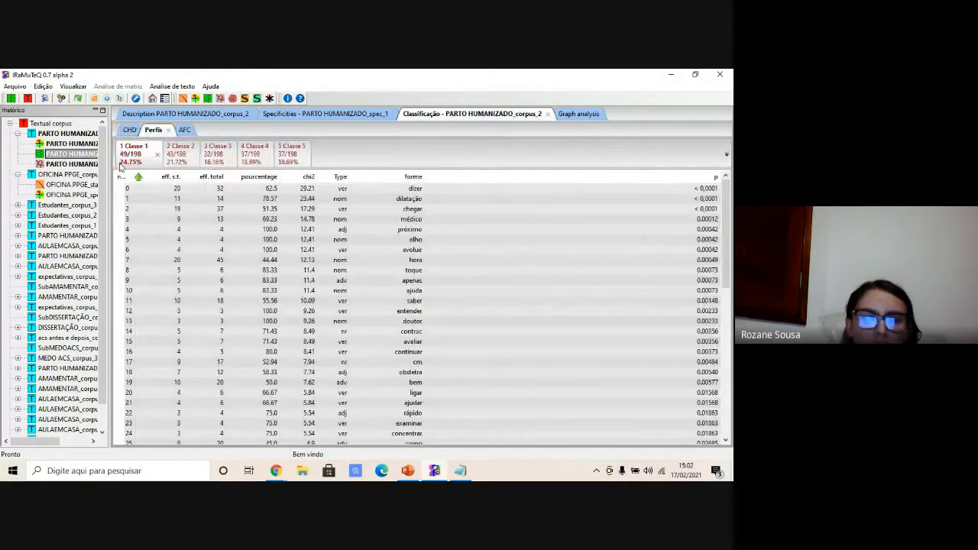
{"action": "left_click", "coordinate": [128, 131]}
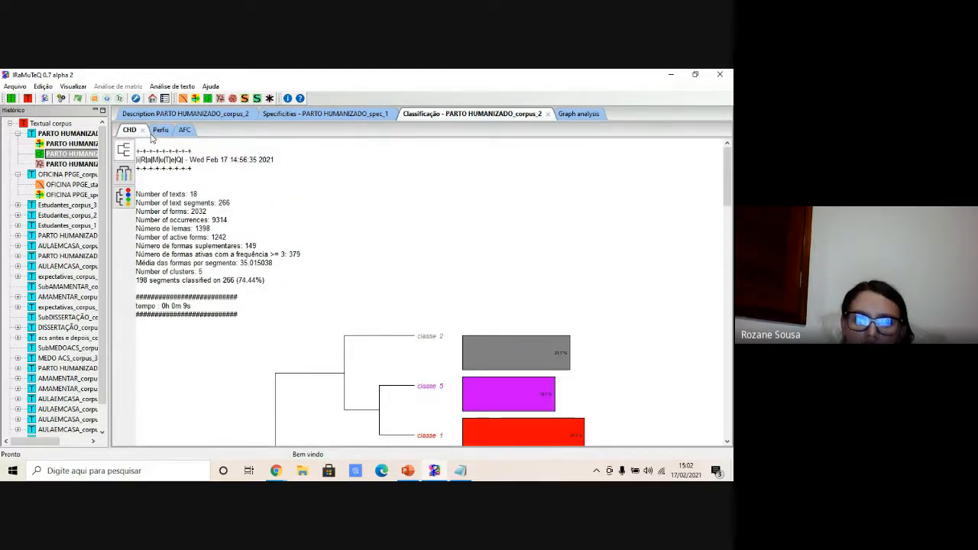
{"action": "left_click", "coordinate": [160, 131]}
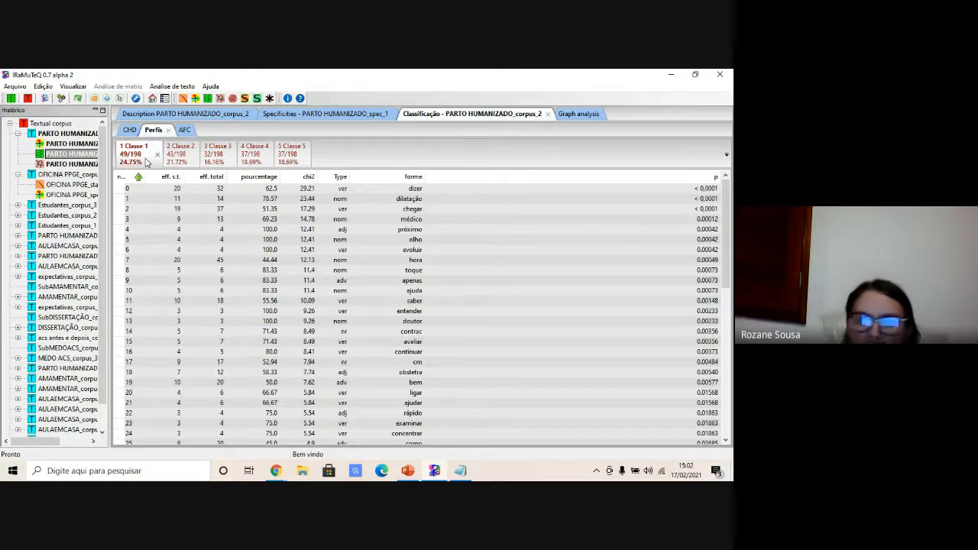
- Generate a word cloud of Class 1 from its profile using the default 800 × 800 png settings
{"action": "right_click", "coordinate": [386, 192]}
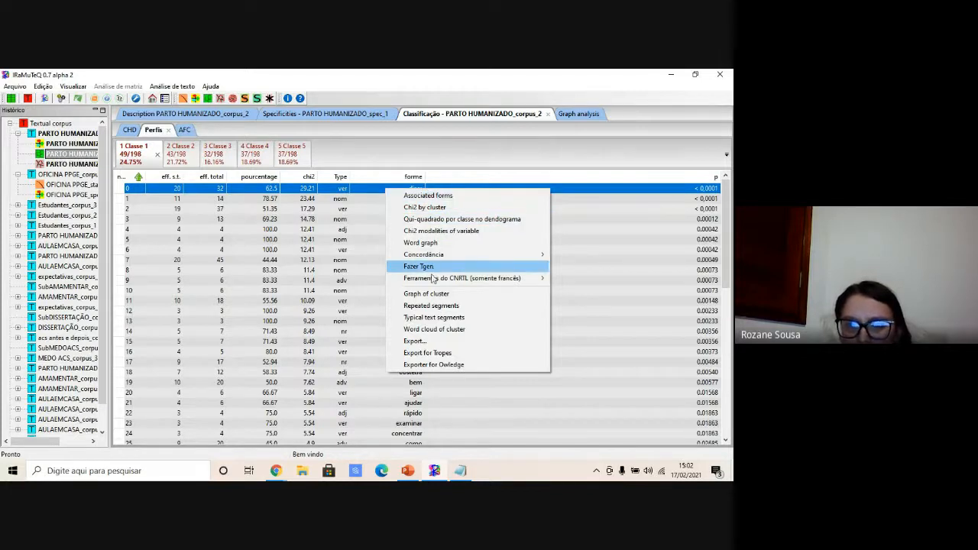
{"action": "left_click", "coordinate": [429, 329]}
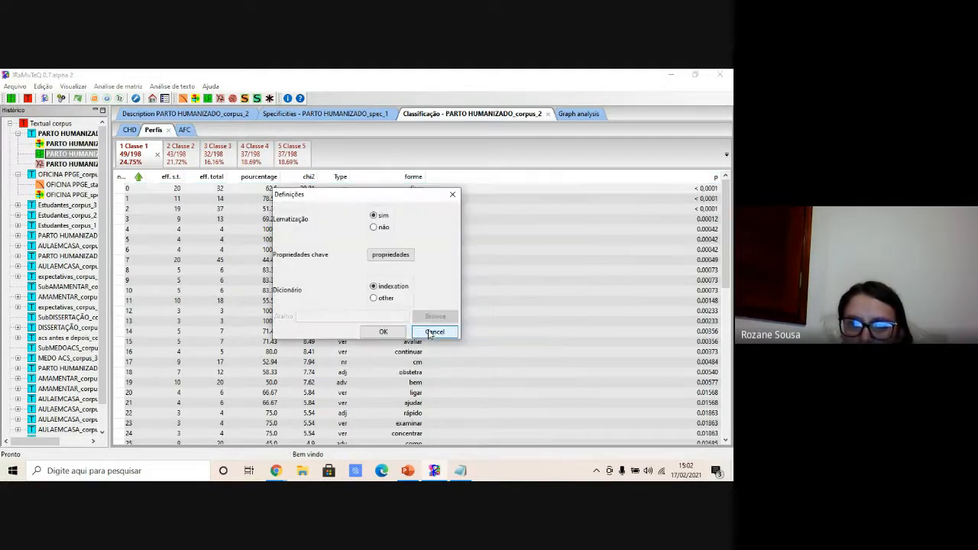
{"action": "left_click", "coordinate": [385, 333]}
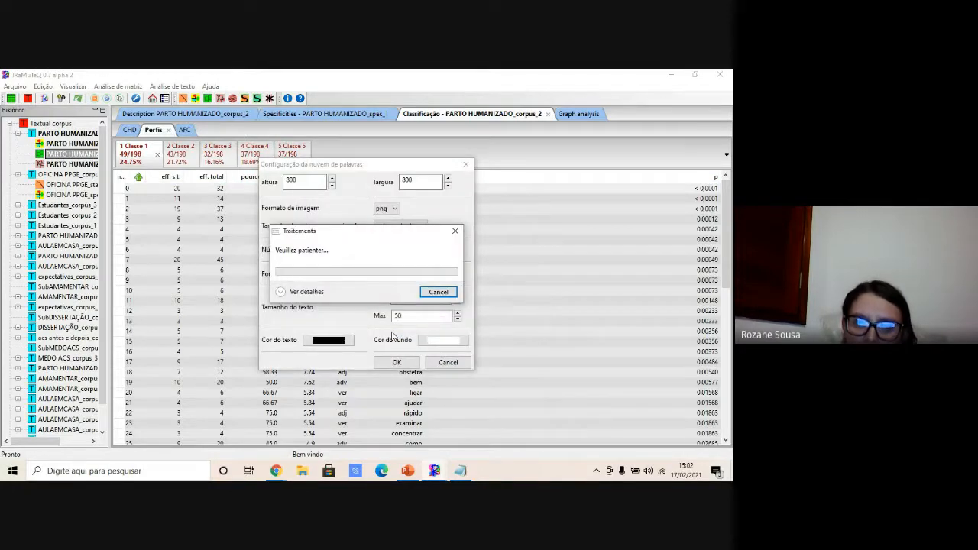
{"action": "left_click", "coordinate": [456, 232]}
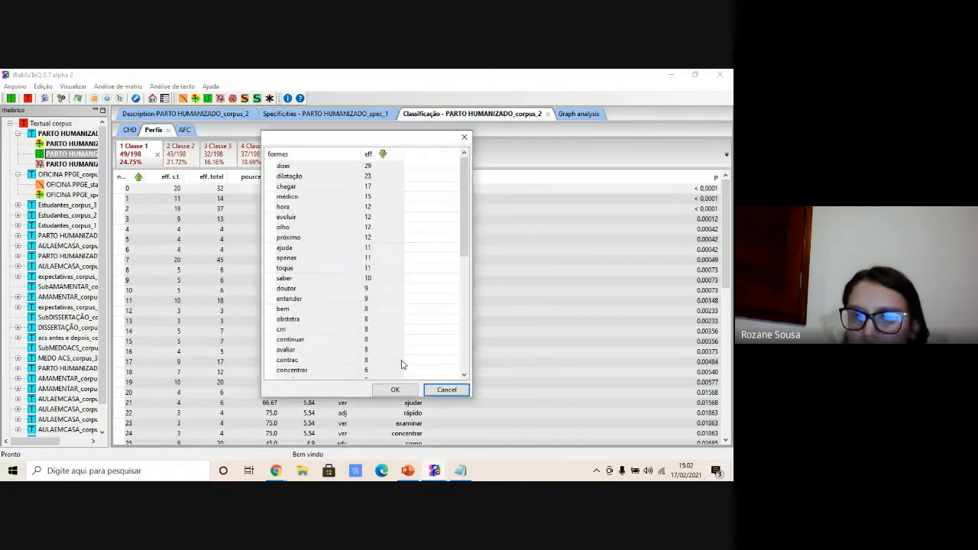
{"action": "left_click", "coordinate": [394, 391]}
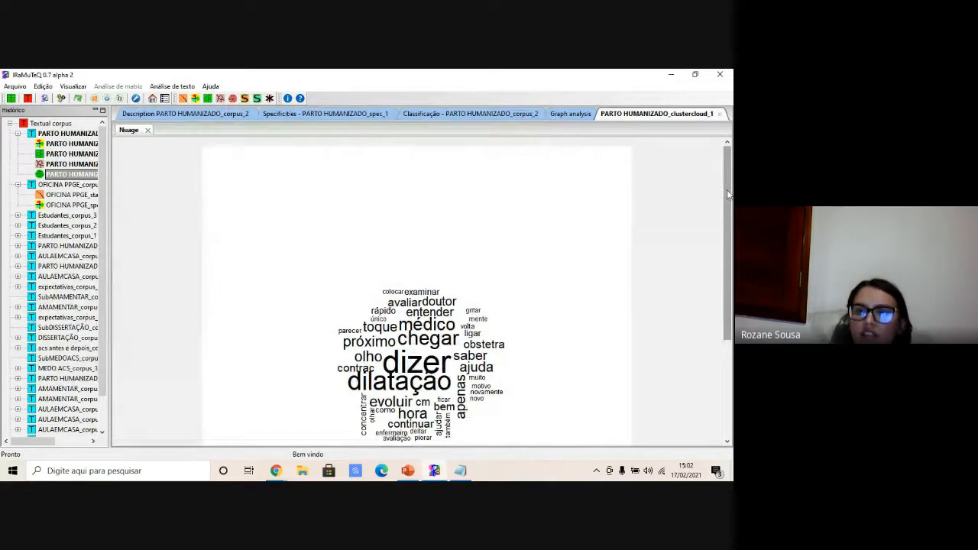
{"action": "left_click_drag", "start_coordinate": [729, 214], "coordinate": [725, 250]}
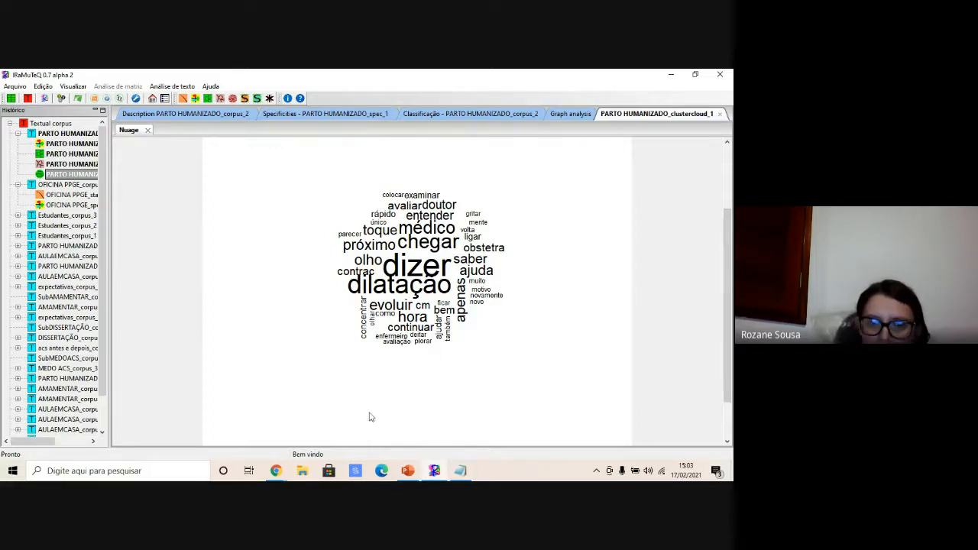
- Return to the Class 1 profile and view the concordance of the word dizer in a maximized window
{"action": "mouse_move", "coordinate": [433, 474]}
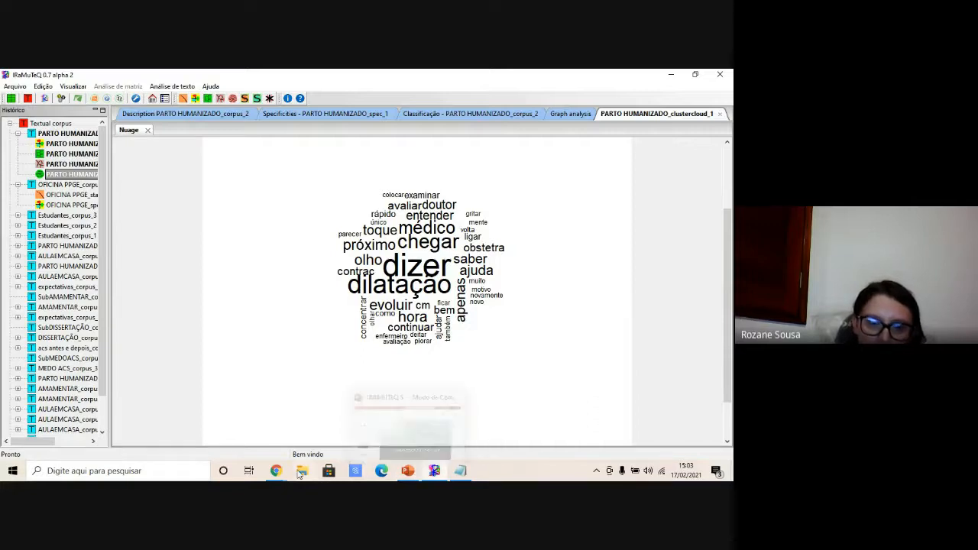
{"action": "mouse_move", "coordinate": [287, 473]}
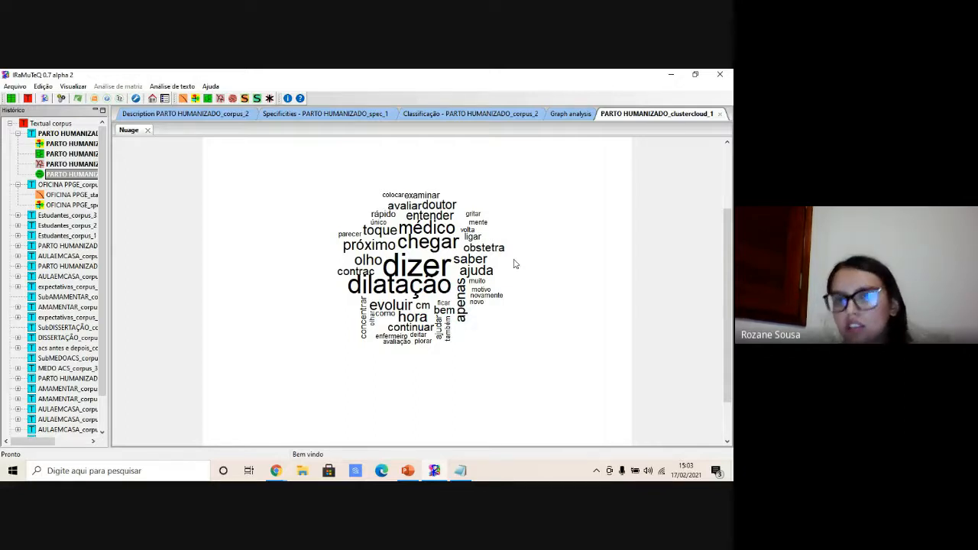
{"action": "left_click", "coordinate": [565, 113]}
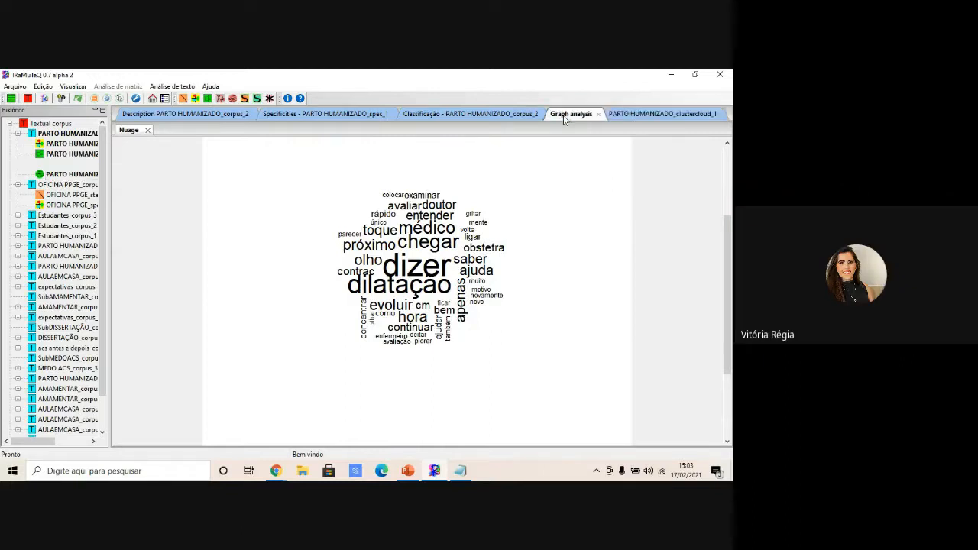
{"action": "left_click", "coordinate": [470, 113]}
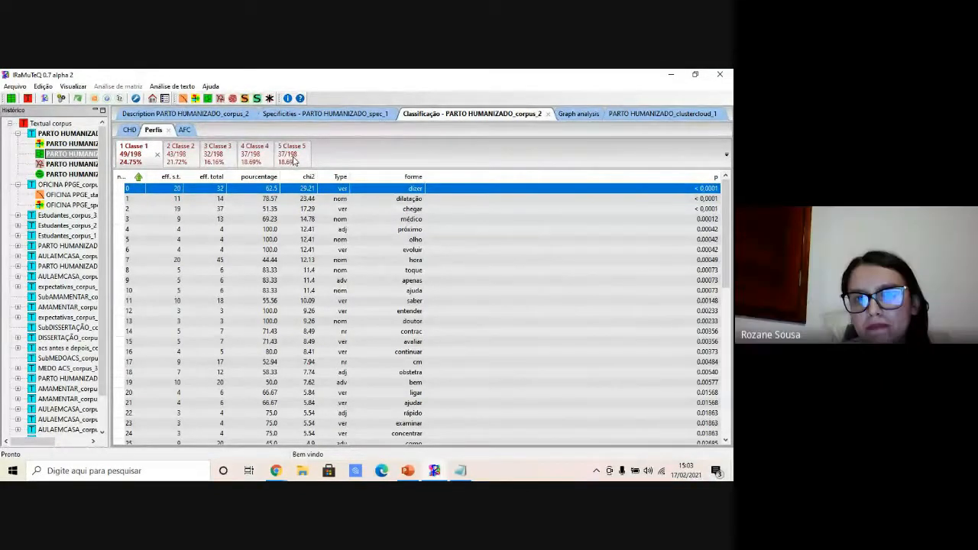
{"action": "double_click", "coordinate": [407, 189]}
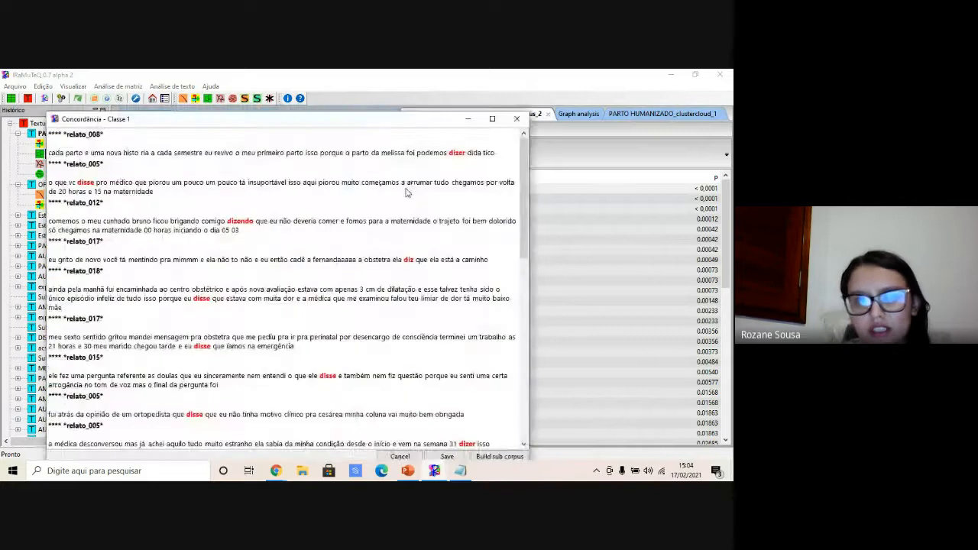
{"action": "left_click", "coordinate": [492, 118]}
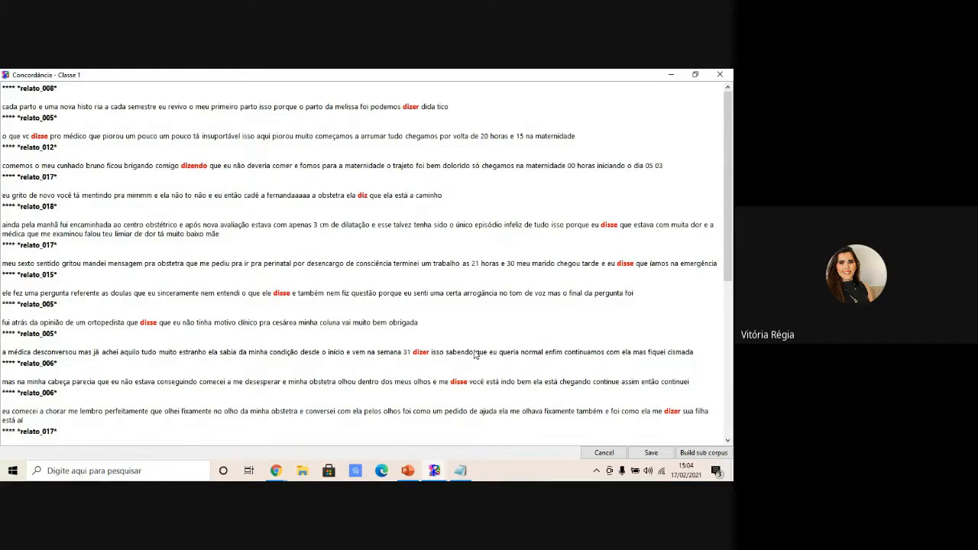
{"action": "left_click", "coordinate": [725, 74]}
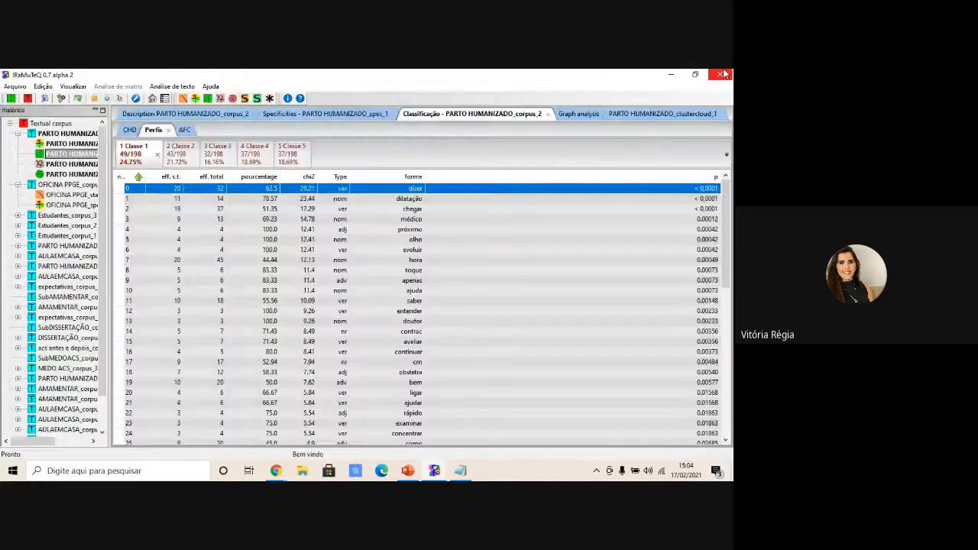
- Compare the Class 2 and Class 1 profiles, then revisit the Graph analysis and word cloud tabs
{"action": "left_click", "coordinate": [177, 154]}
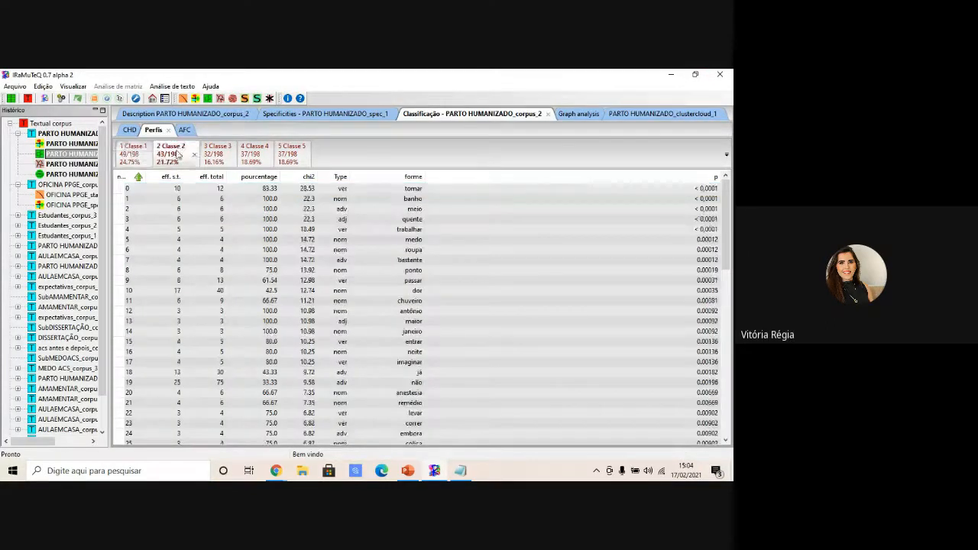
{"action": "left_click", "coordinate": [127, 153]}
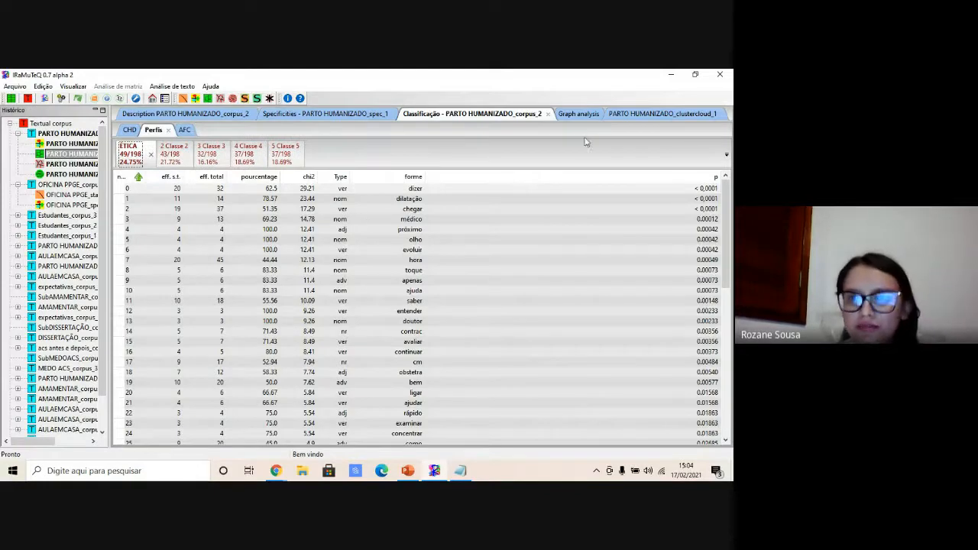
{"action": "left_click", "coordinate": [578, 110]}
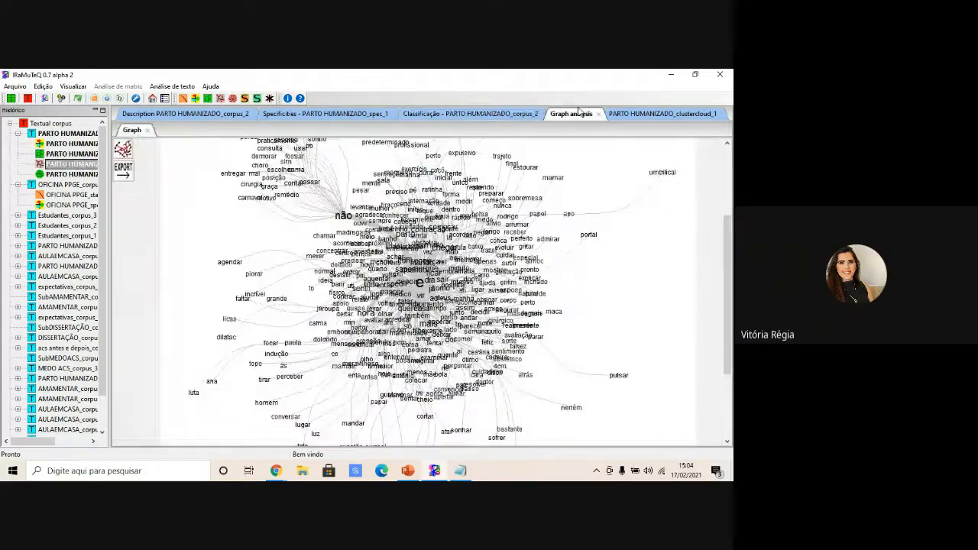
{"action": "left_click", "coordinate": [622, 113]}
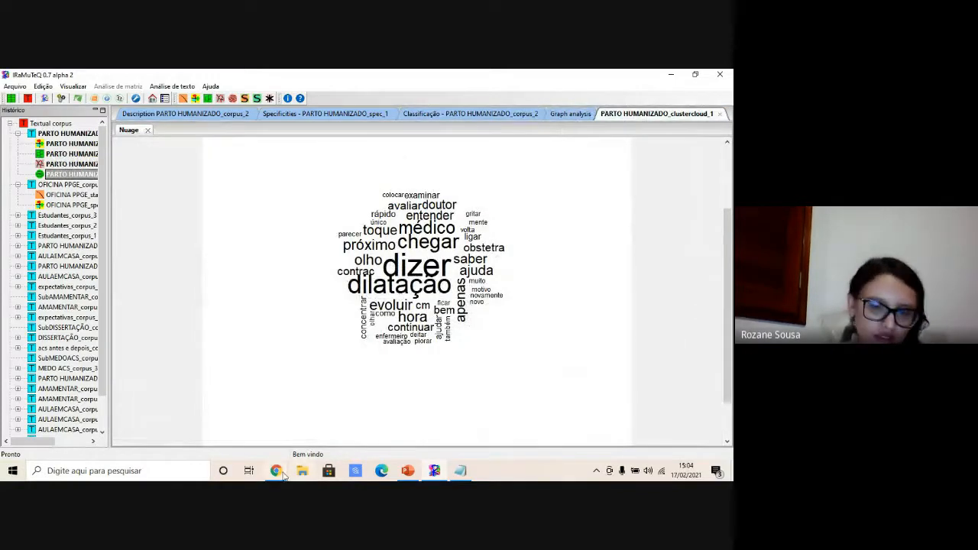
- Switch to the web browser and move from the colour-coded corpus pages to the meeting tab
{"action": "mouse_move", "coordinate": [279, 474]}
{"action": "left_click", "coordinate": [252, 439]}
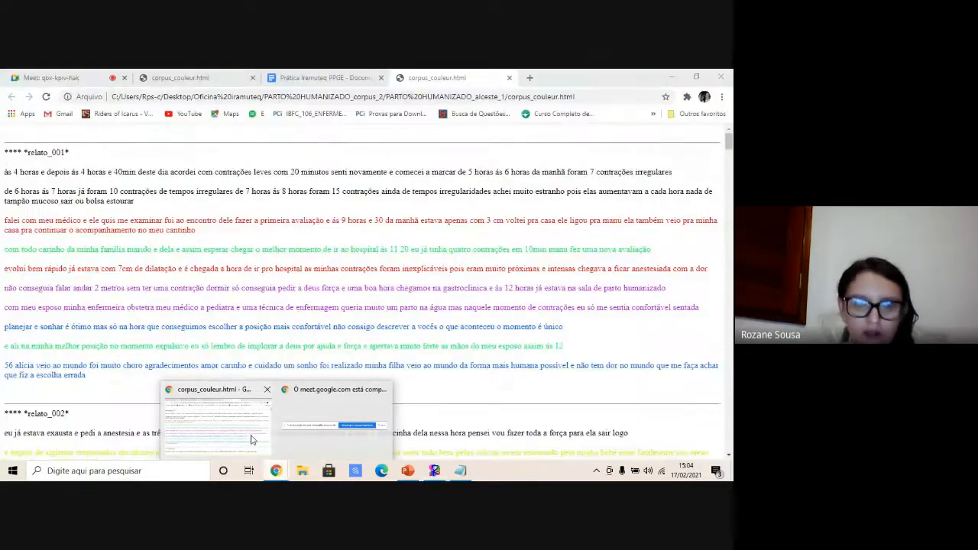
{"action": "left_click", "coordinate": [180, 77]}
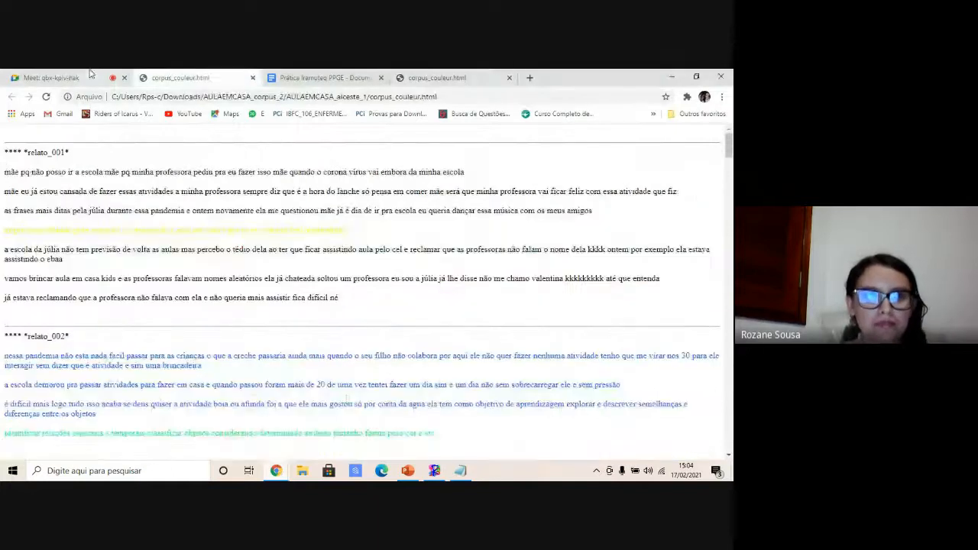
{"action": "left_click", "coordinate": [51, 77]}
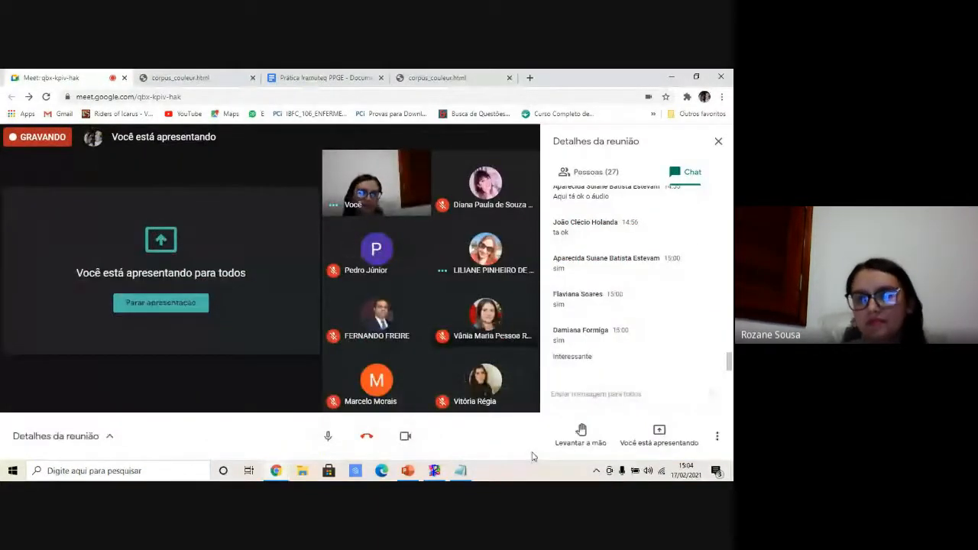